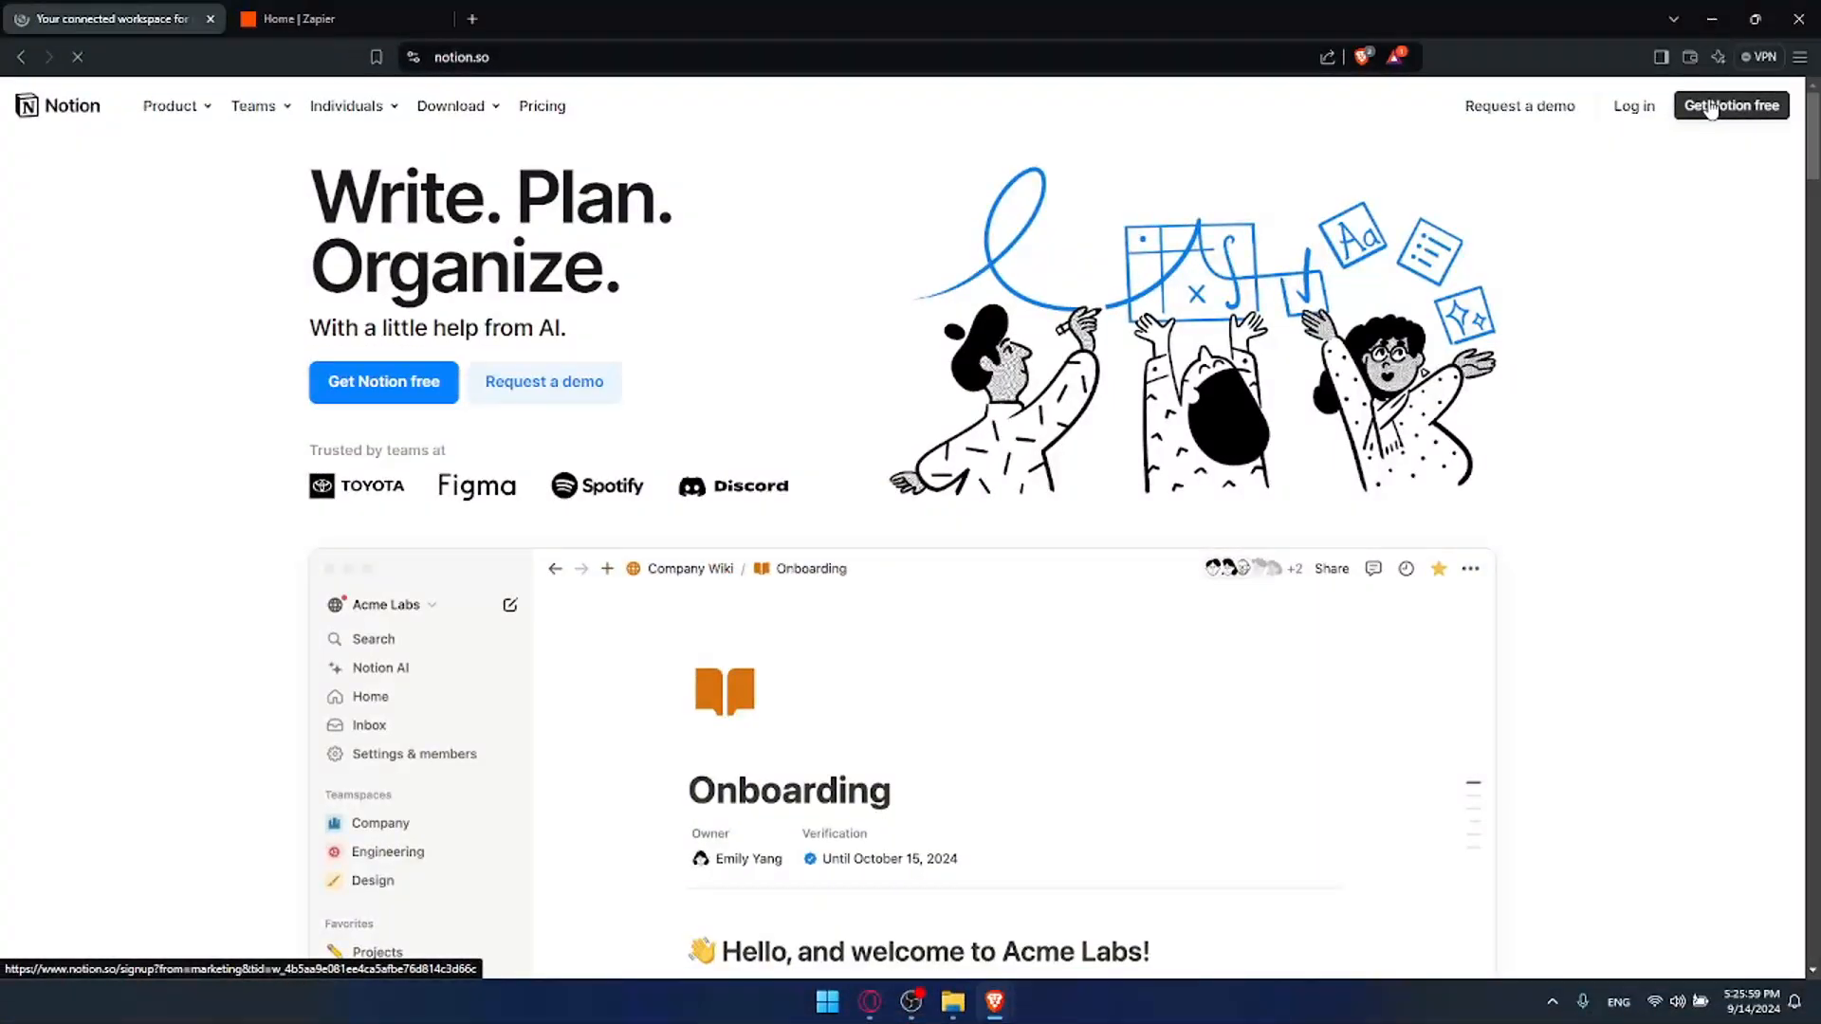
Step: Open Notion's log-in page
click(1619, 119)
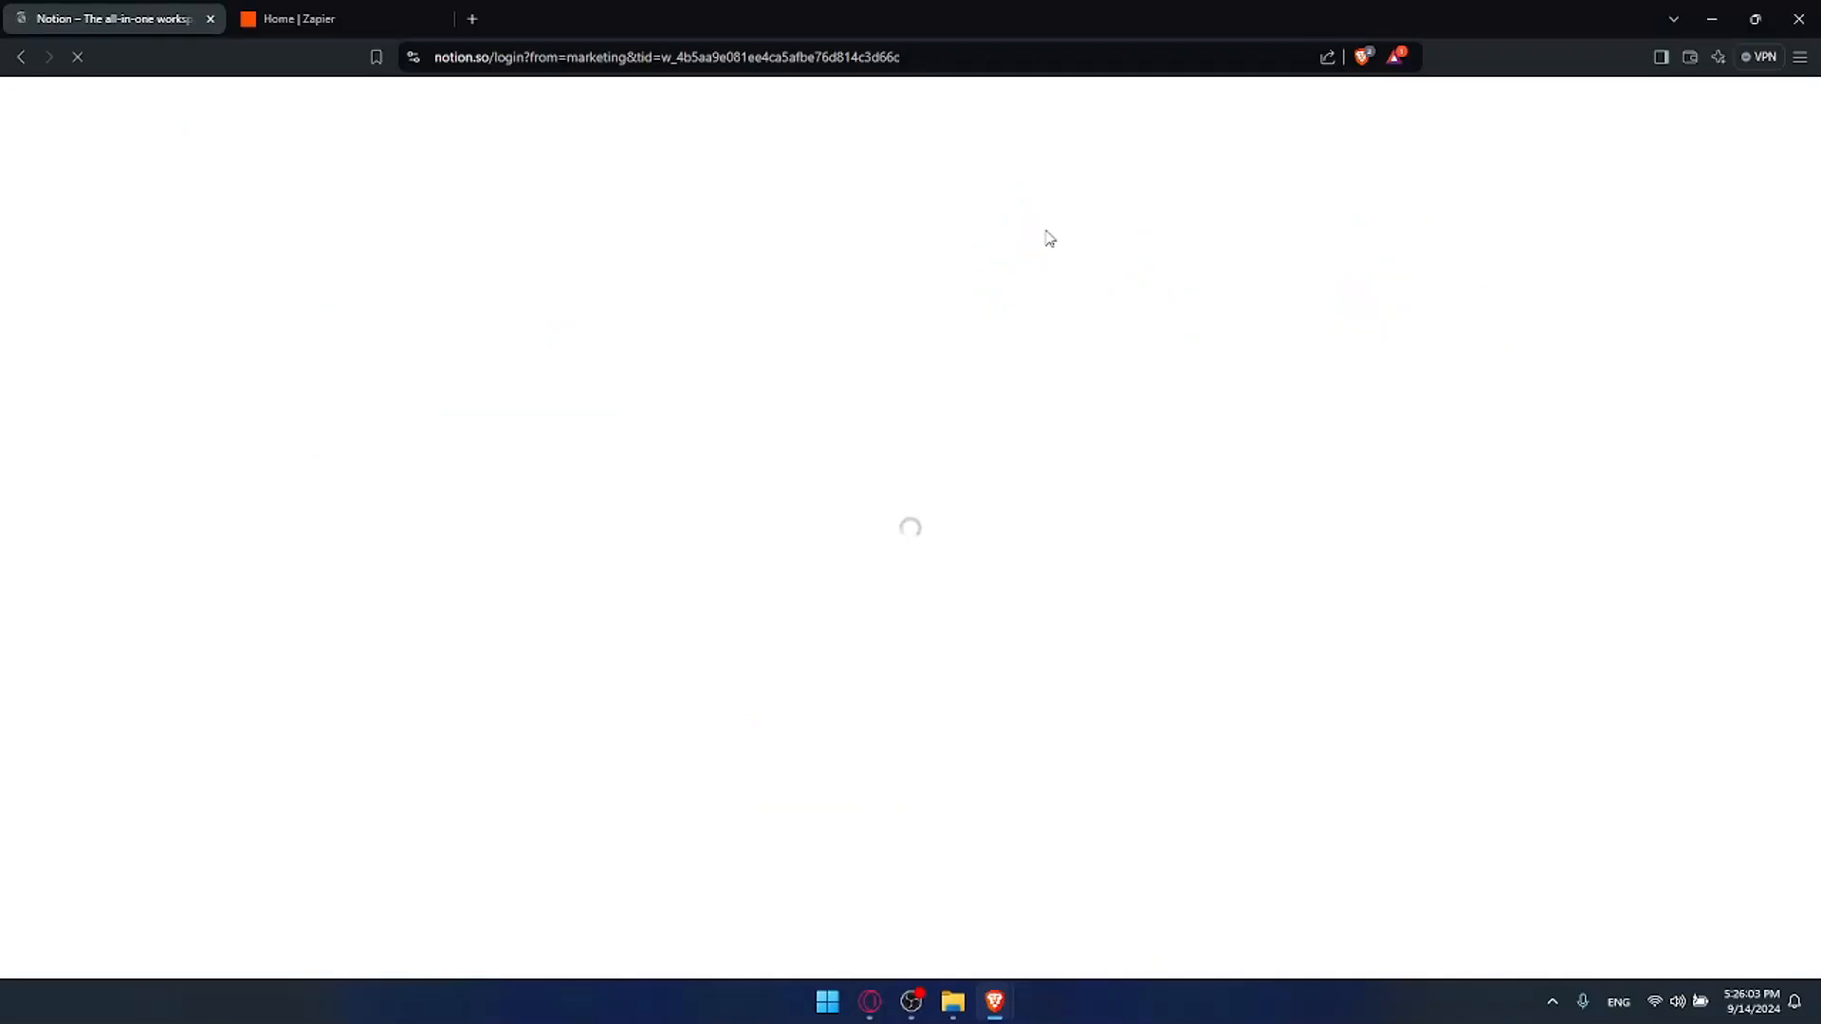
Step: View Zapier's log-in and sign-up pages in the other browser window, and close that window
mouse_move(996, 1002)
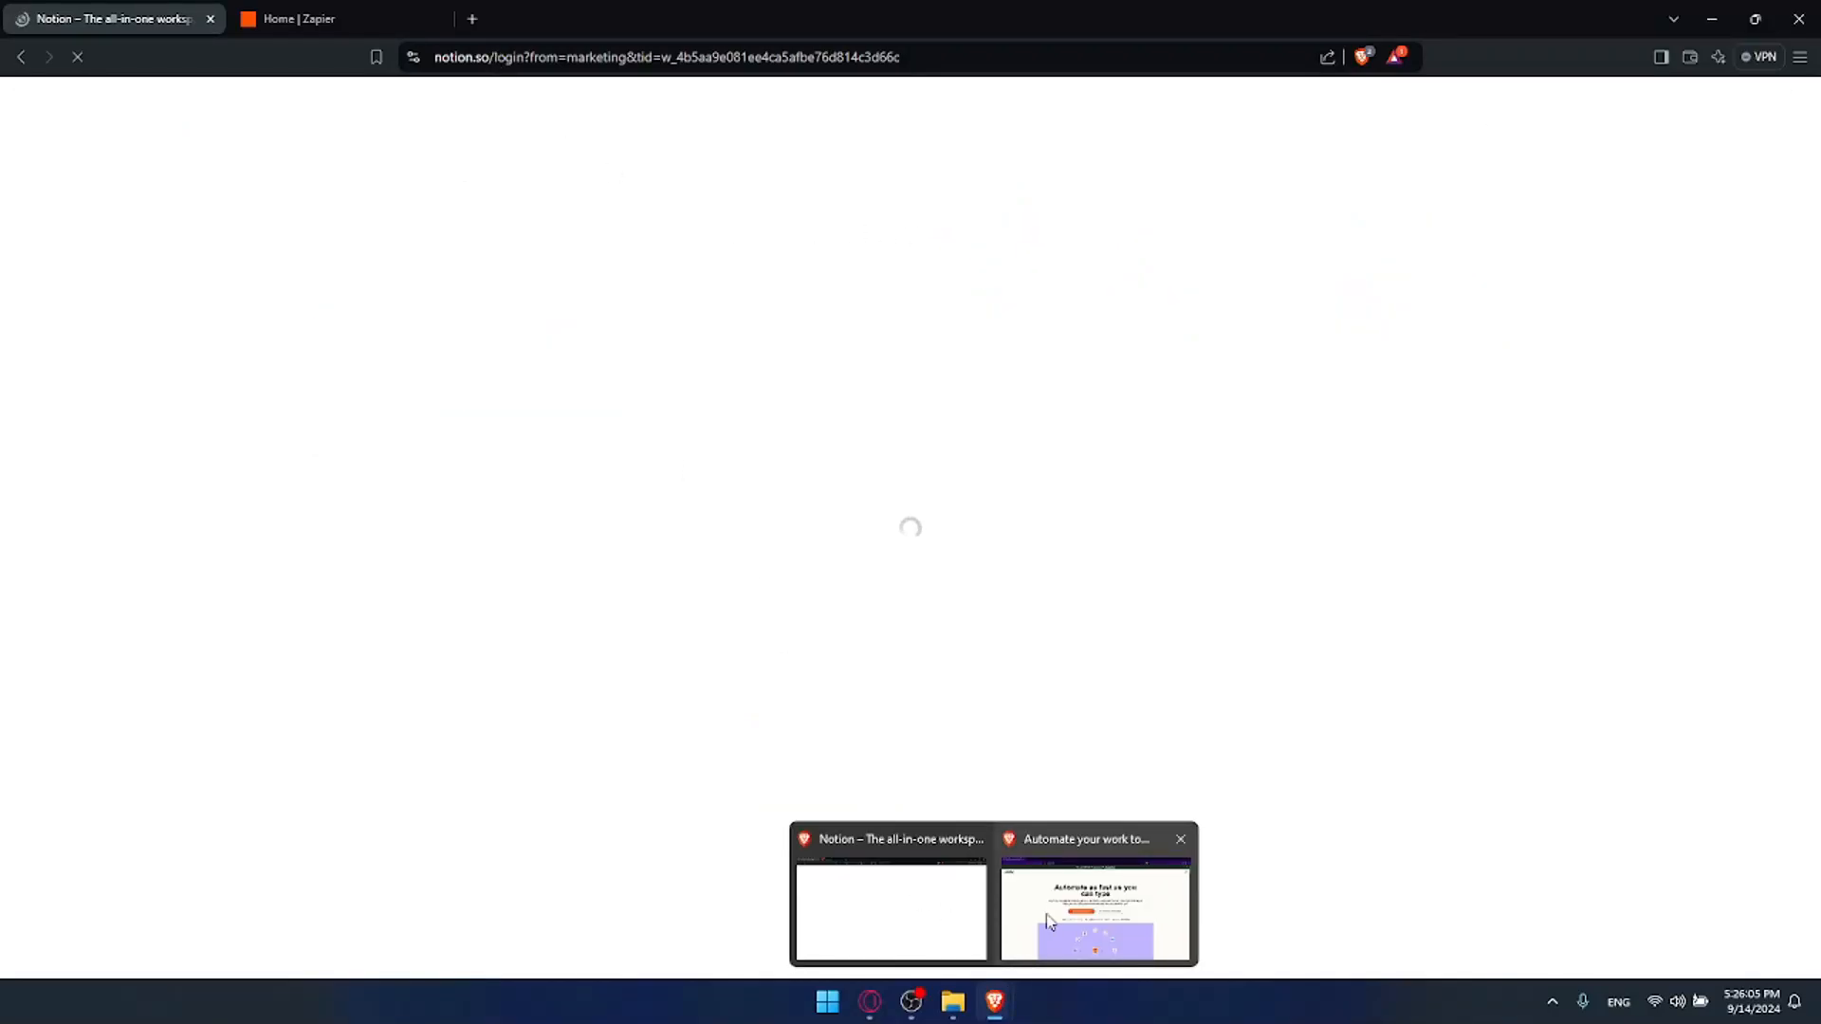
click(1053, 906)
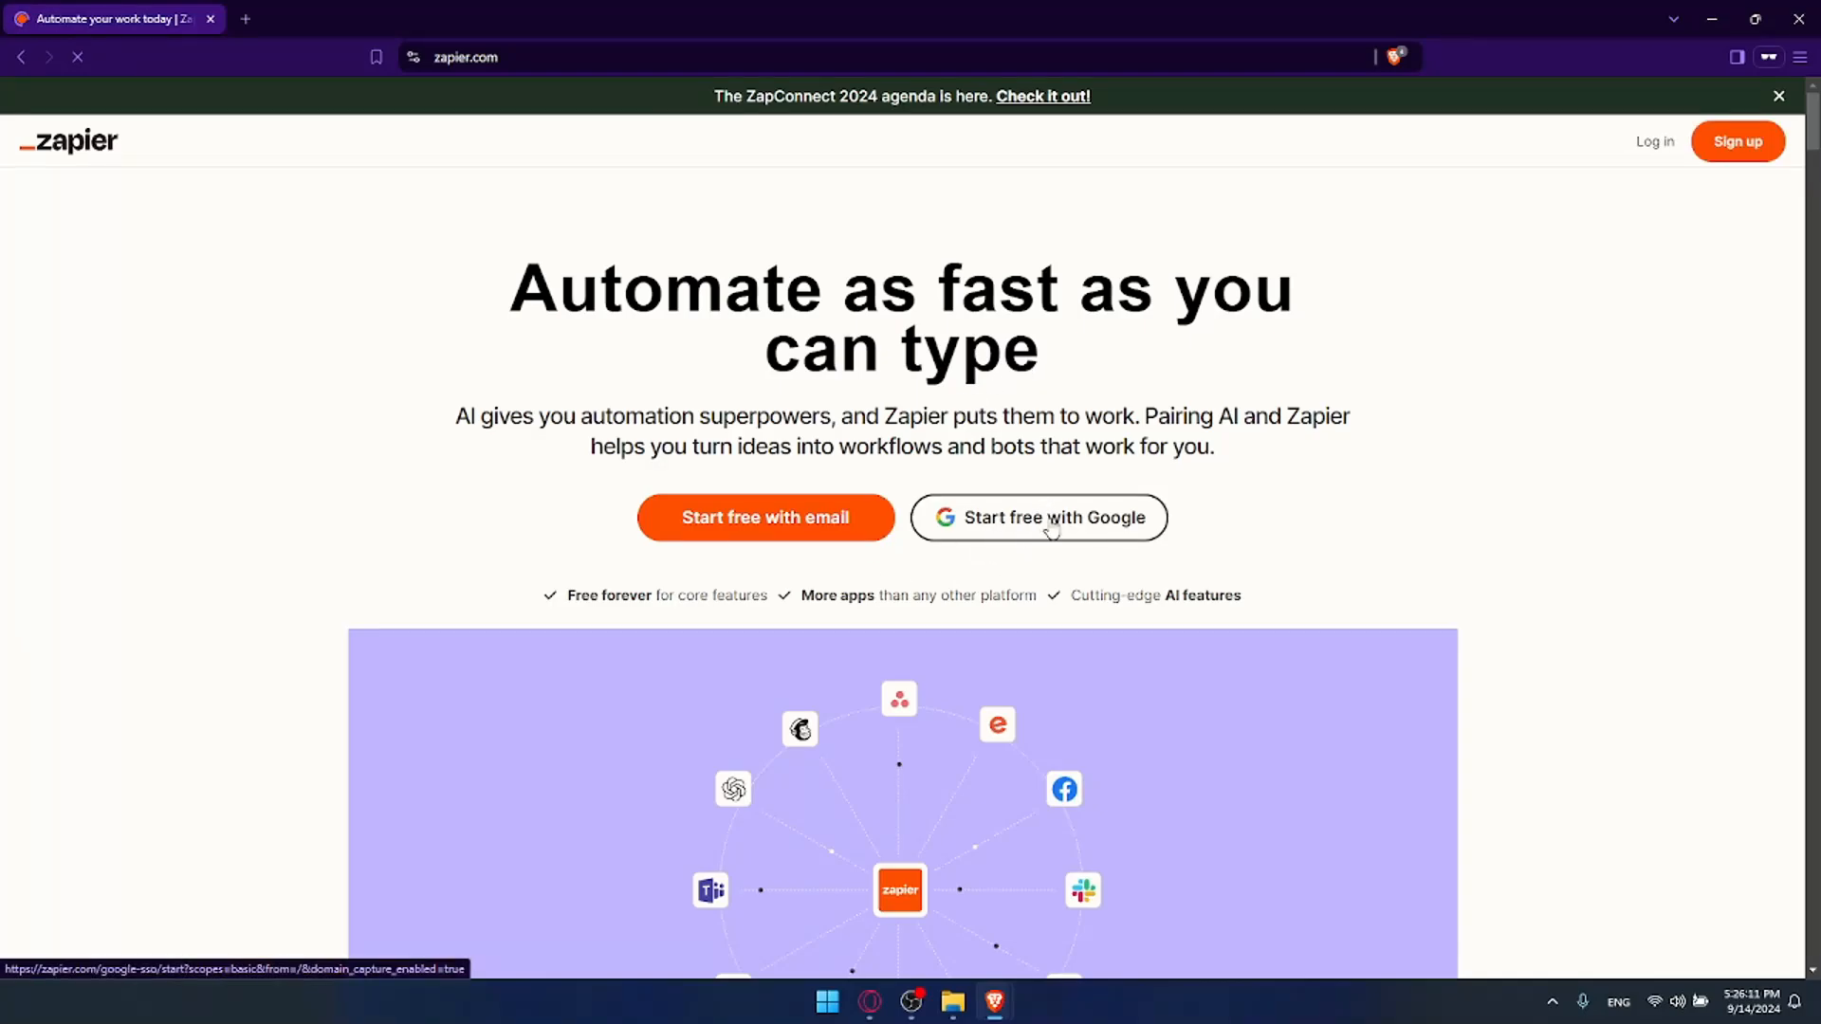
click(1652, 147)
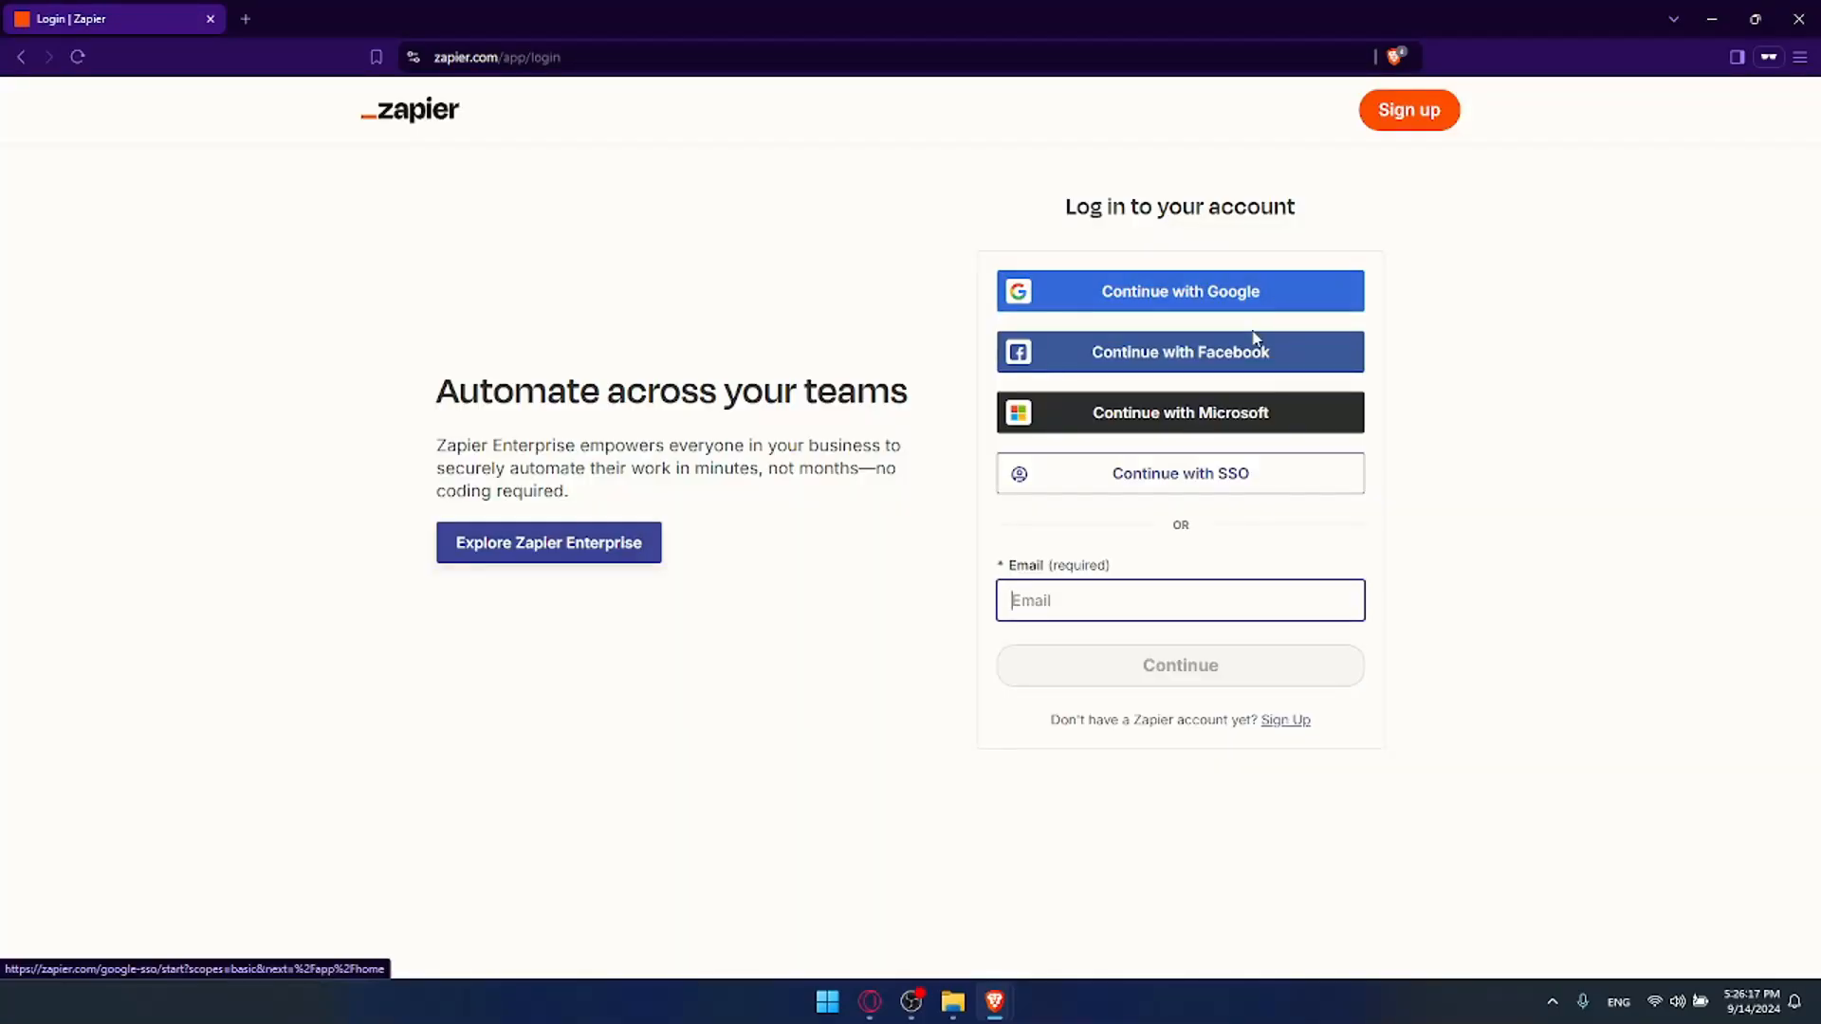
click(1380, 125)
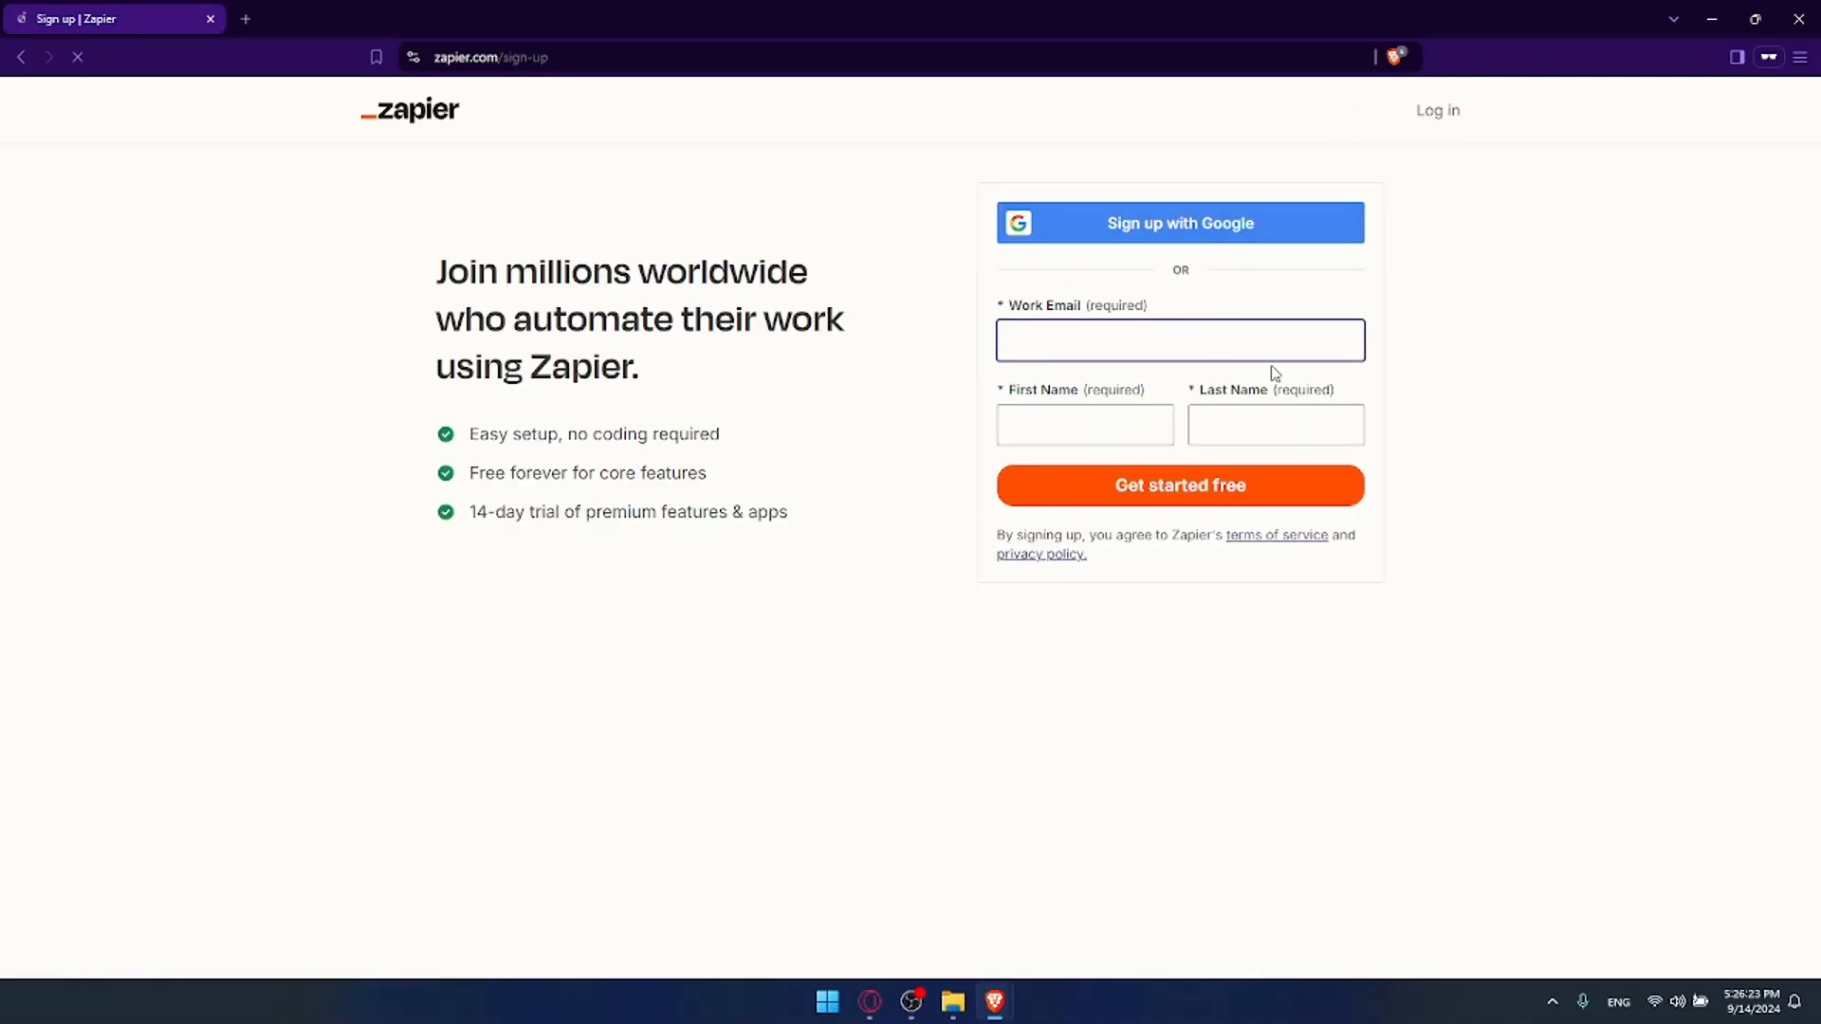
click(1799, 19)
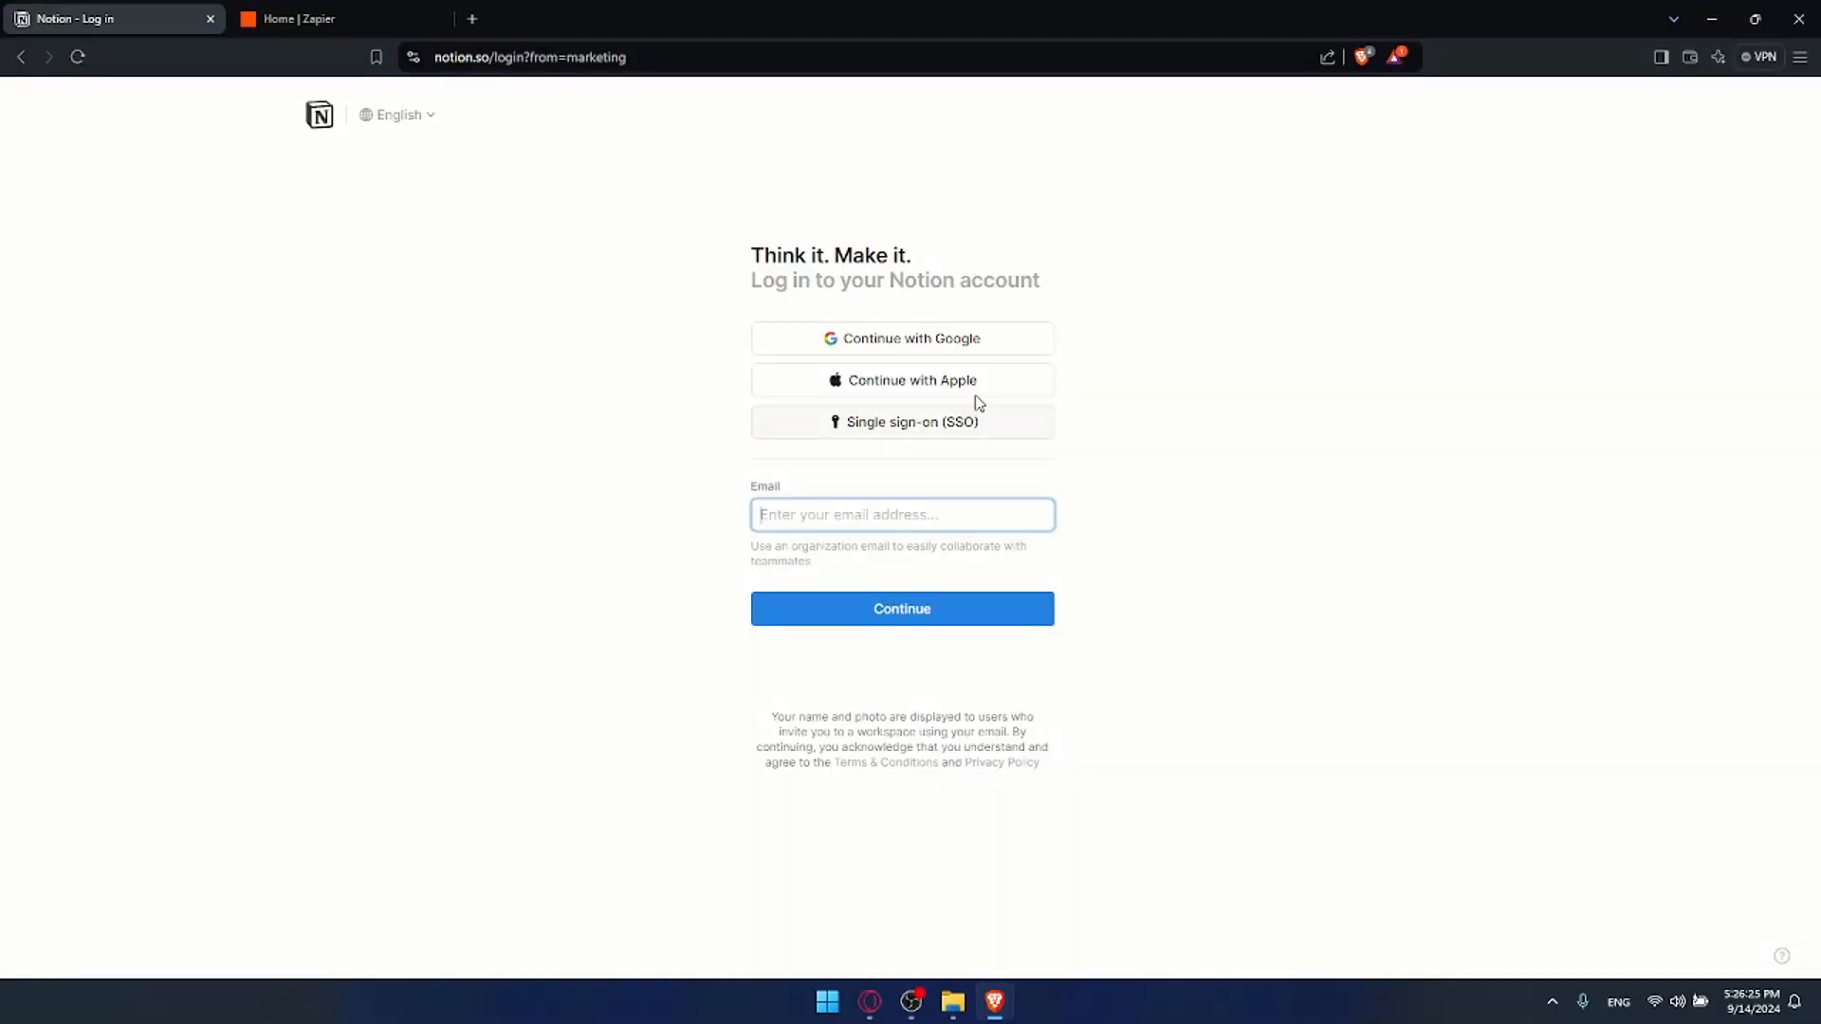
Step: Log in to Notion with Google, choosing the first listed account
click(289, 19)
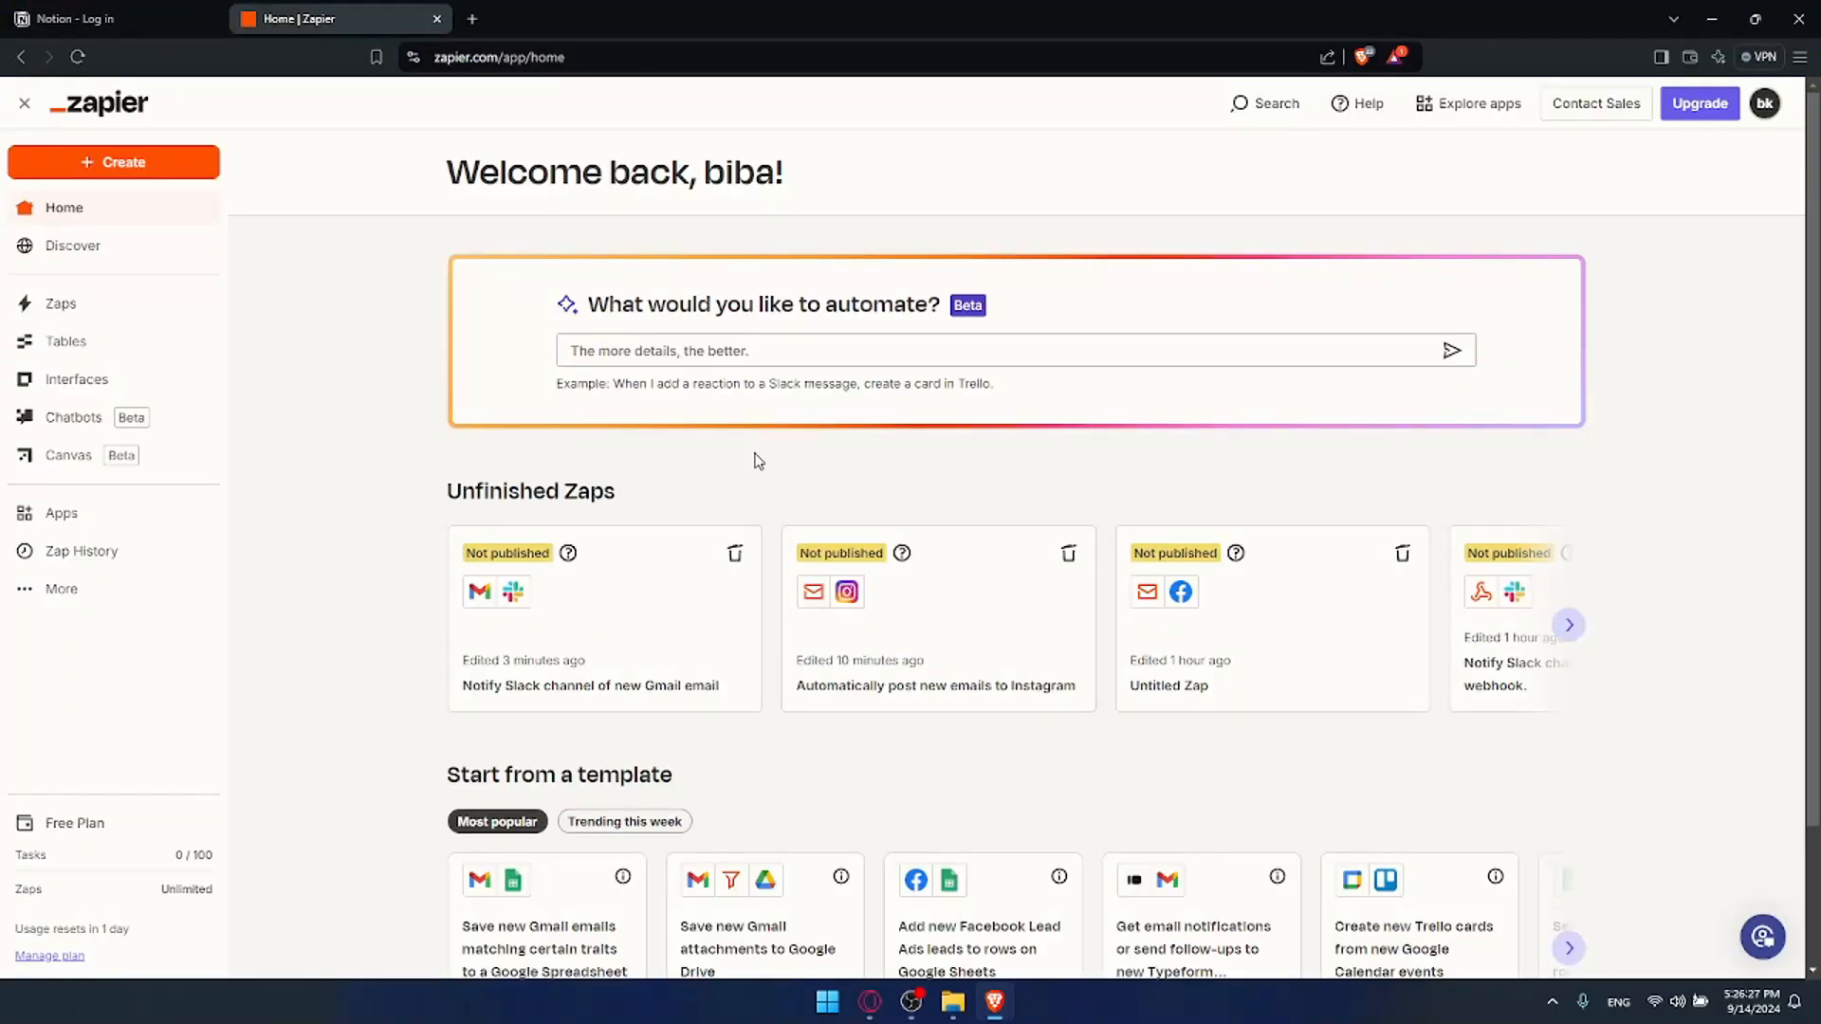
click(141, 12)
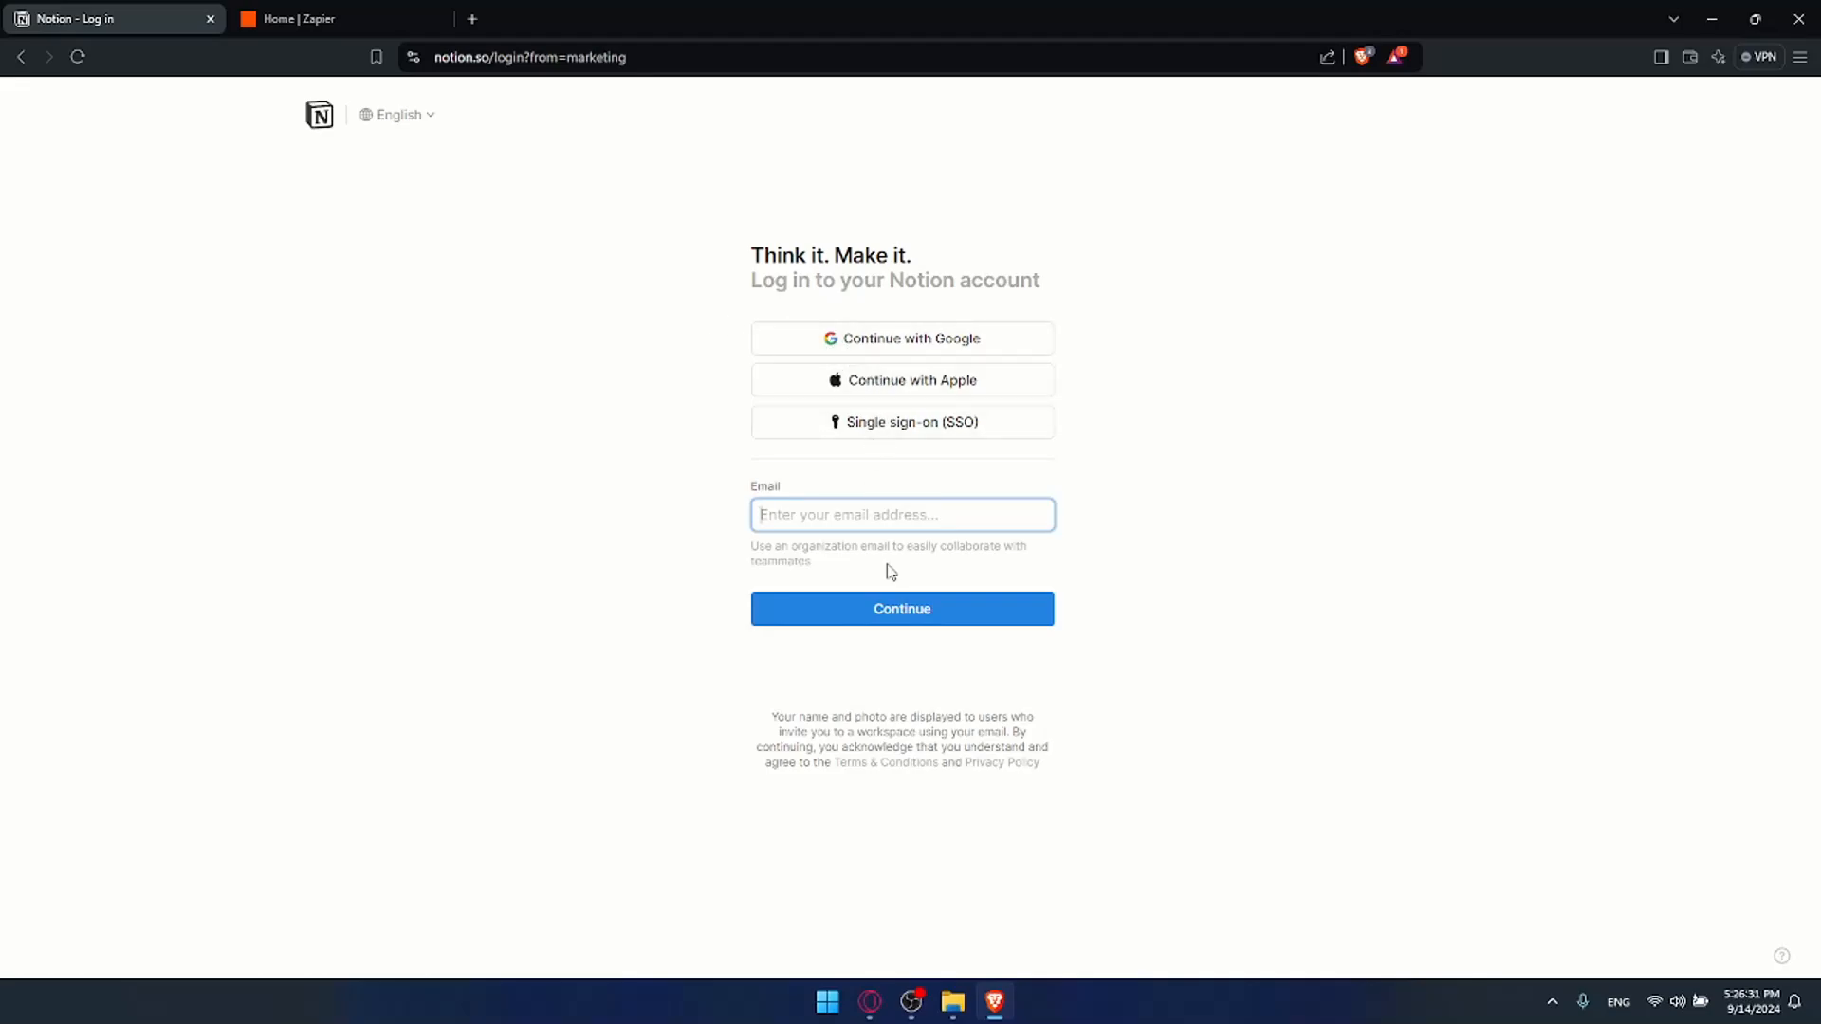
click(930, 353)
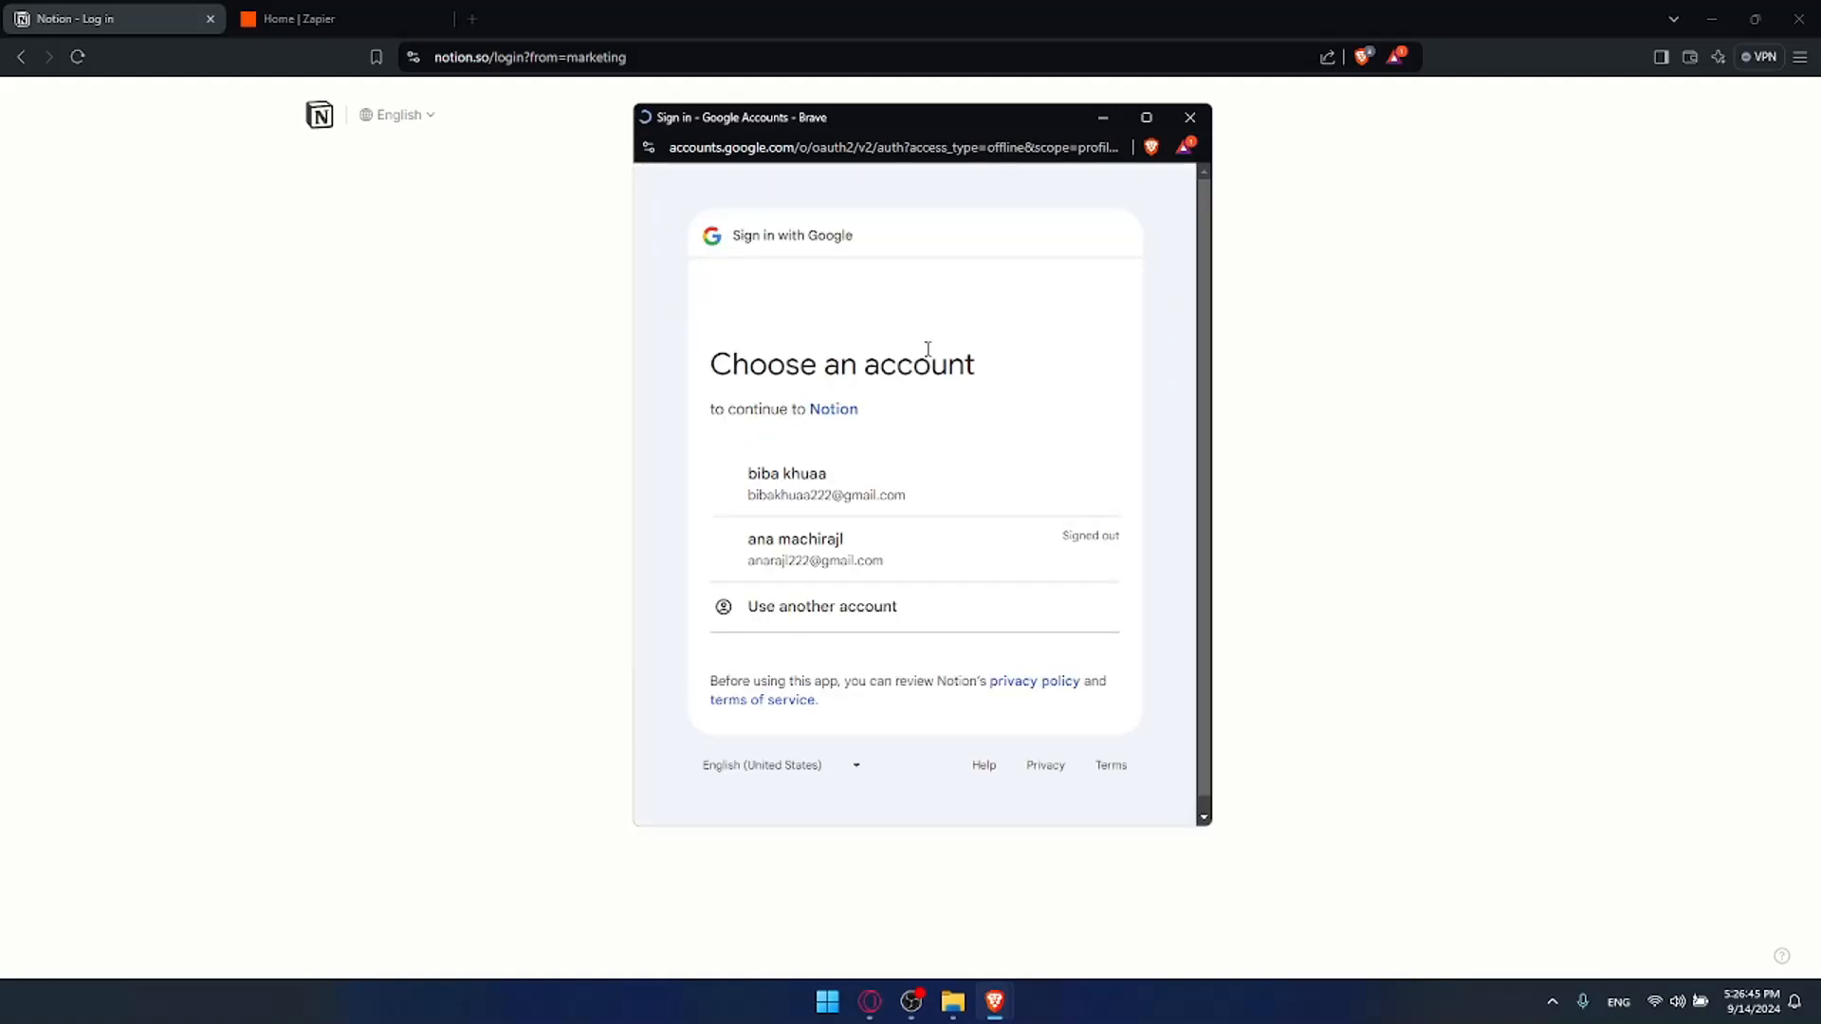
click(929, 495)
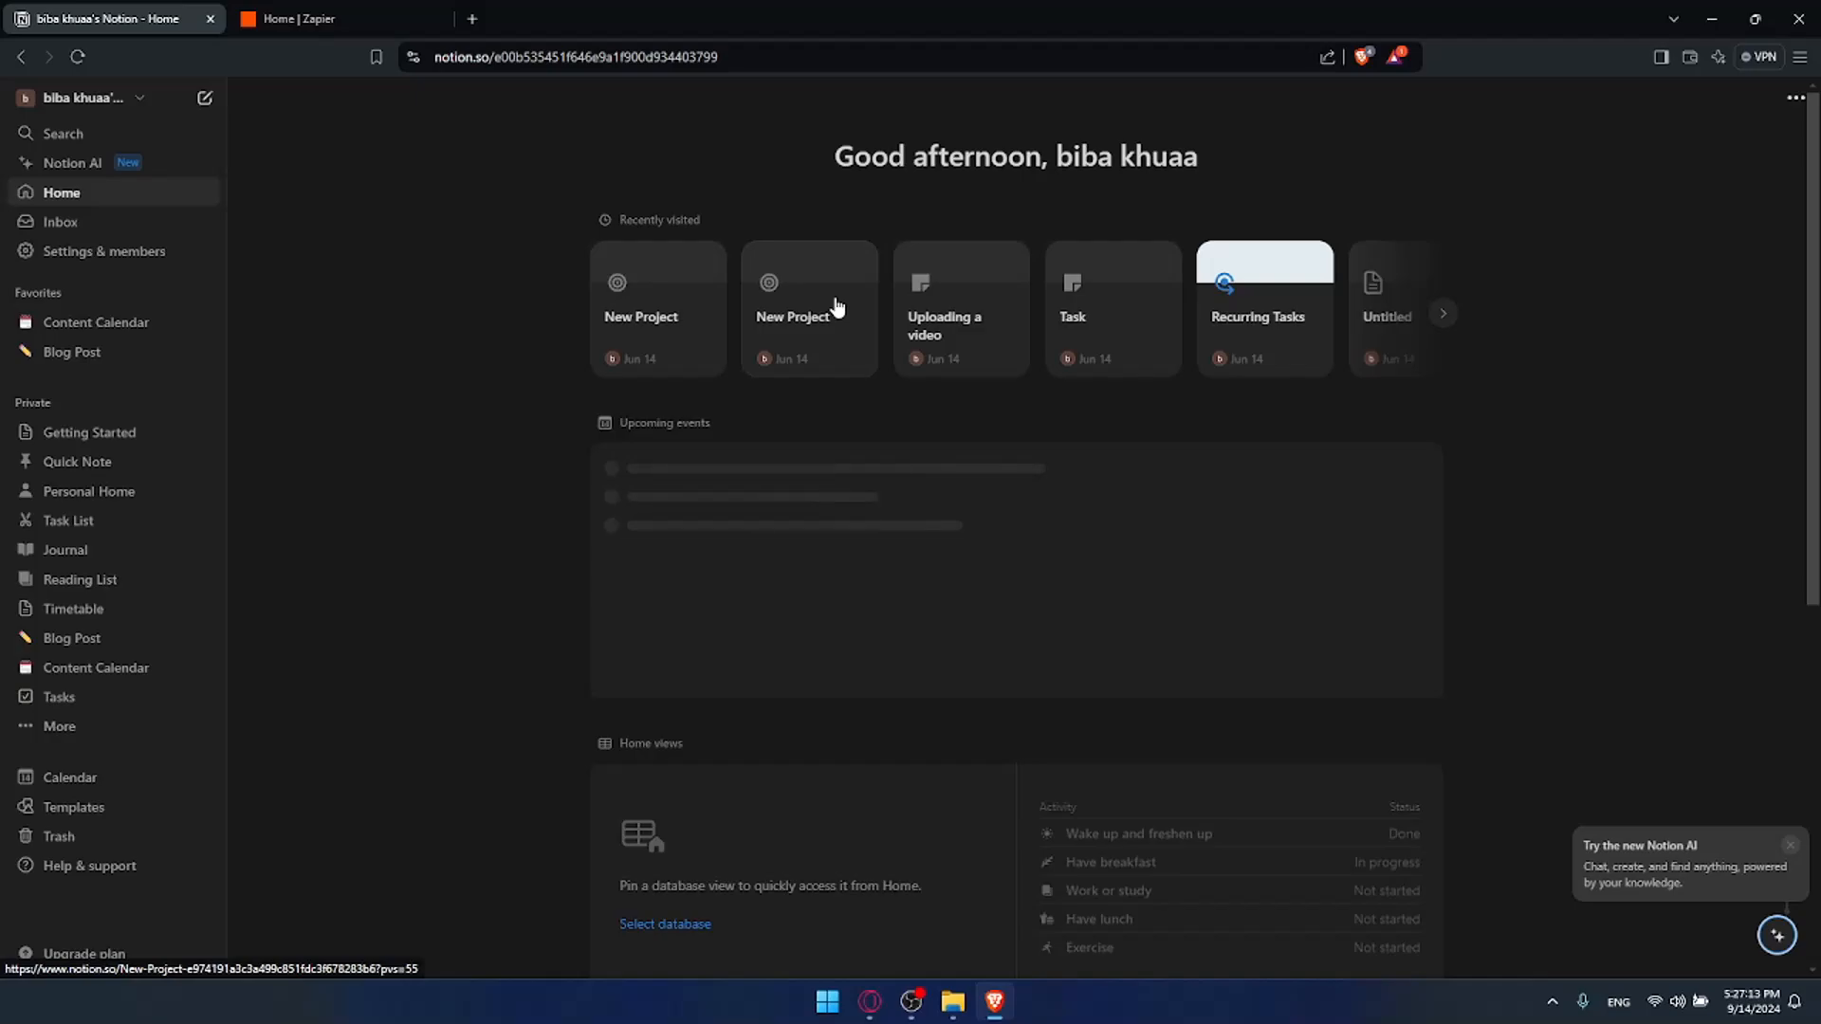
Step: Close the Notion page and return to the Zapier home page
click(284, 19)
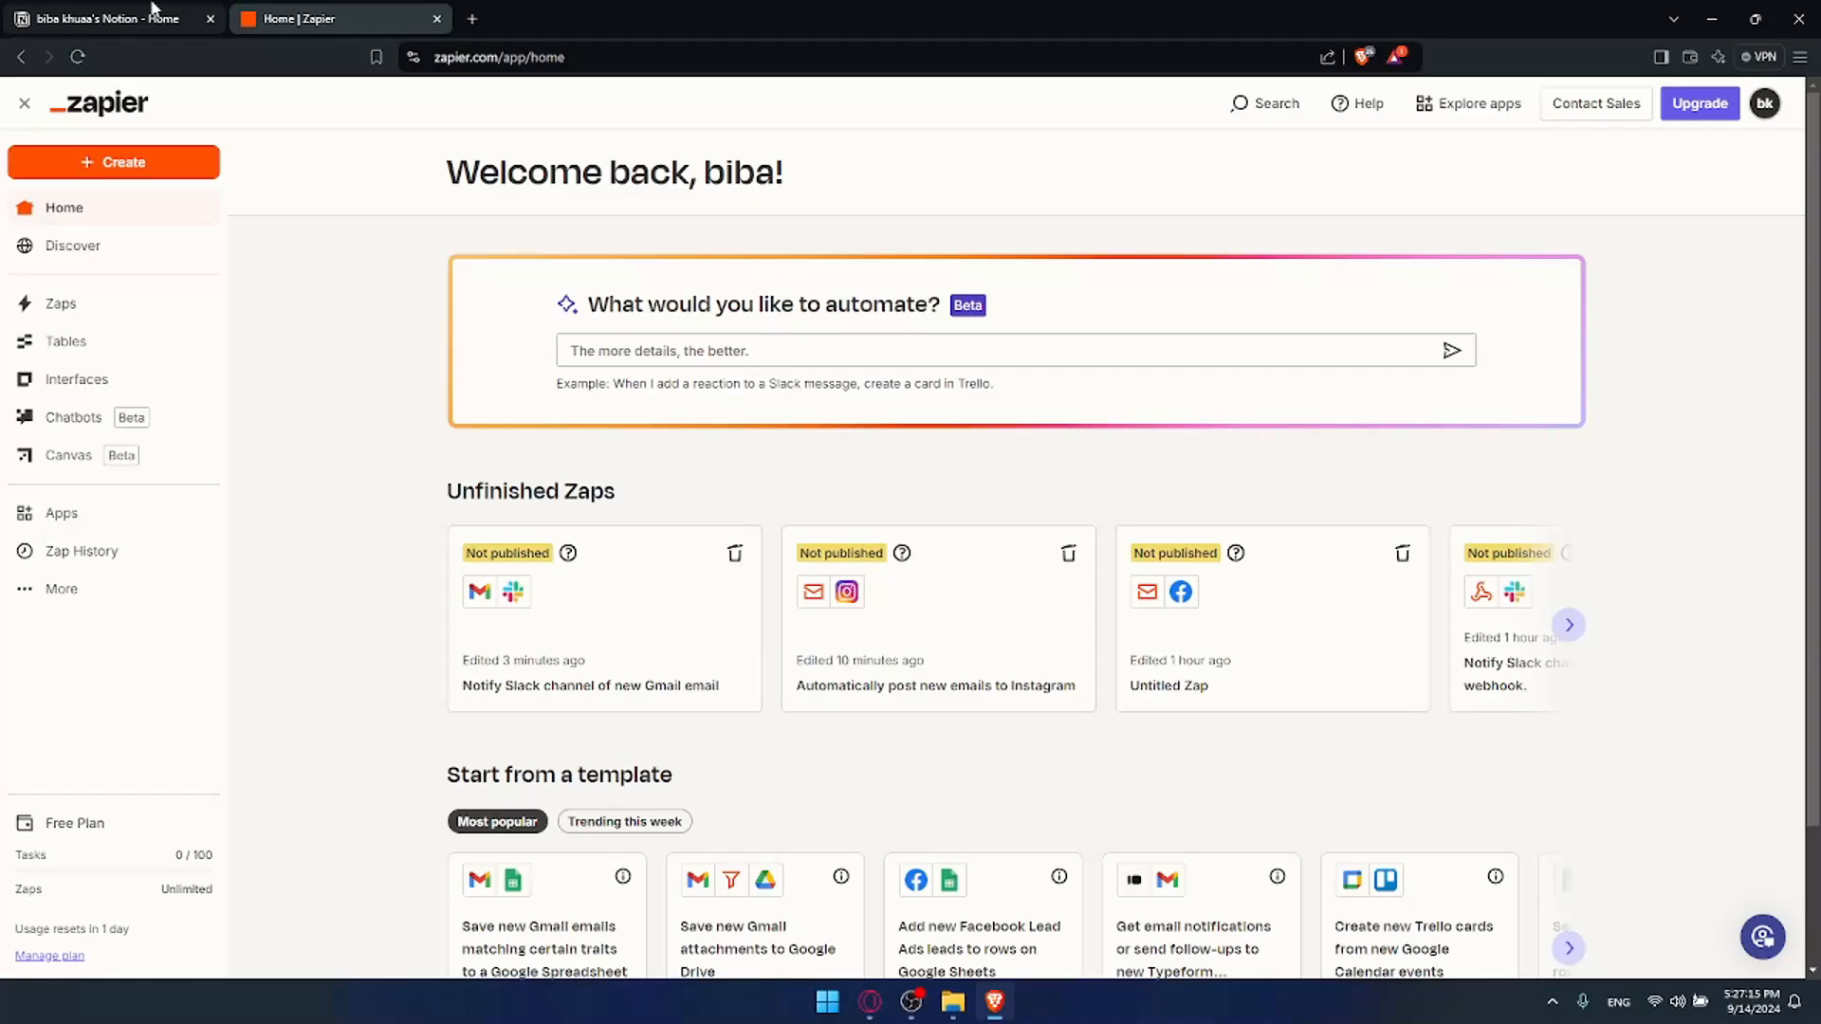
click(156, 14)
click(210, 19)
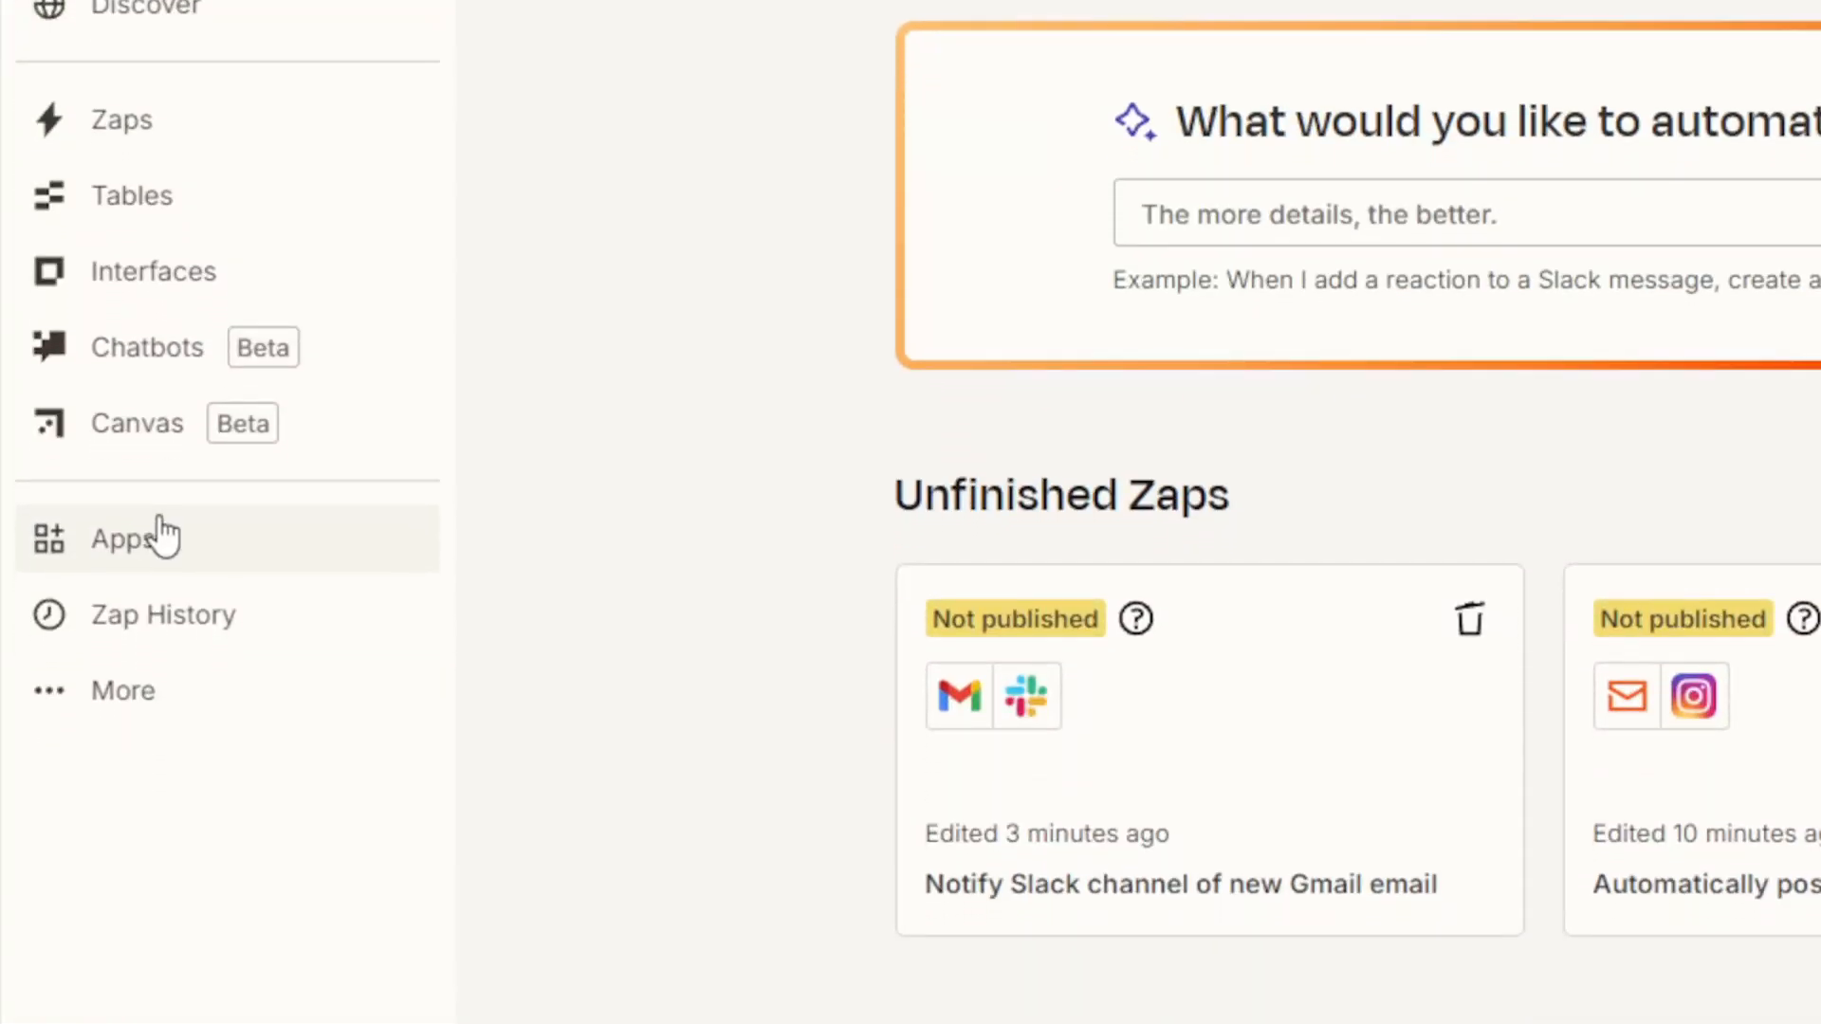
Step: Search Zapier's app connections for "notion" and start a new Notion connection
click(163, 537)
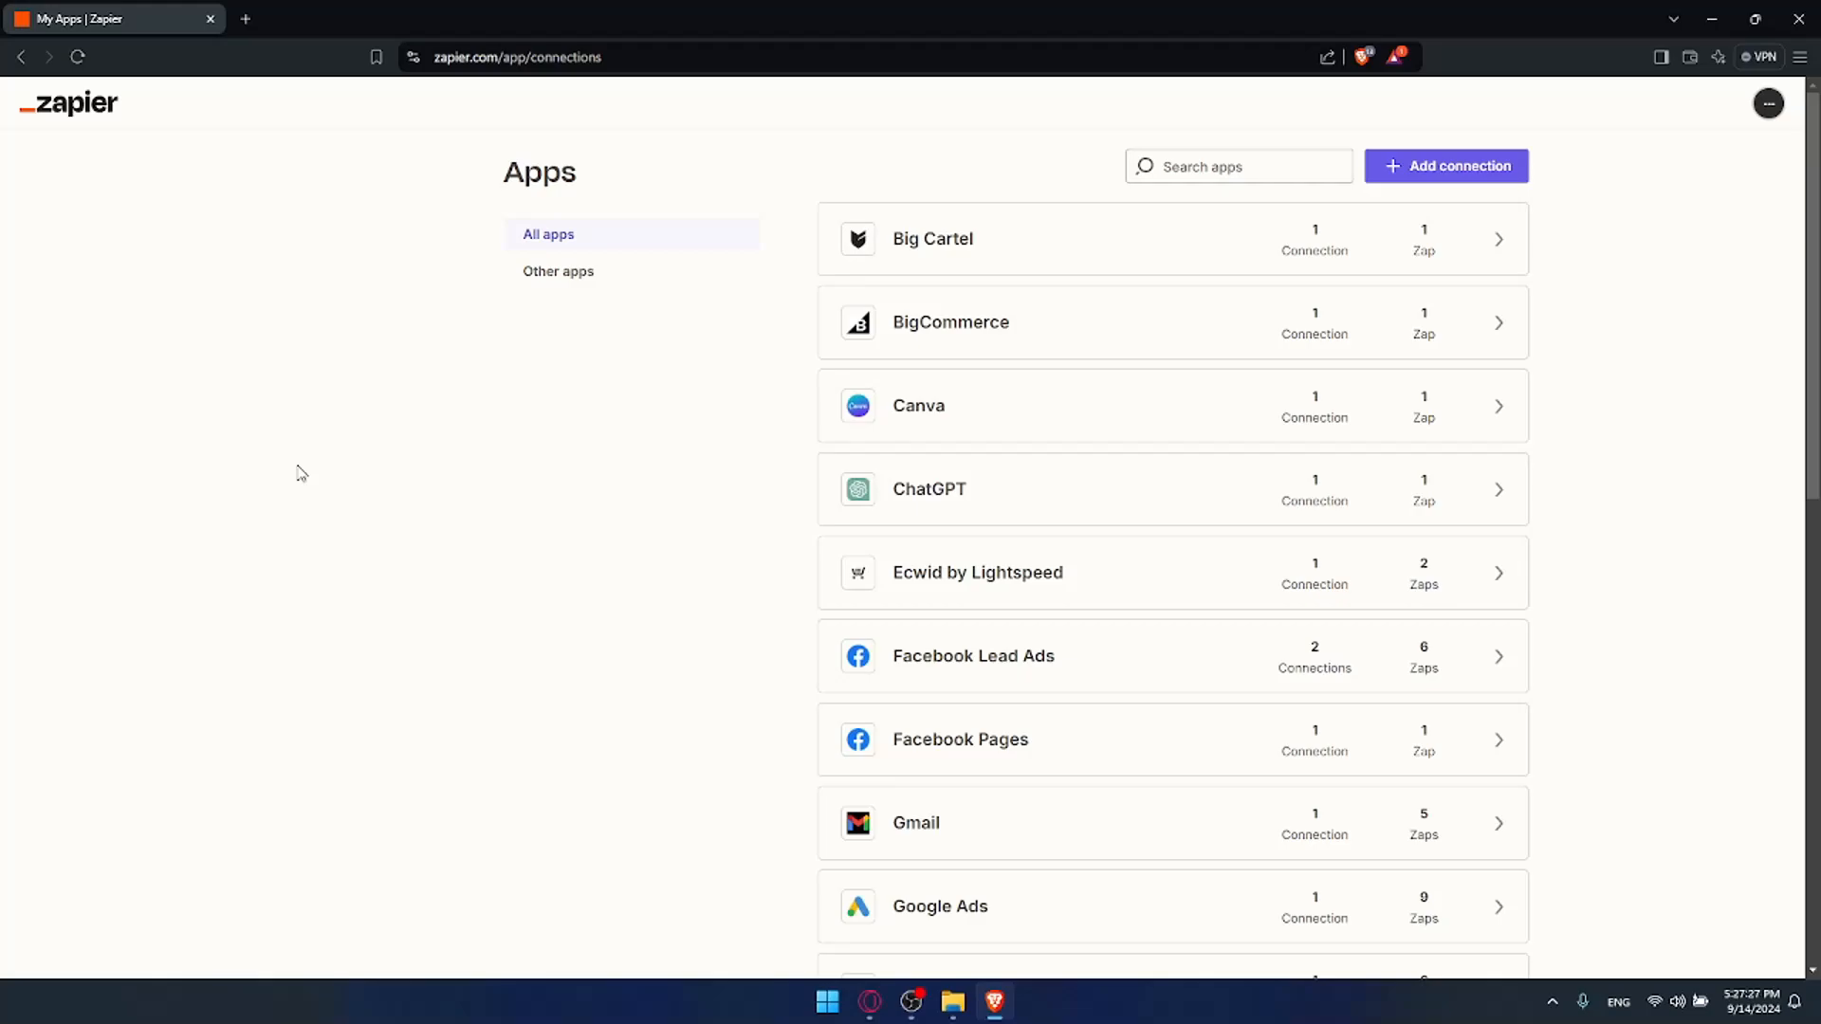
click(1301, 170)
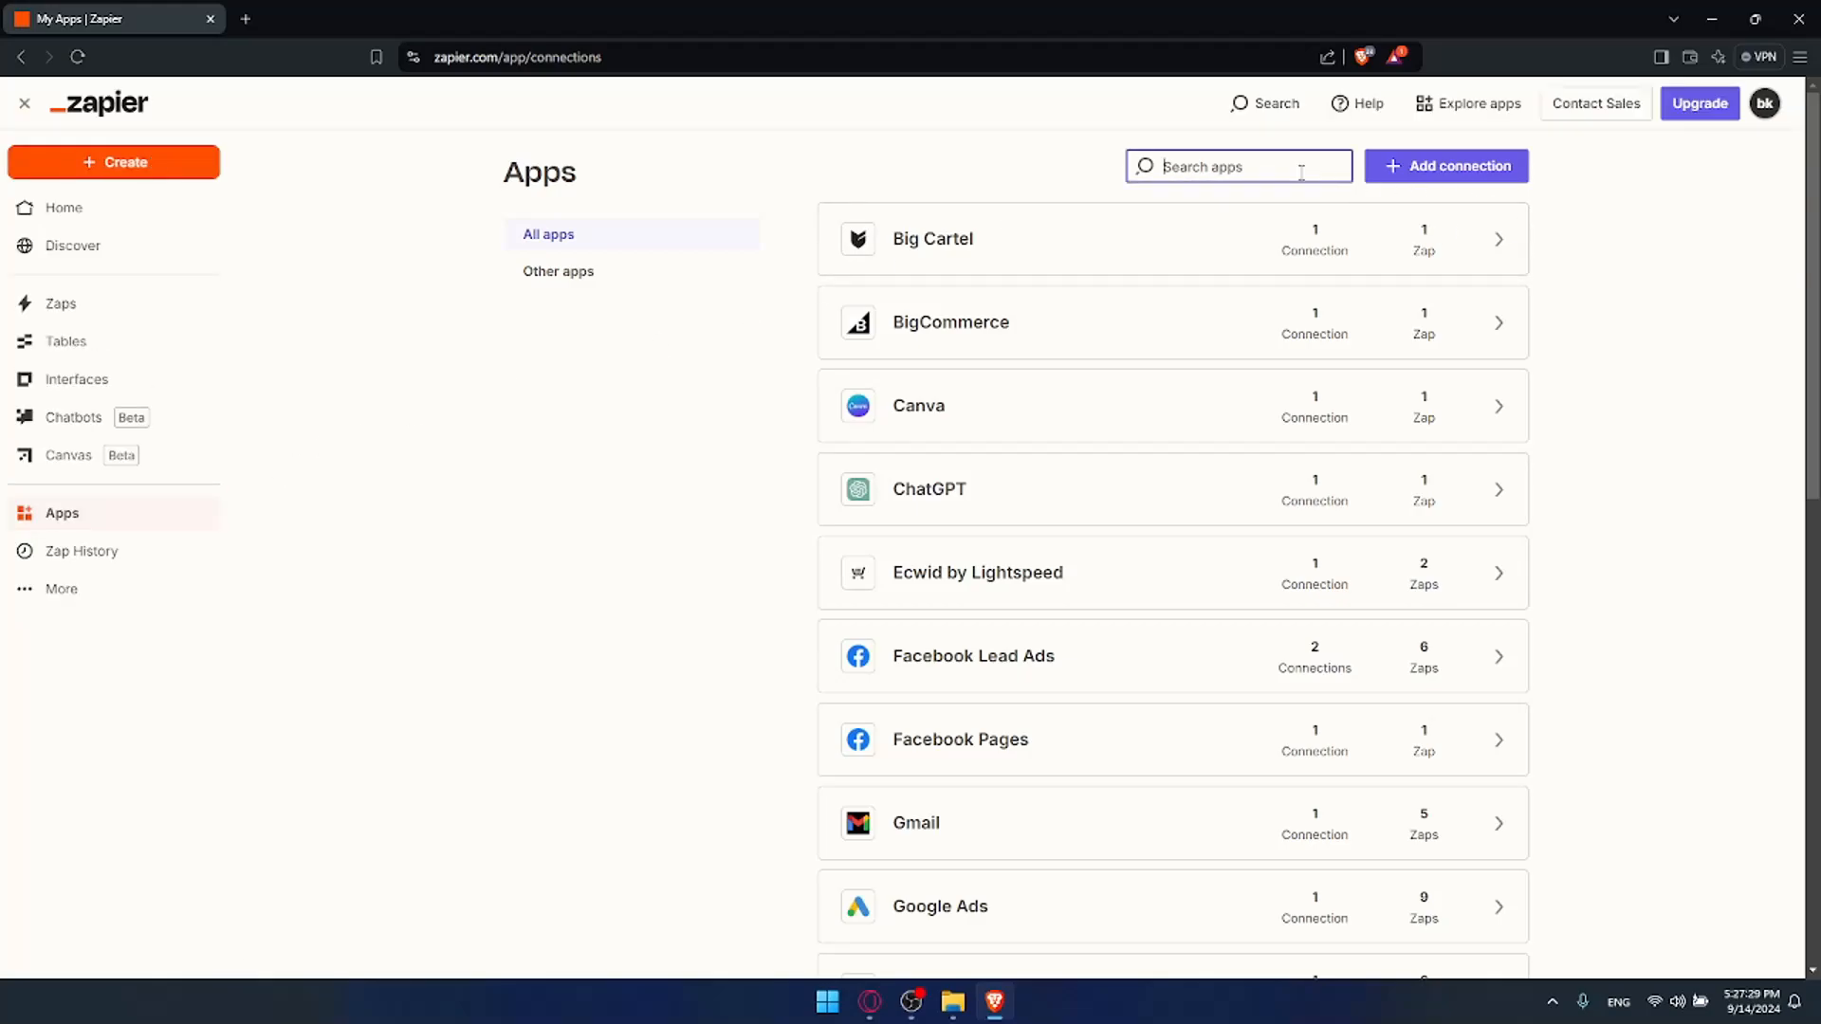
text(notion)
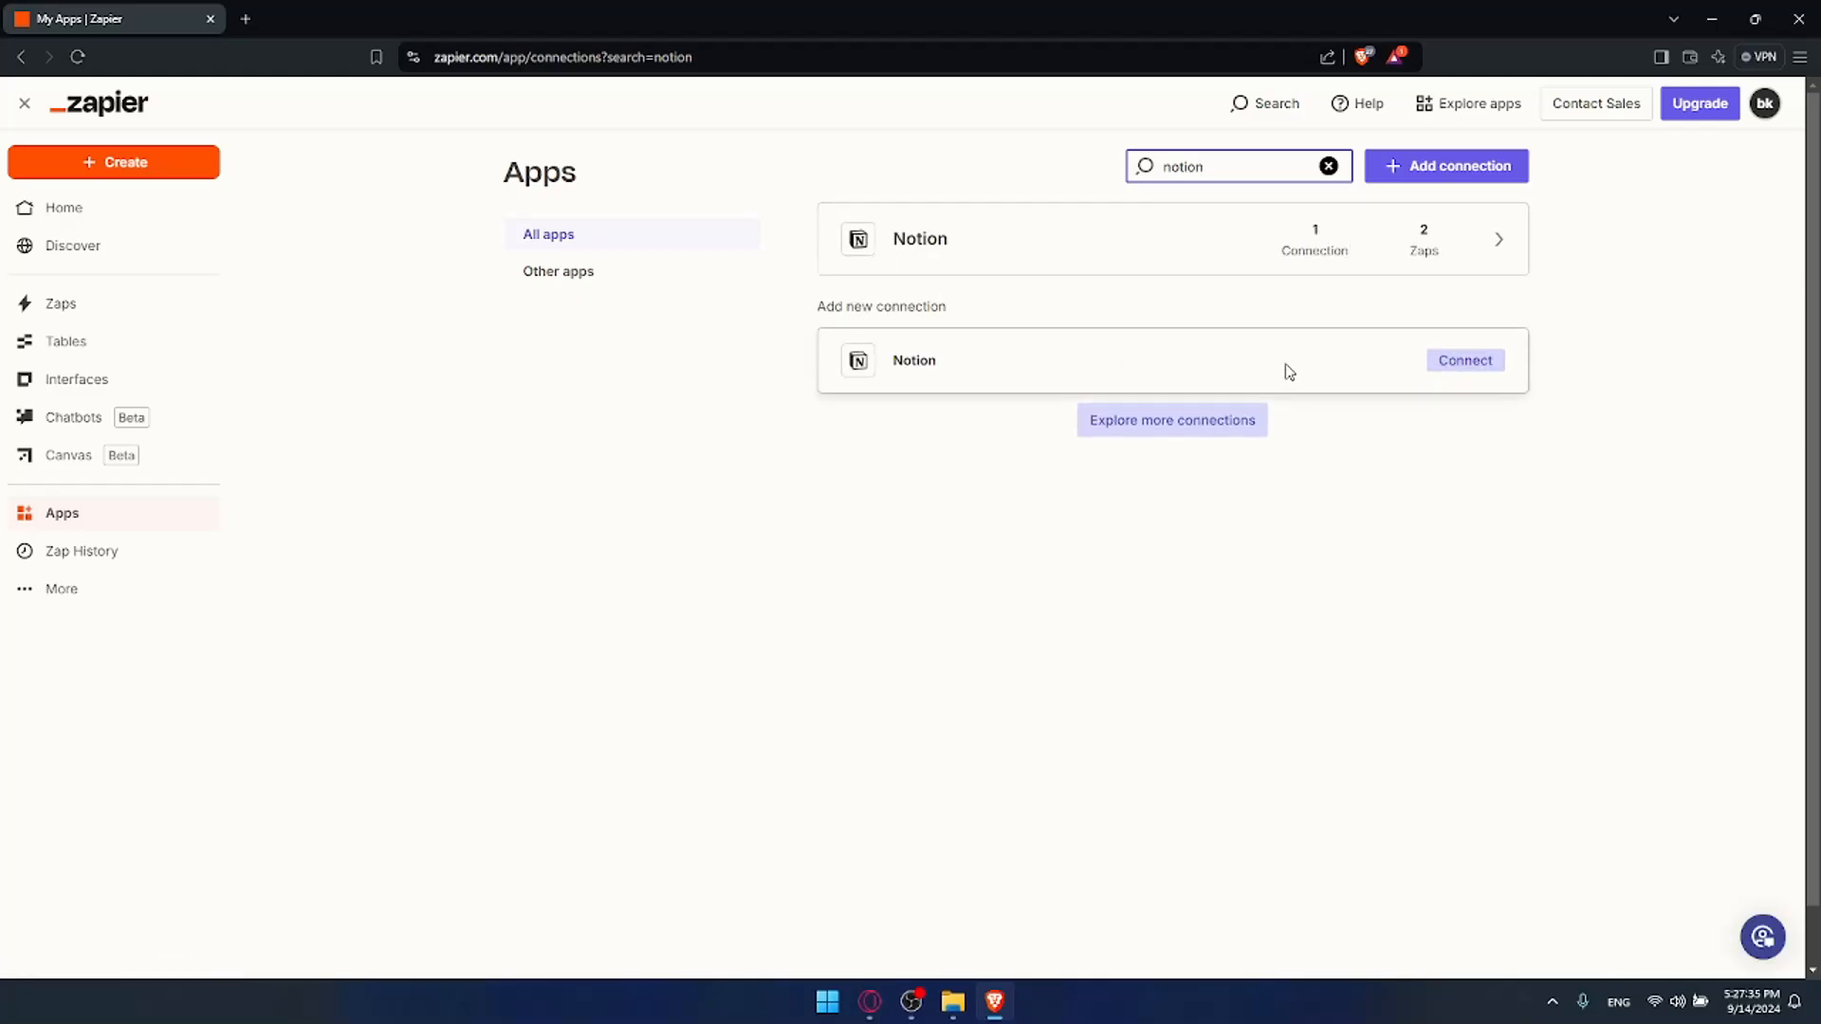
click(1451, 364)
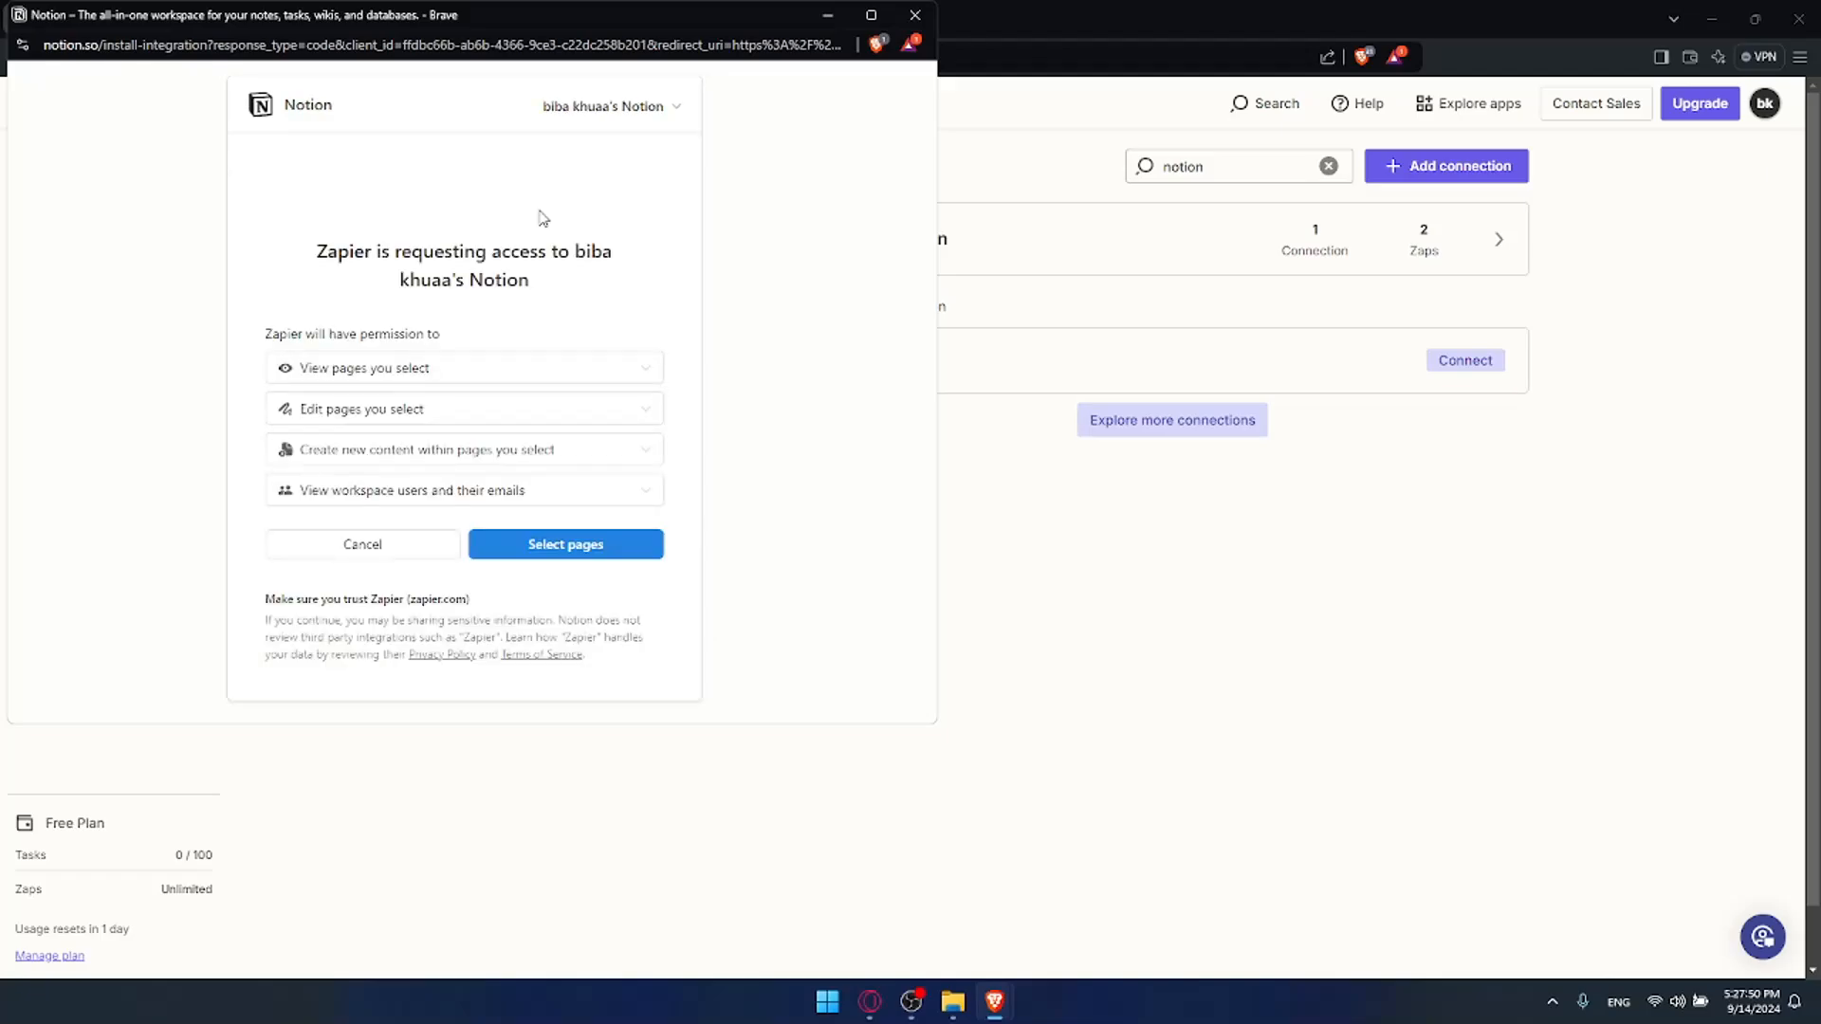
Step: Read Zapier's access request and examine the details of the view, edit, create content and workspace users permissions
drag(372, 252, 523, 251)
click(523, 251)
drag(372, 252, 403, 251)
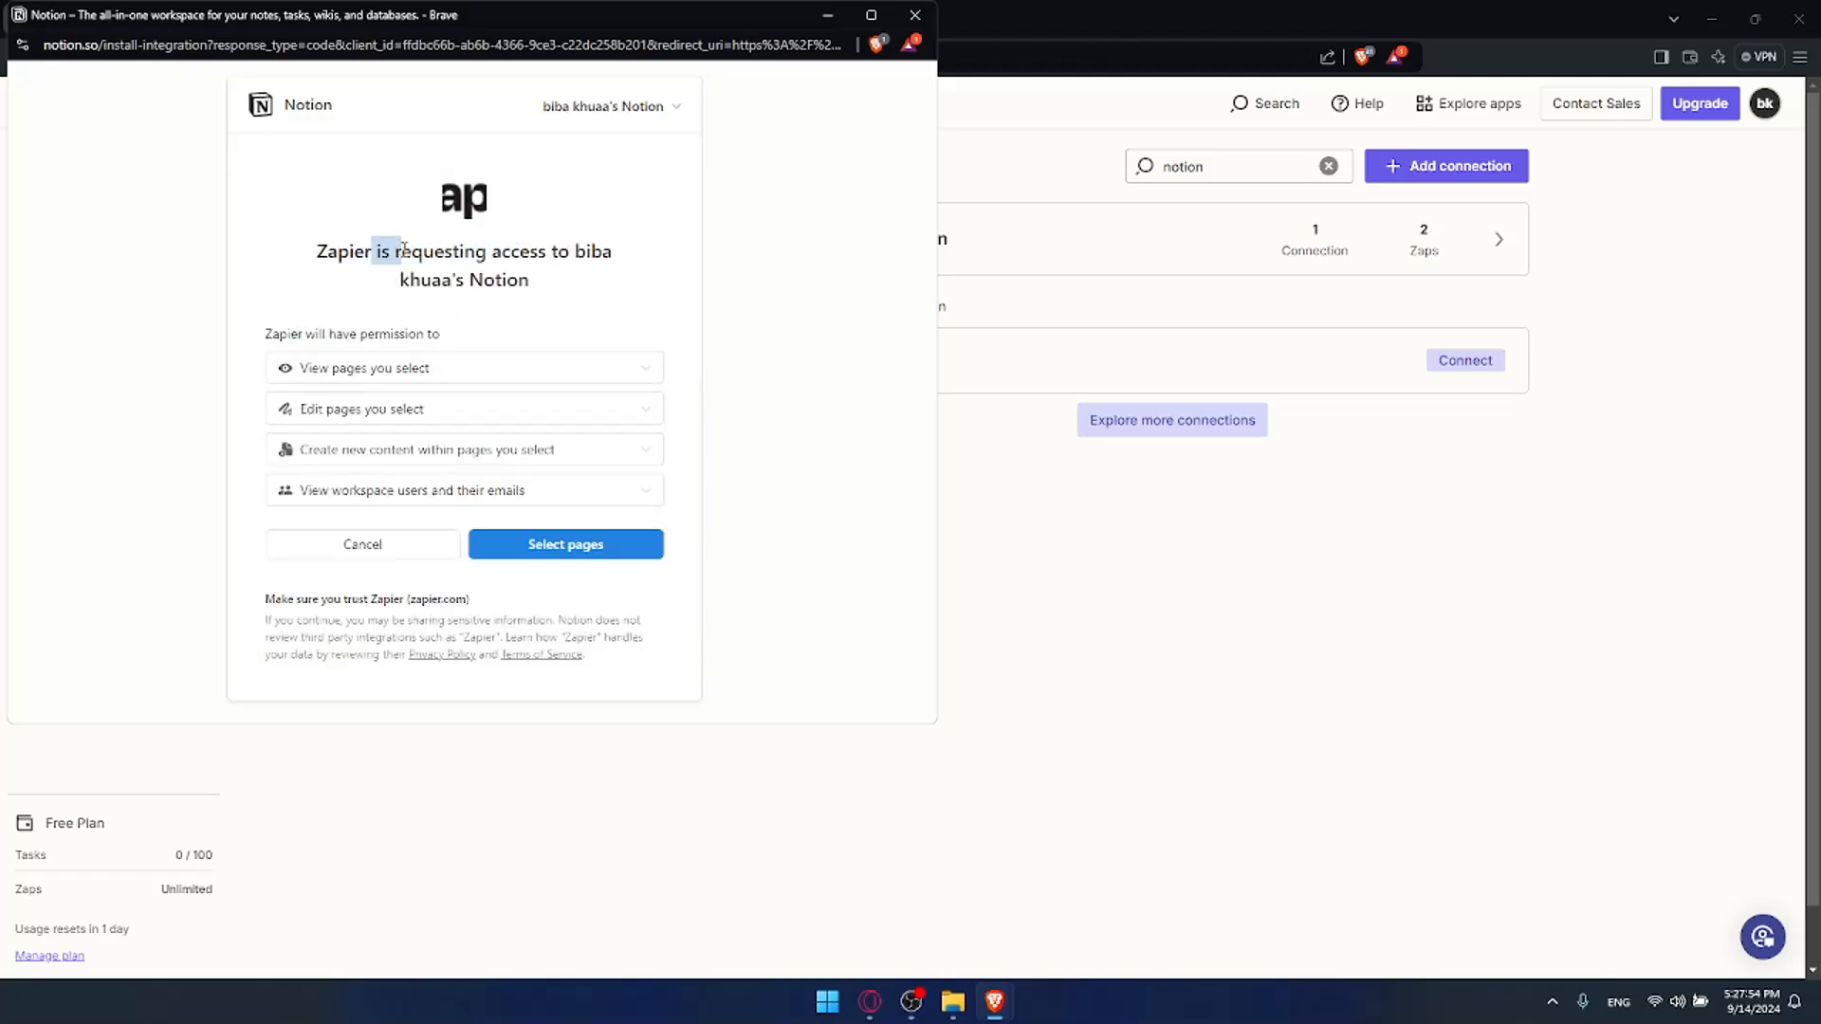
drag(603, 254, 609, 261)
drag(372, 252, 557, 301)
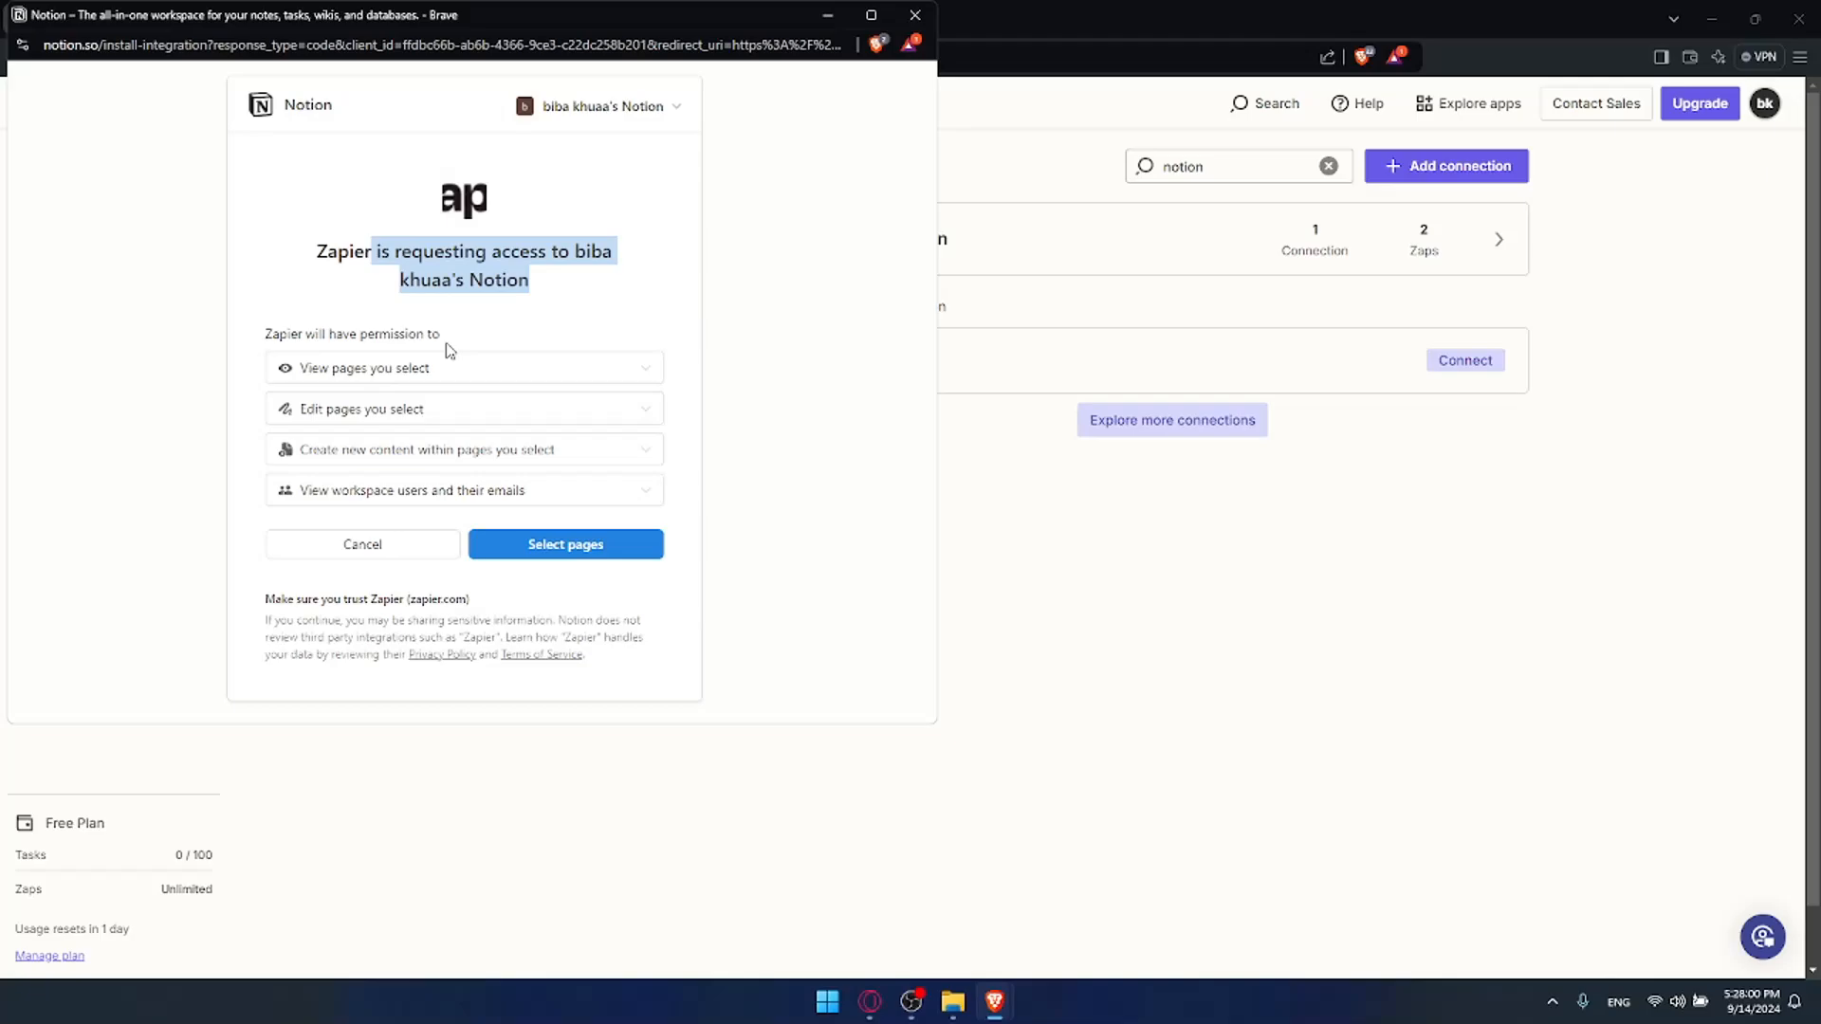
click(442, 378)
click(443, 375)
click(415, 417)
click(413, 421)
click(418, 456)
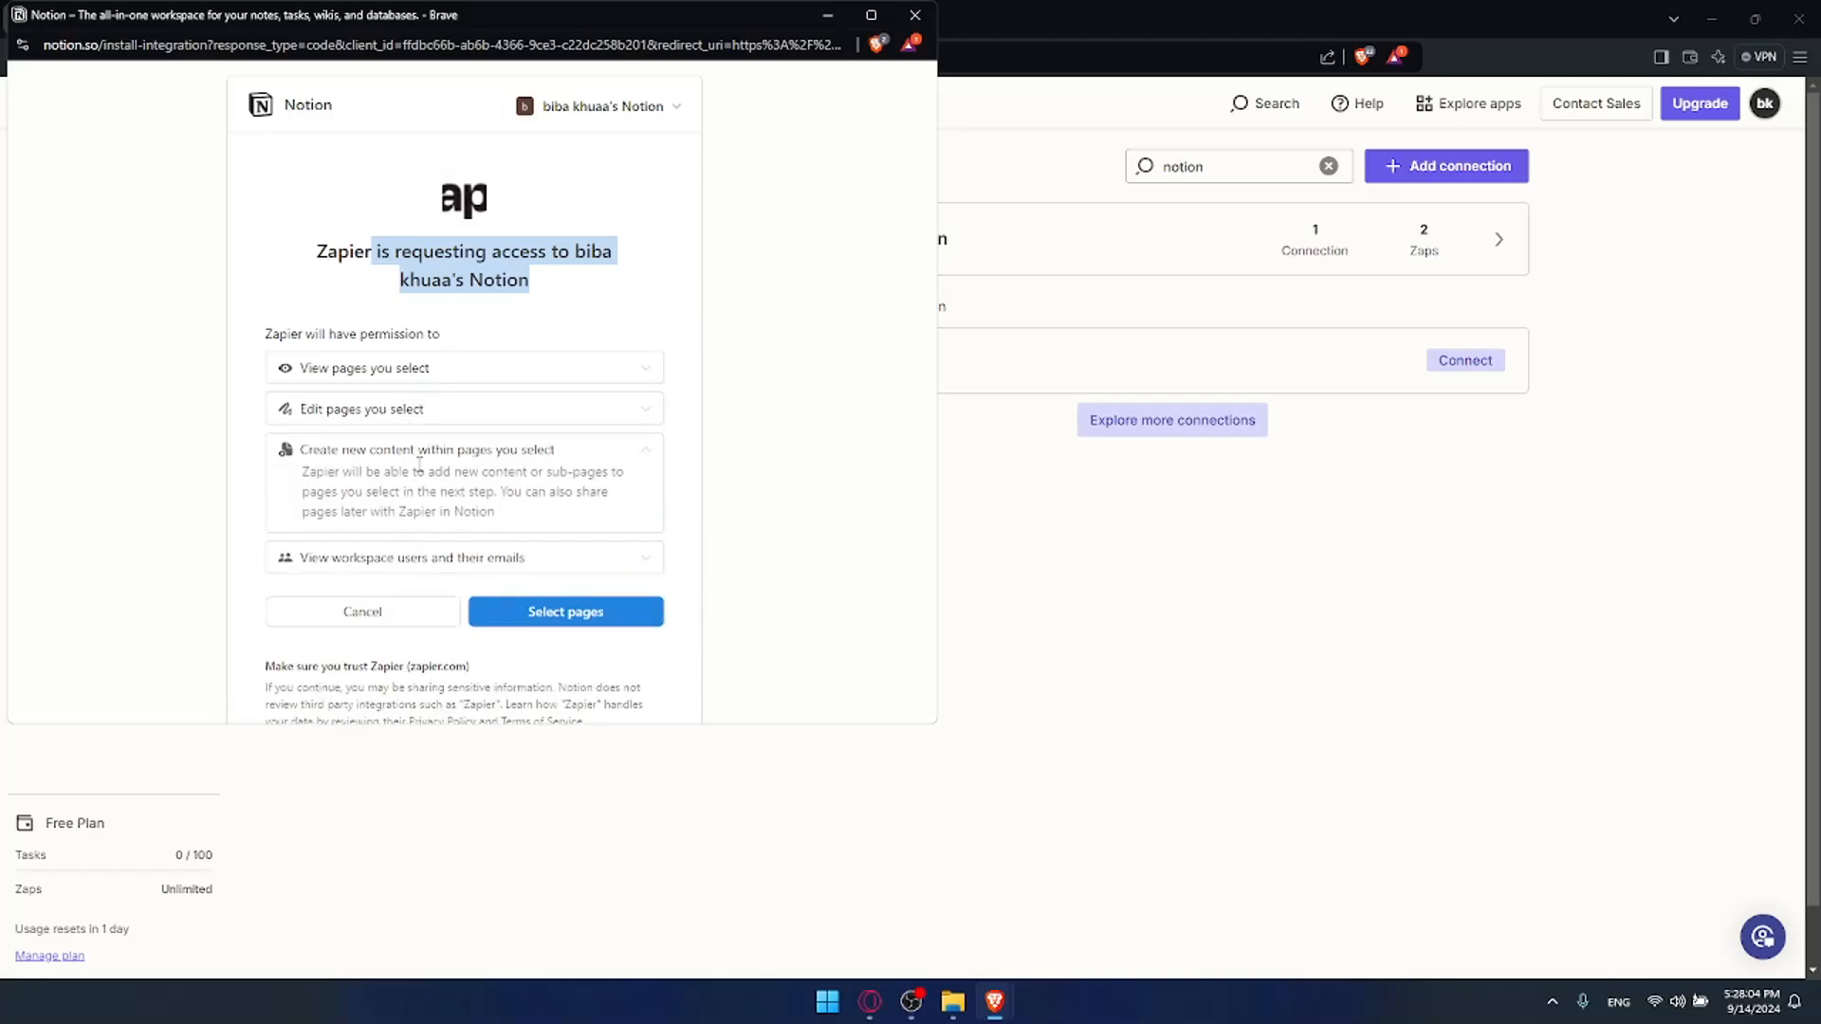
click(422, 457)
click(388, 501)
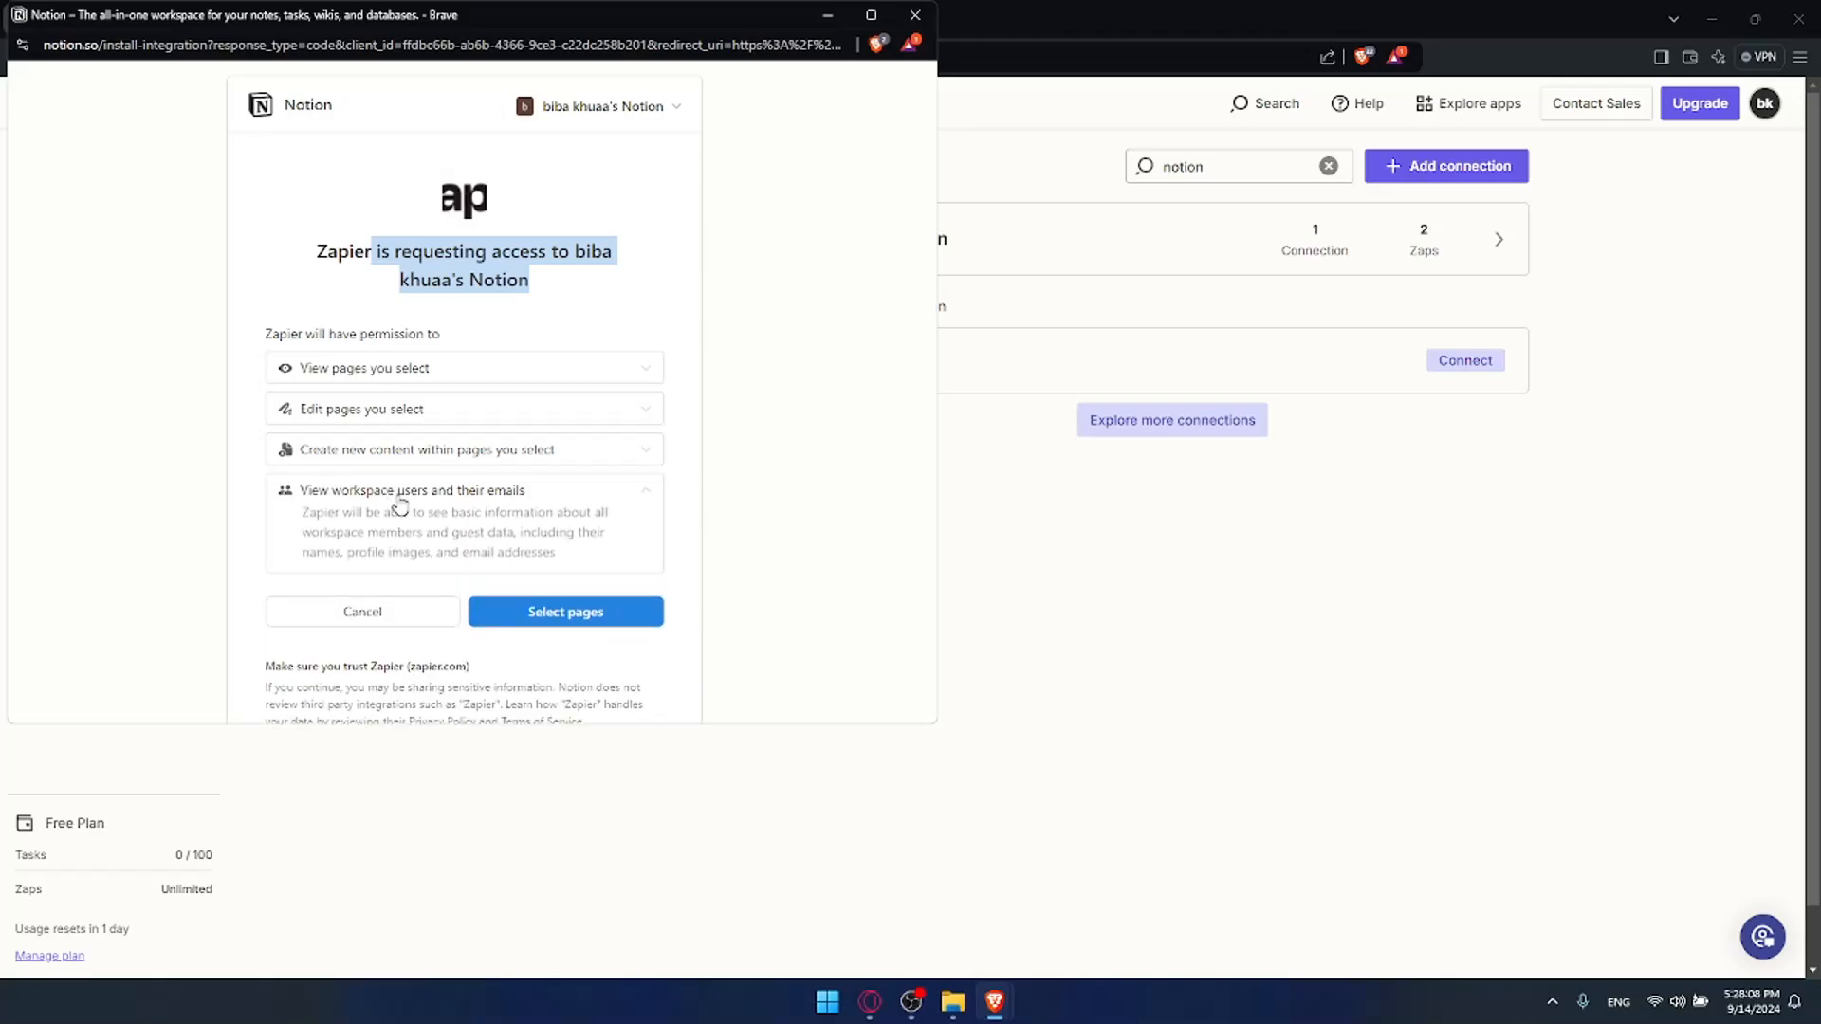
click(399, 505)
Step: Select all private Notion pages and allow Zapier to access them
click(528, 555)
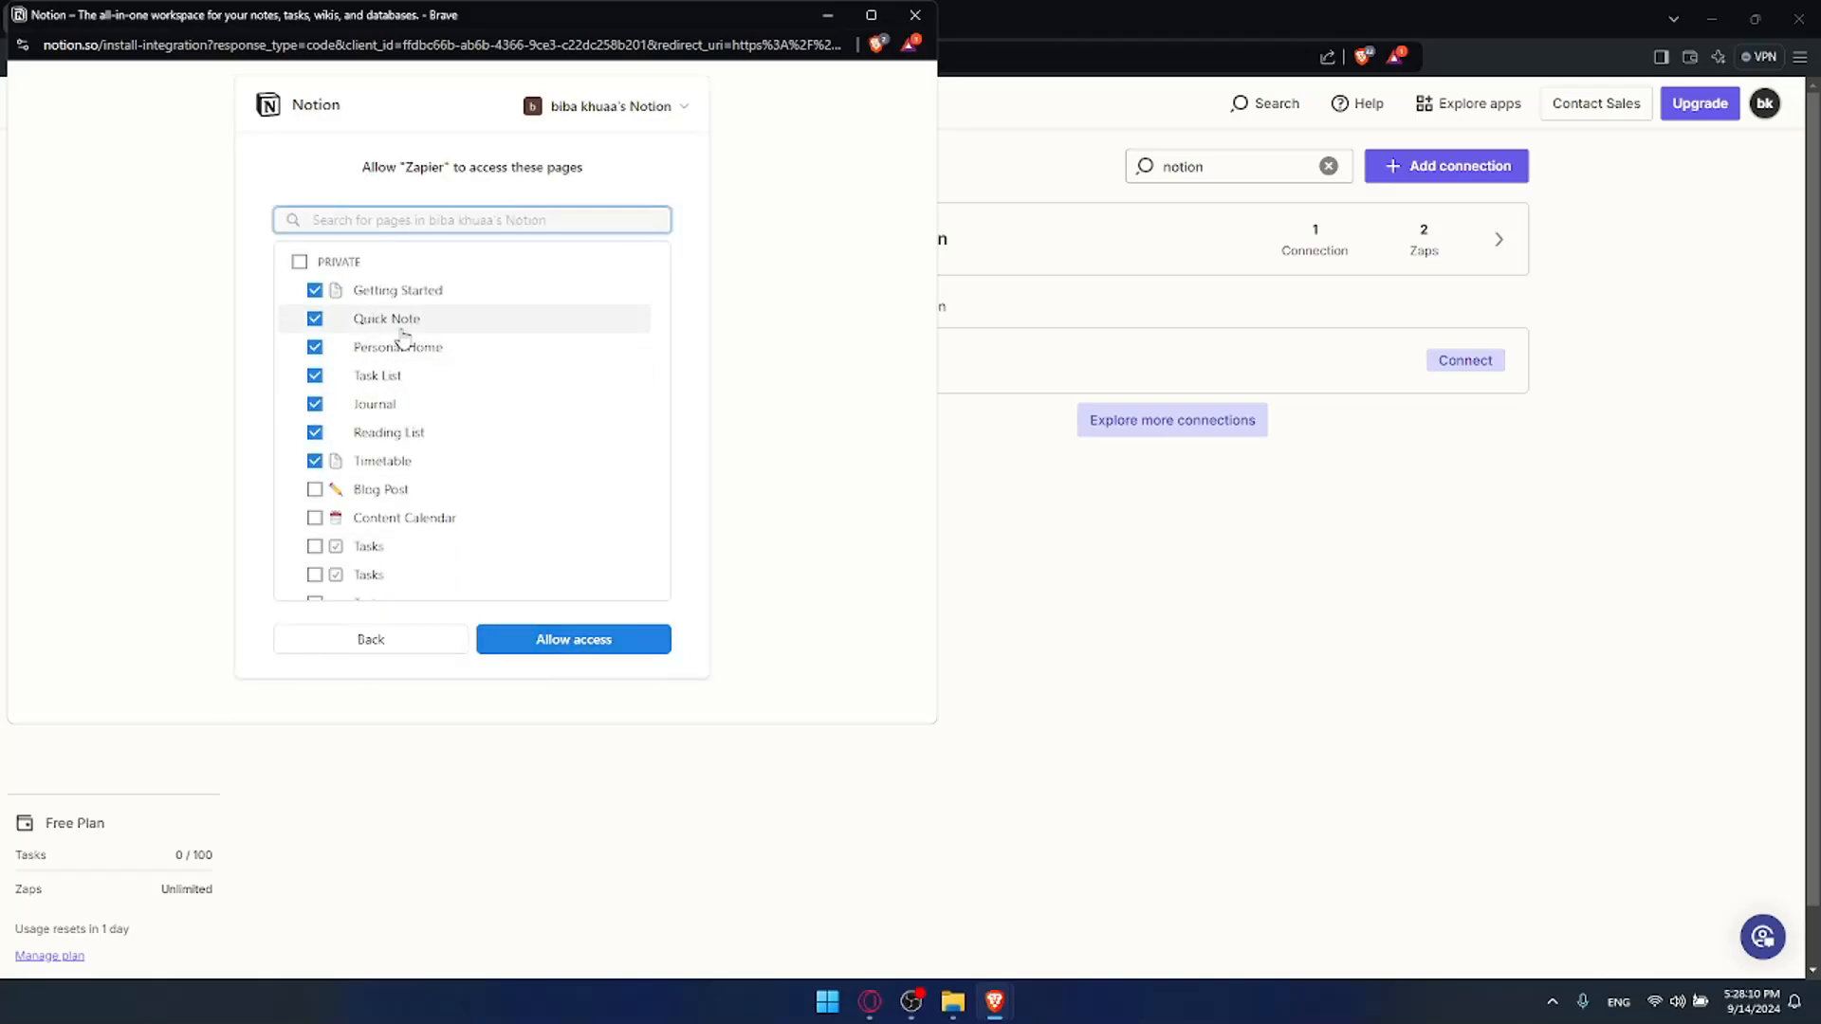
click(302, 266)
click(301, 265)
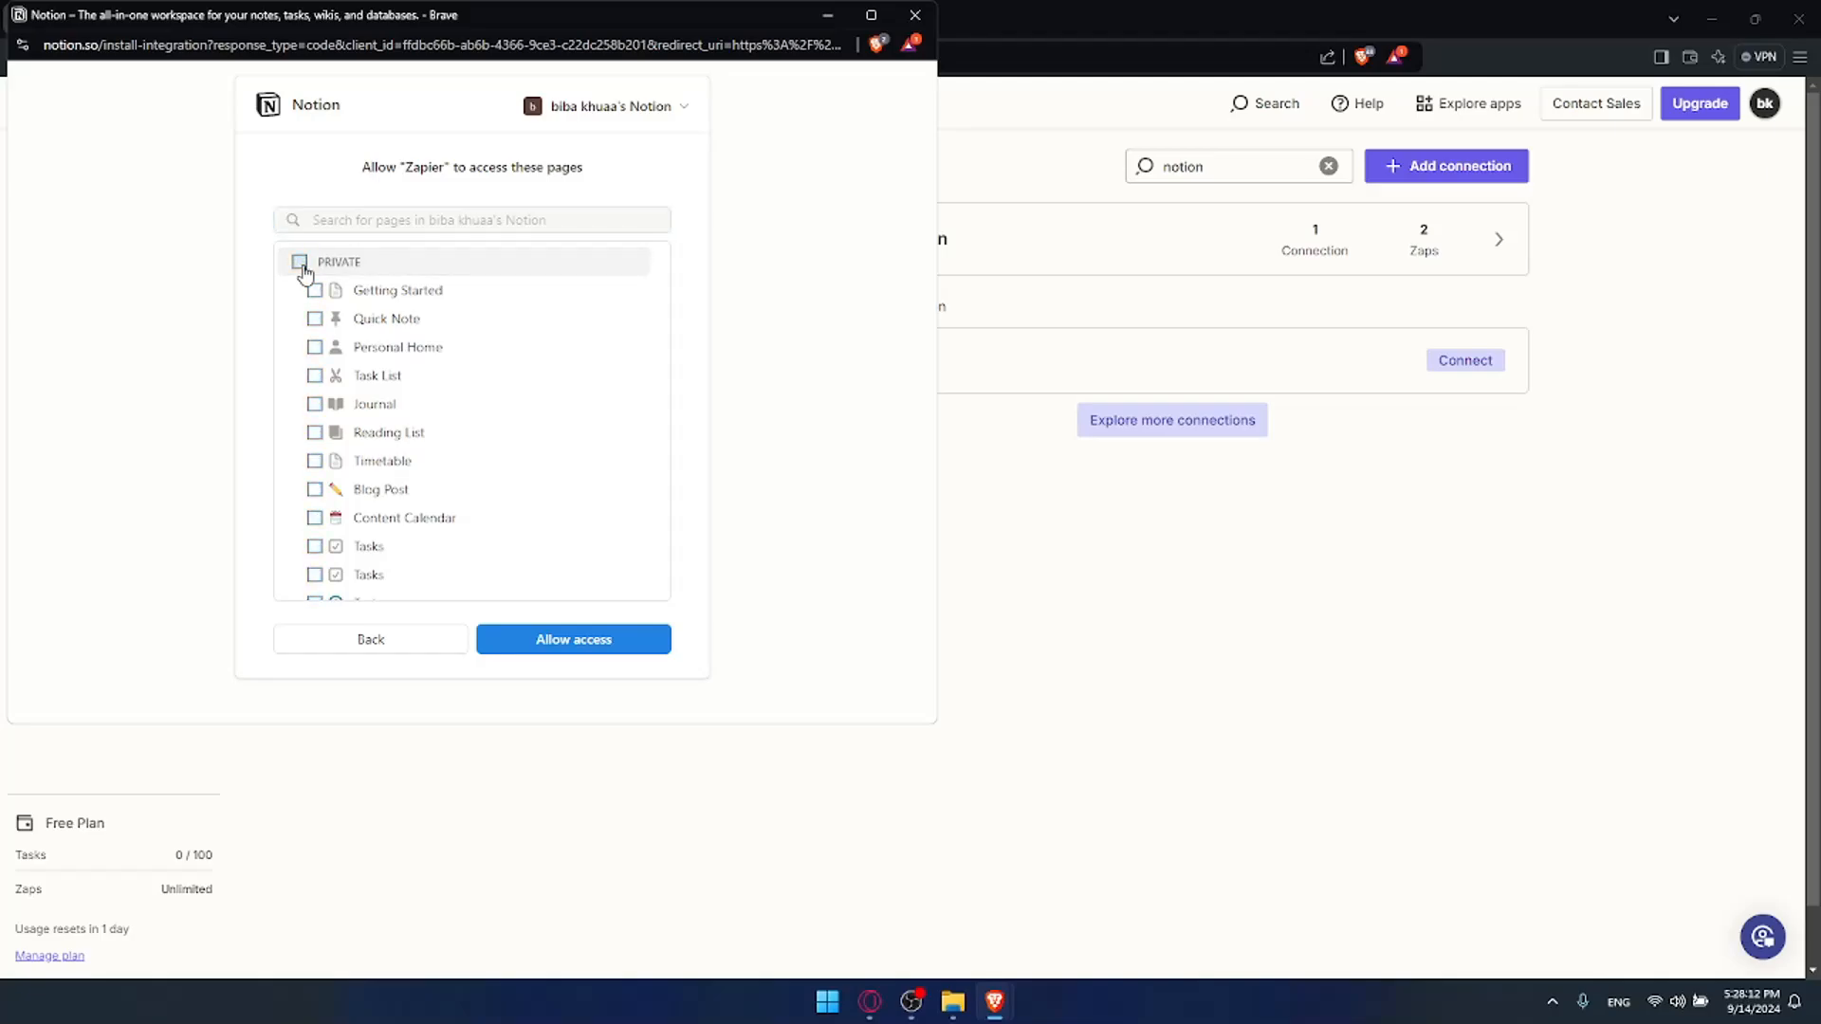
click(302, 265)
scroll(323, 294, down, 2)
scroll(398, 379, up, 2)
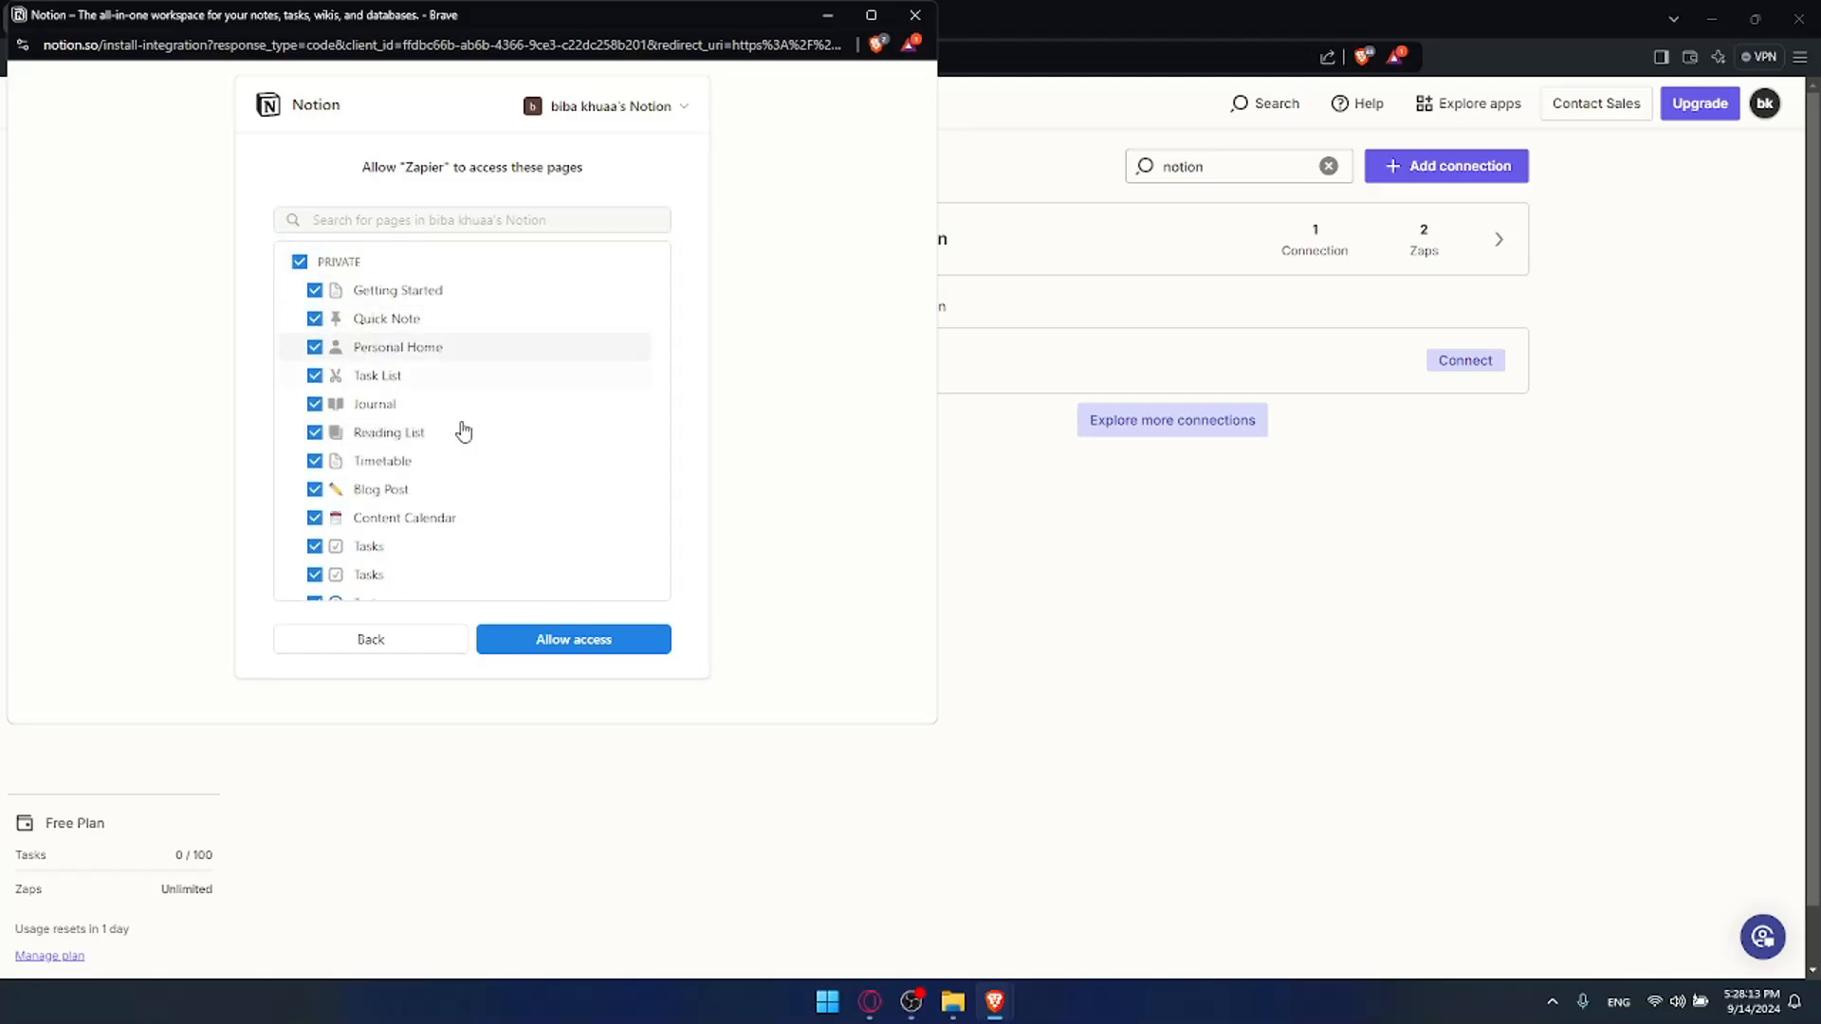
click(616, 643)
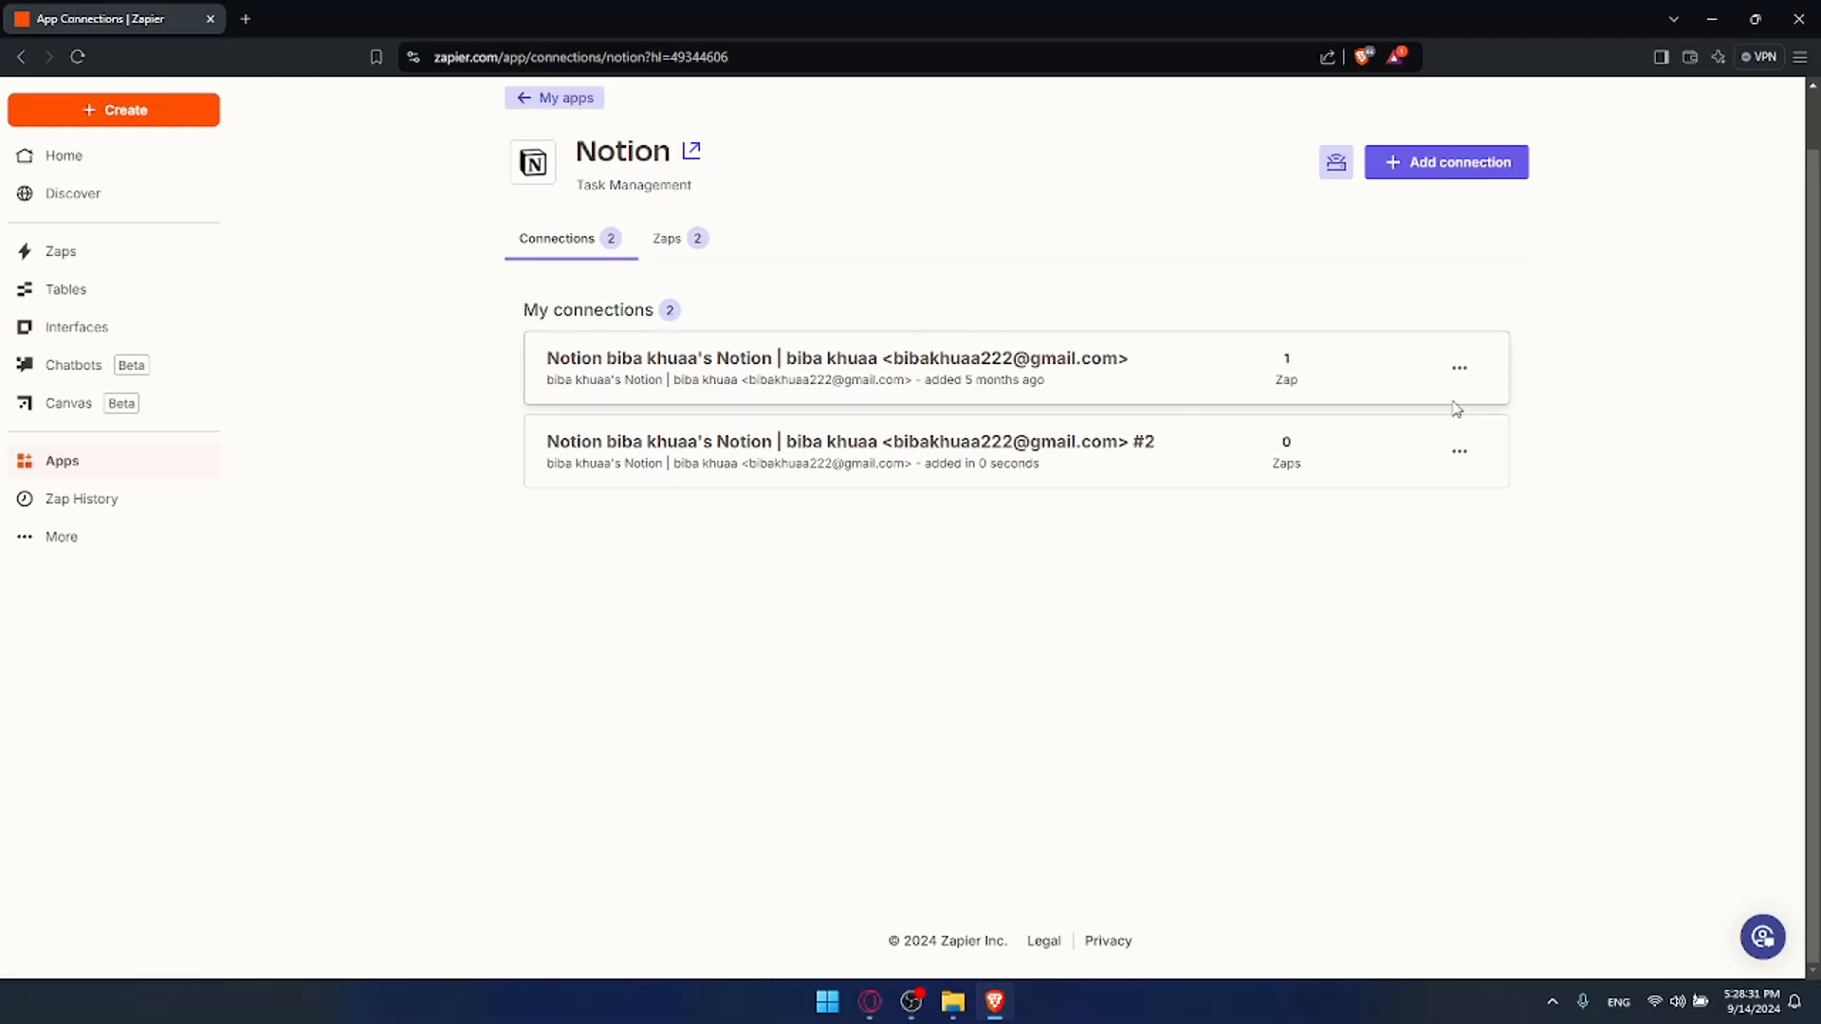
Step: Delete the newly added duplicate Notion connection, marked #2
click(1458, 452)
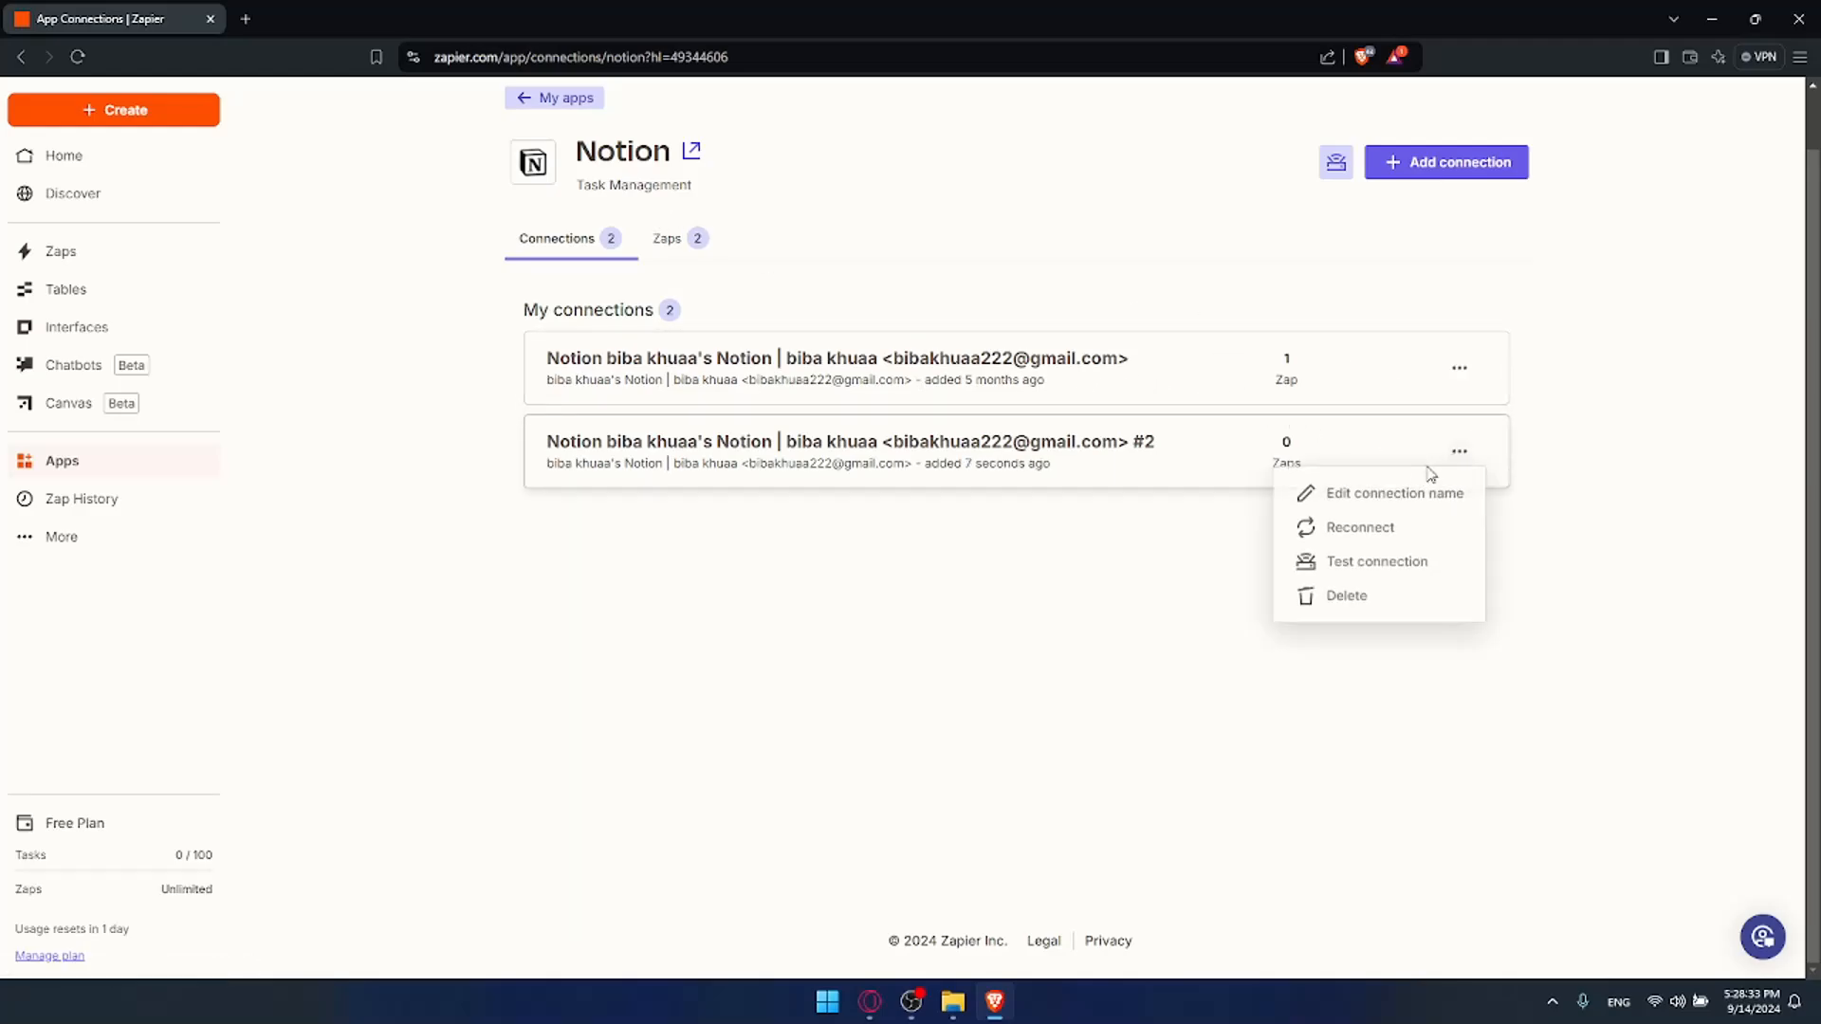
click(1353, 598)
click(1214, 592)
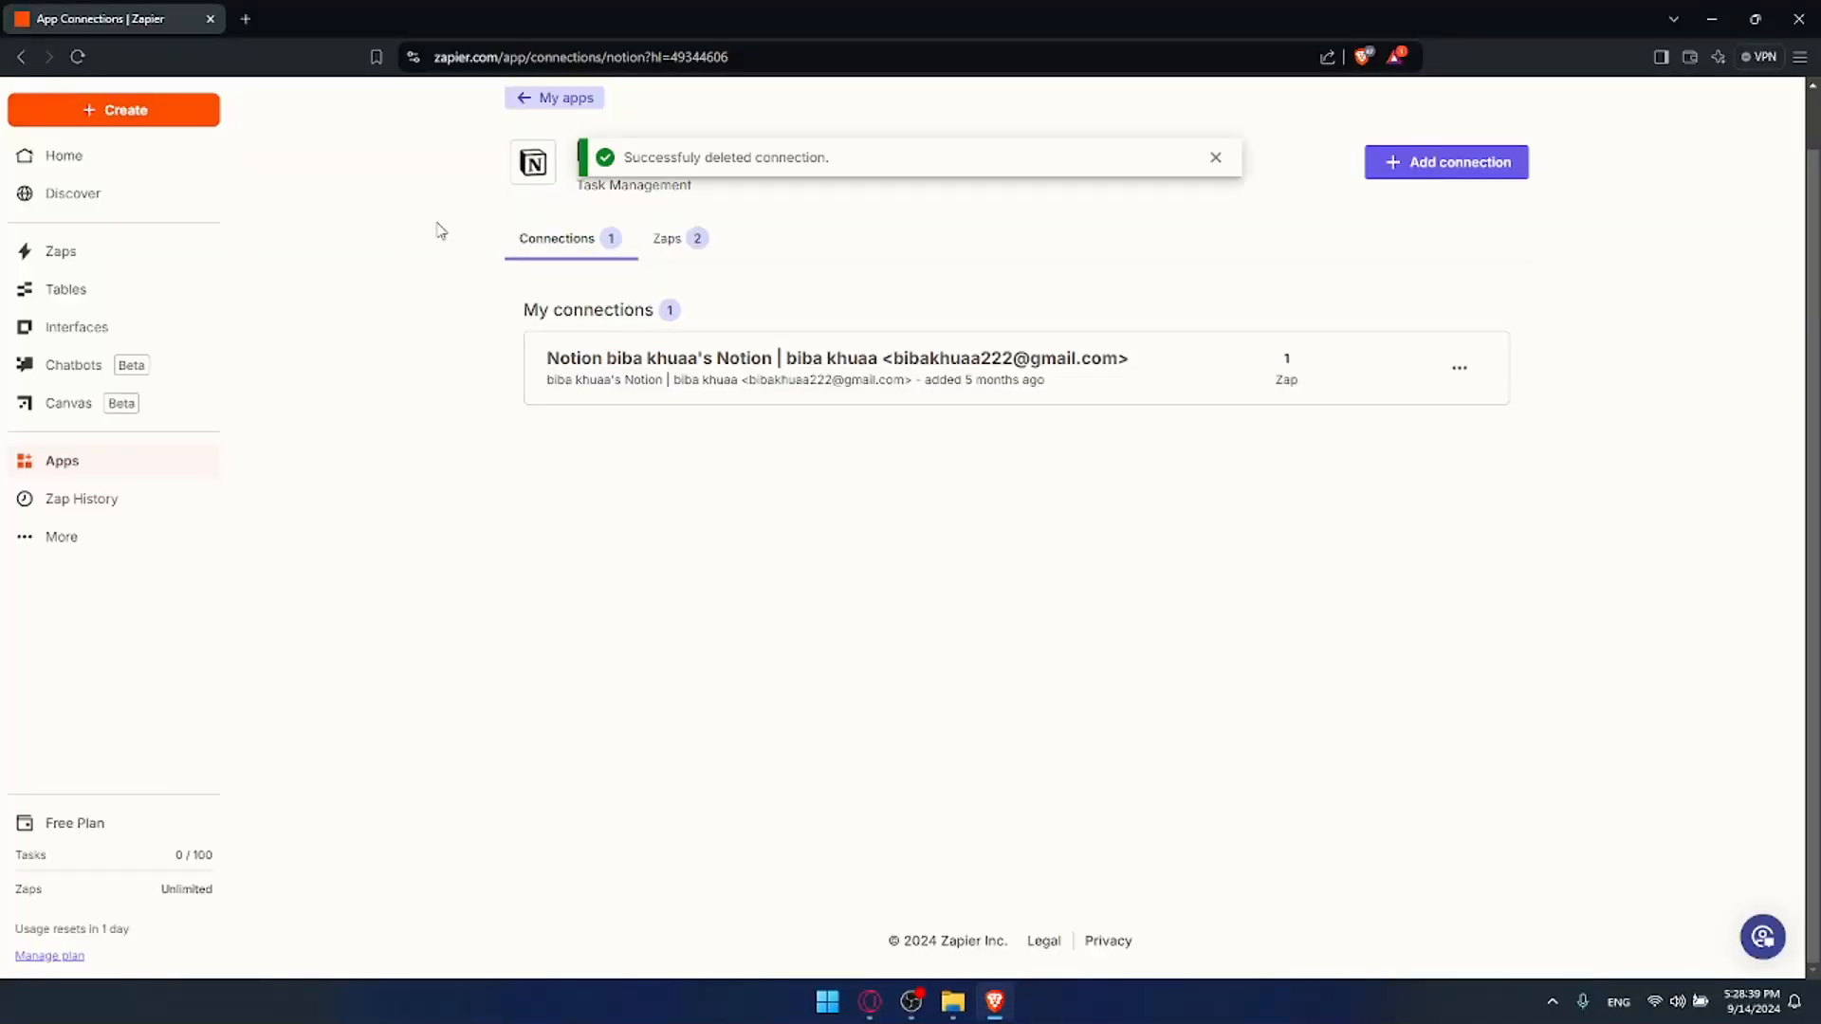
Step: Create a new Zap and send Copilot the request "i want to automate something with notion to test it out"
click(142, 118)
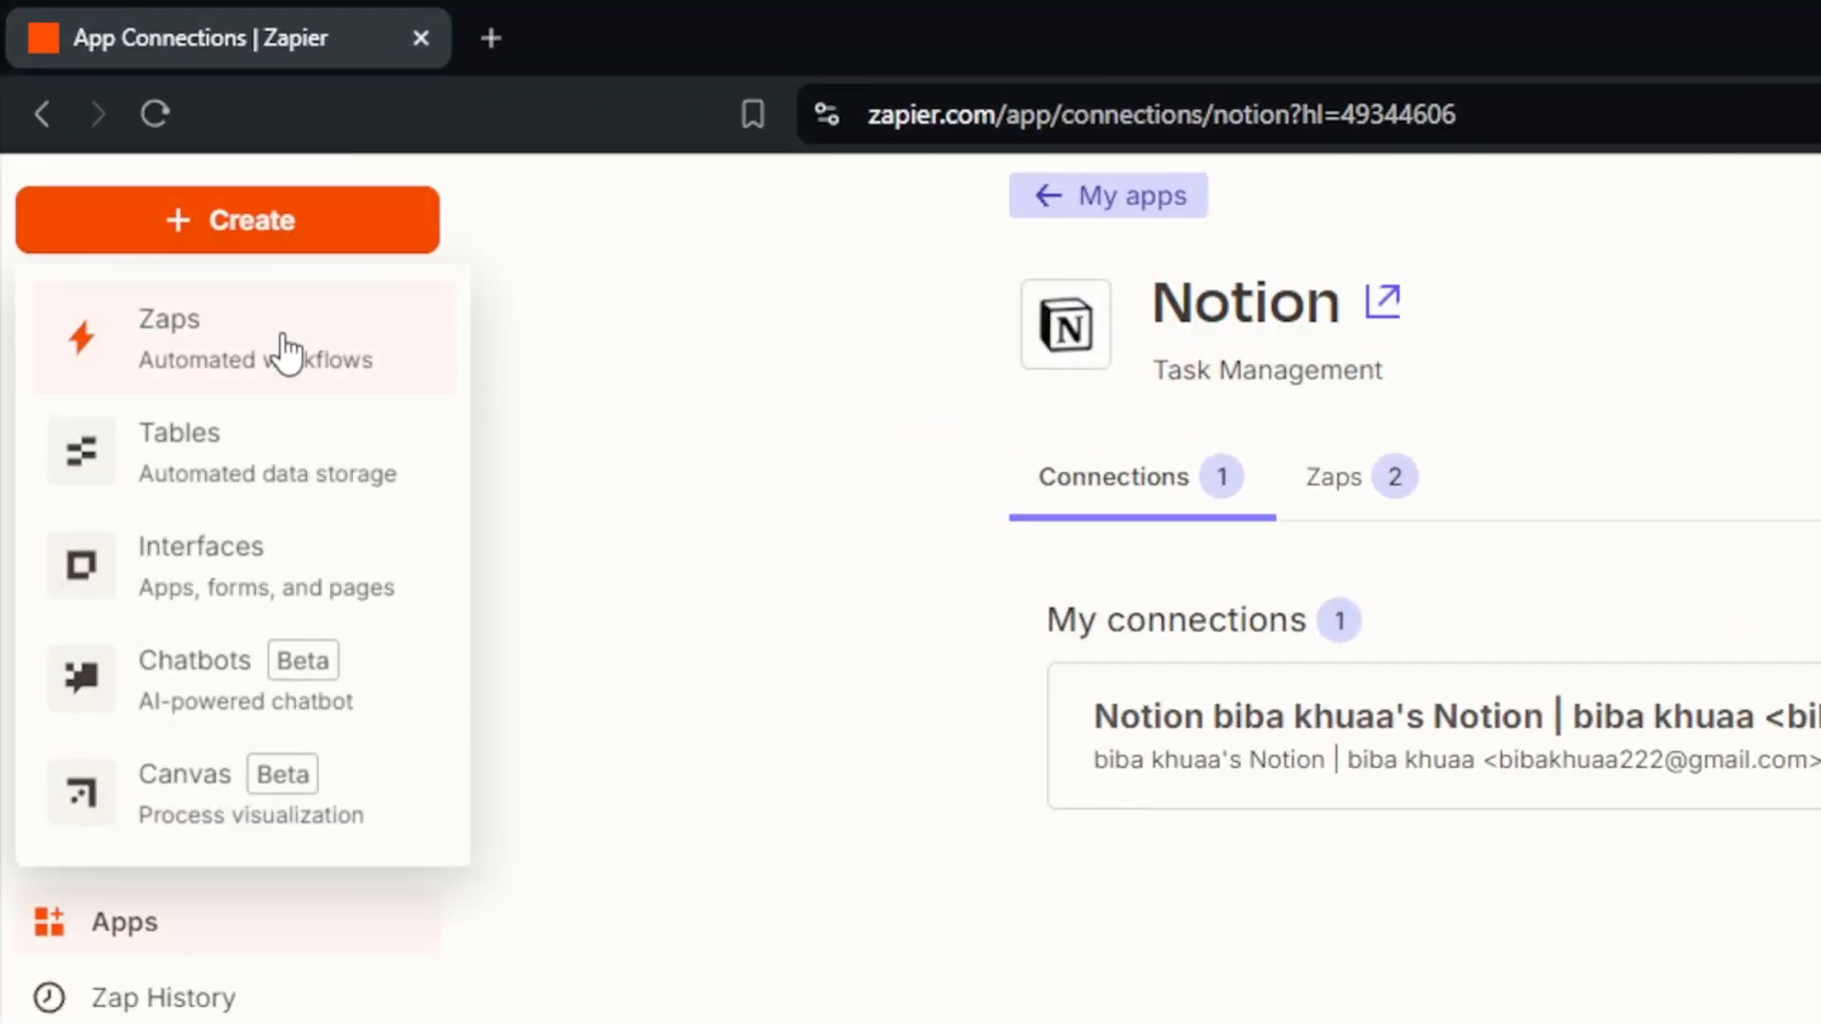
click(284, 349)
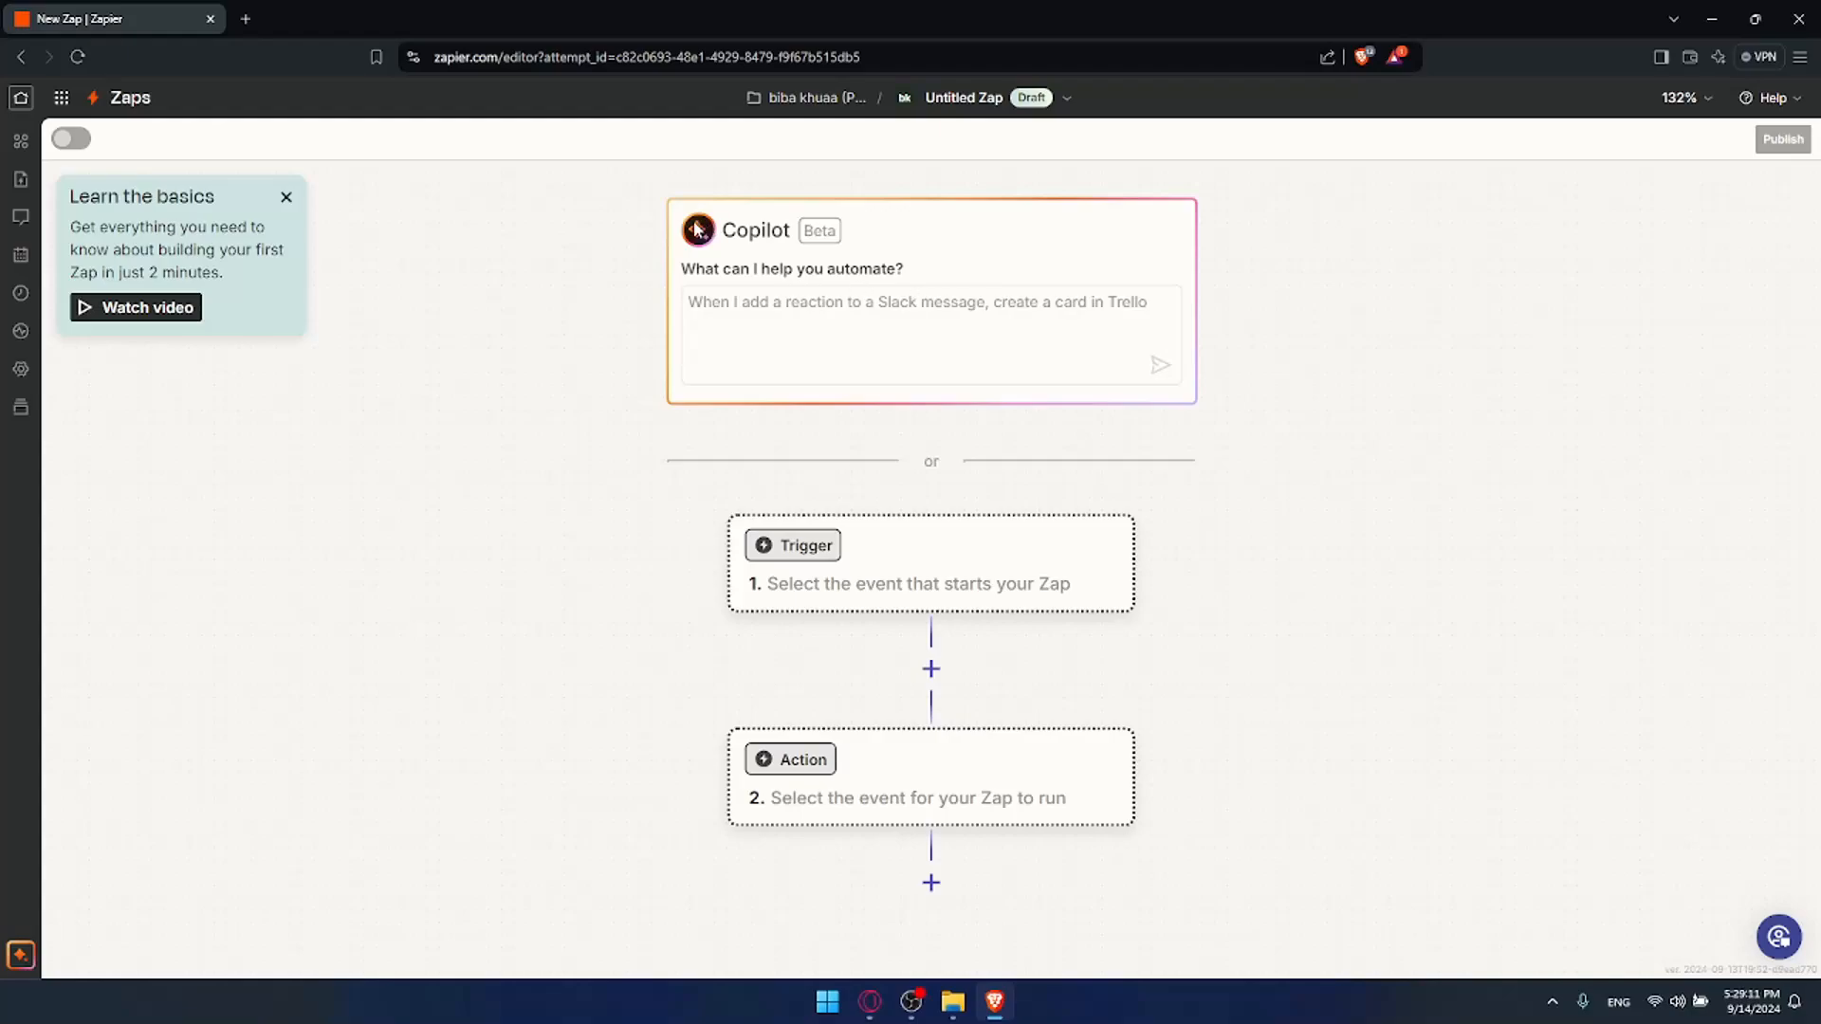
click(809, 329)
text(i want to)
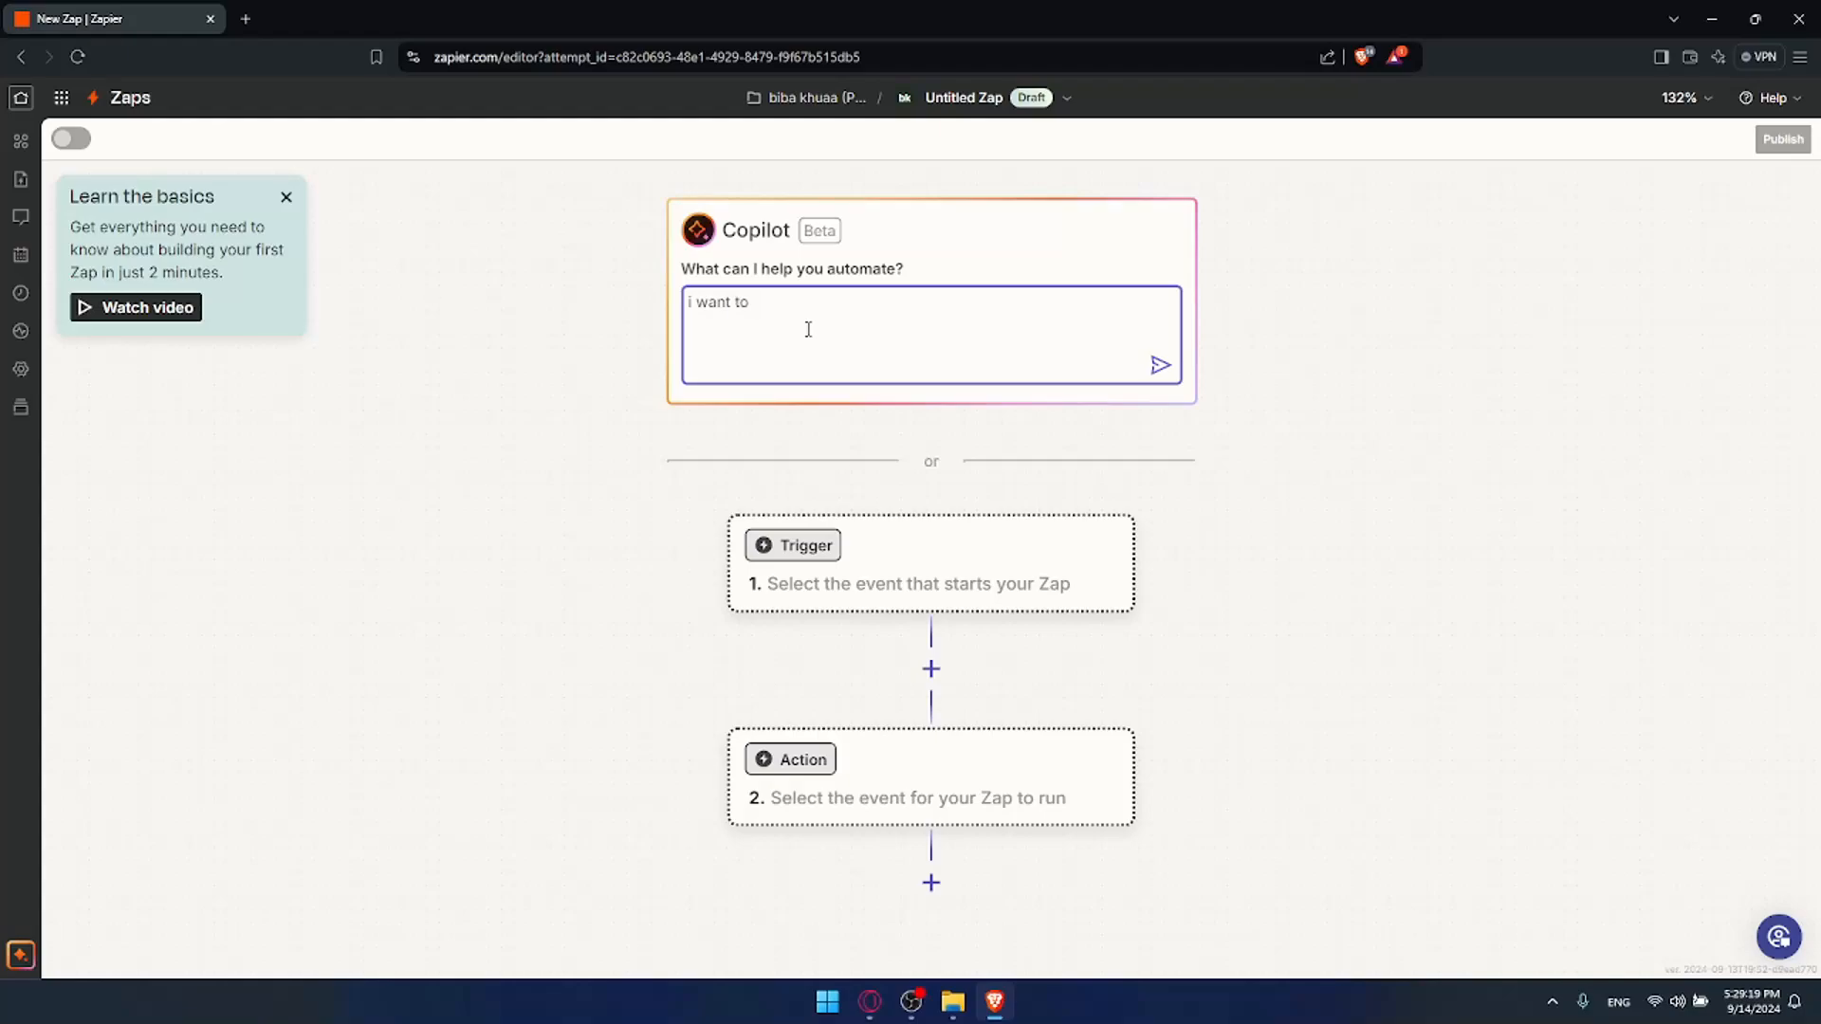
text(automate something wit)
text(h notion to test)
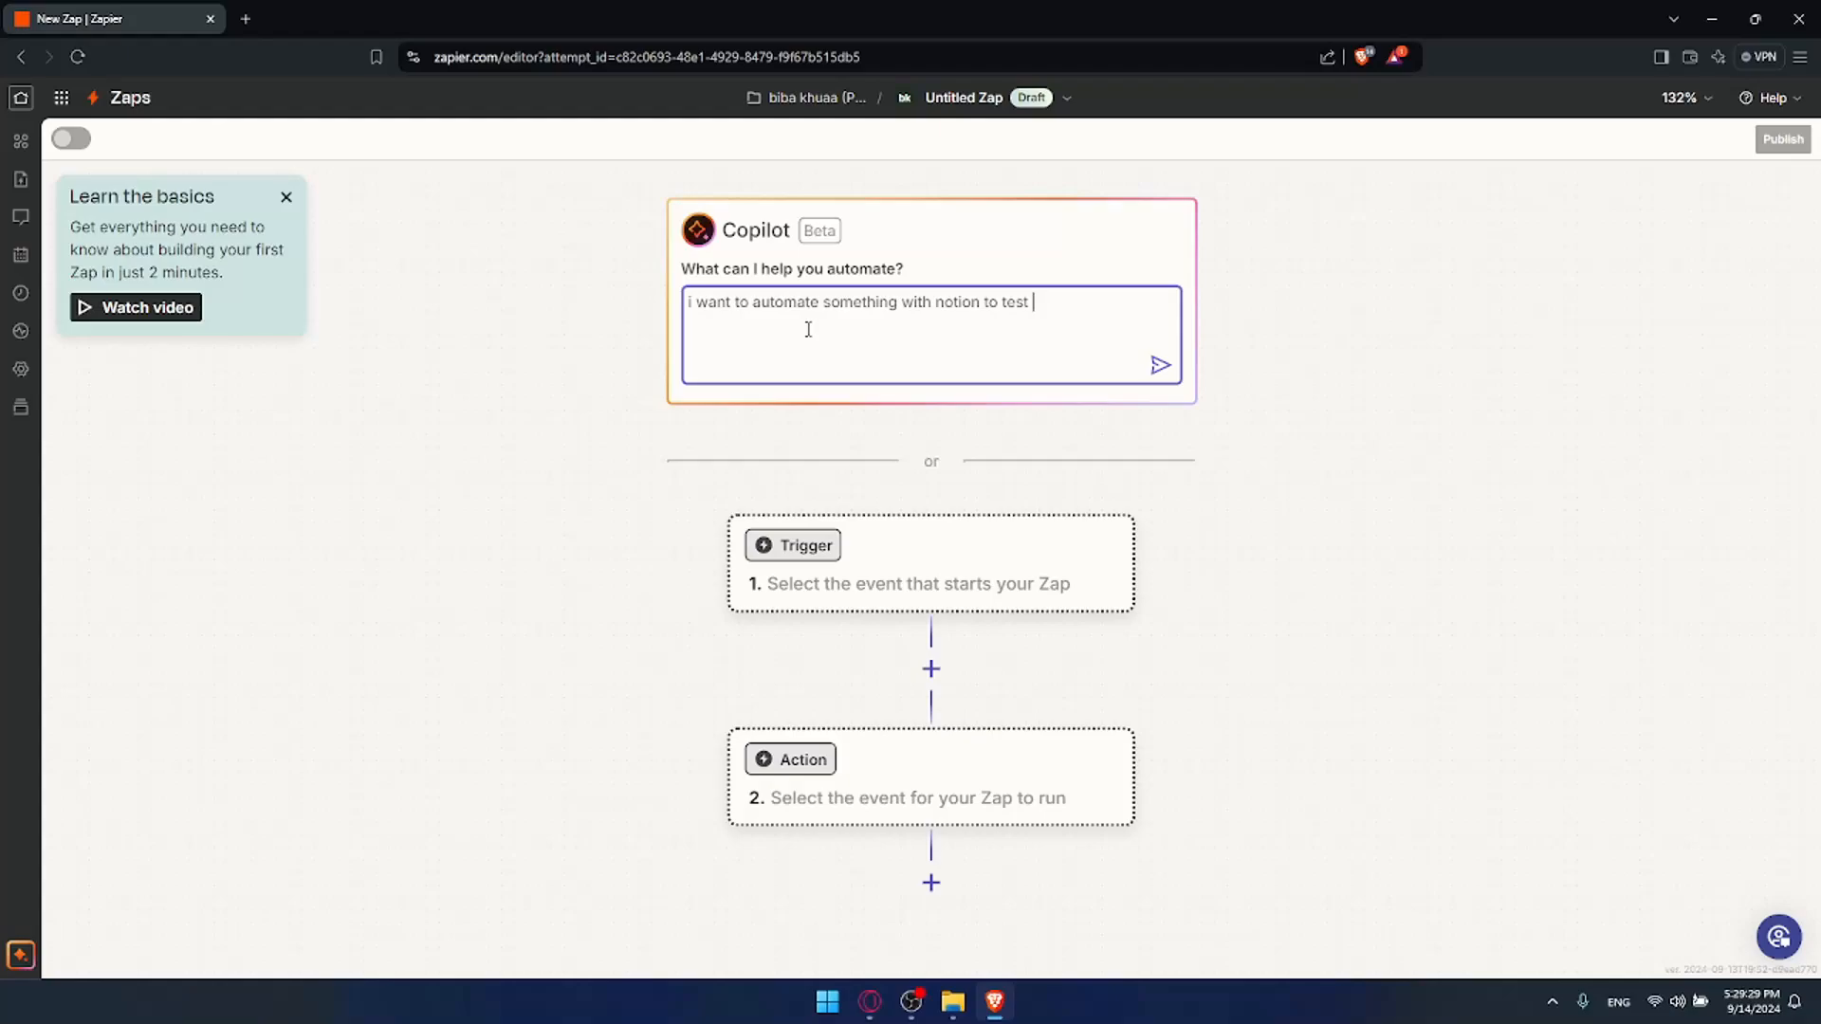
text( it out)
key(Return)
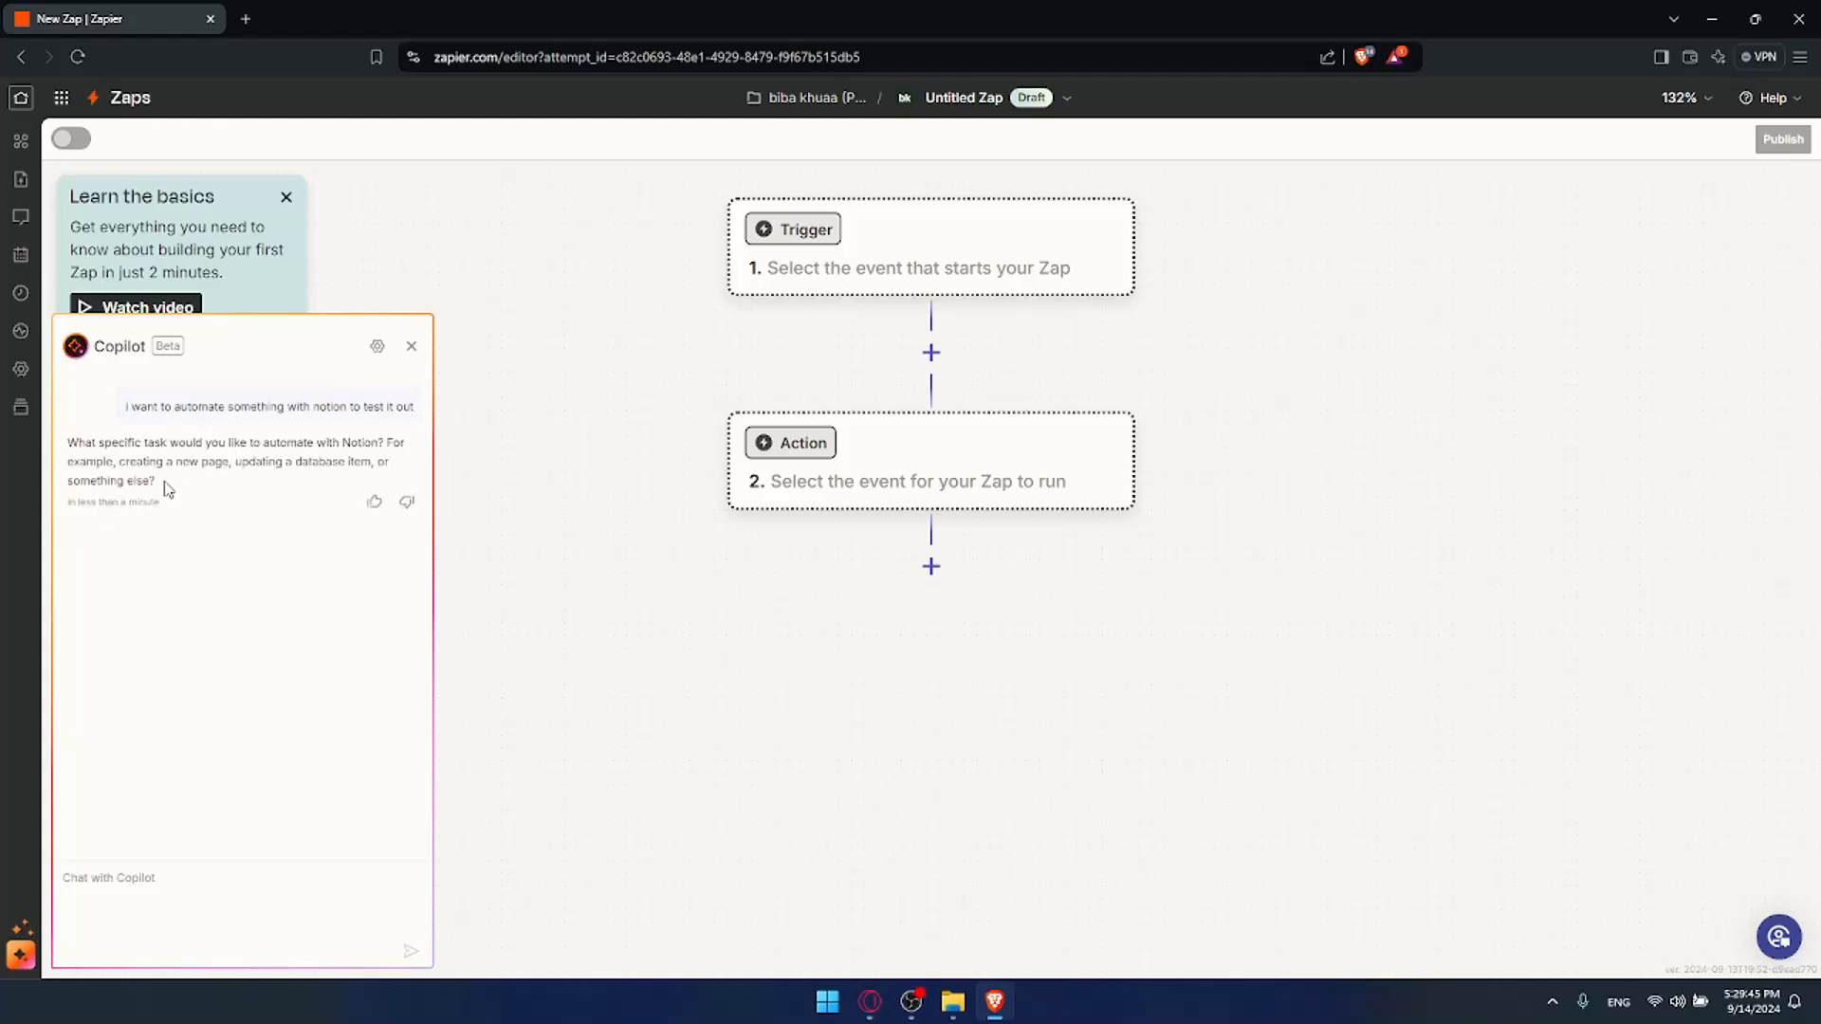
Step: Reply to Copilot "i dont have a specefic thing just do a random app" and add all its suggested steps to the Zap
click(238, 877)
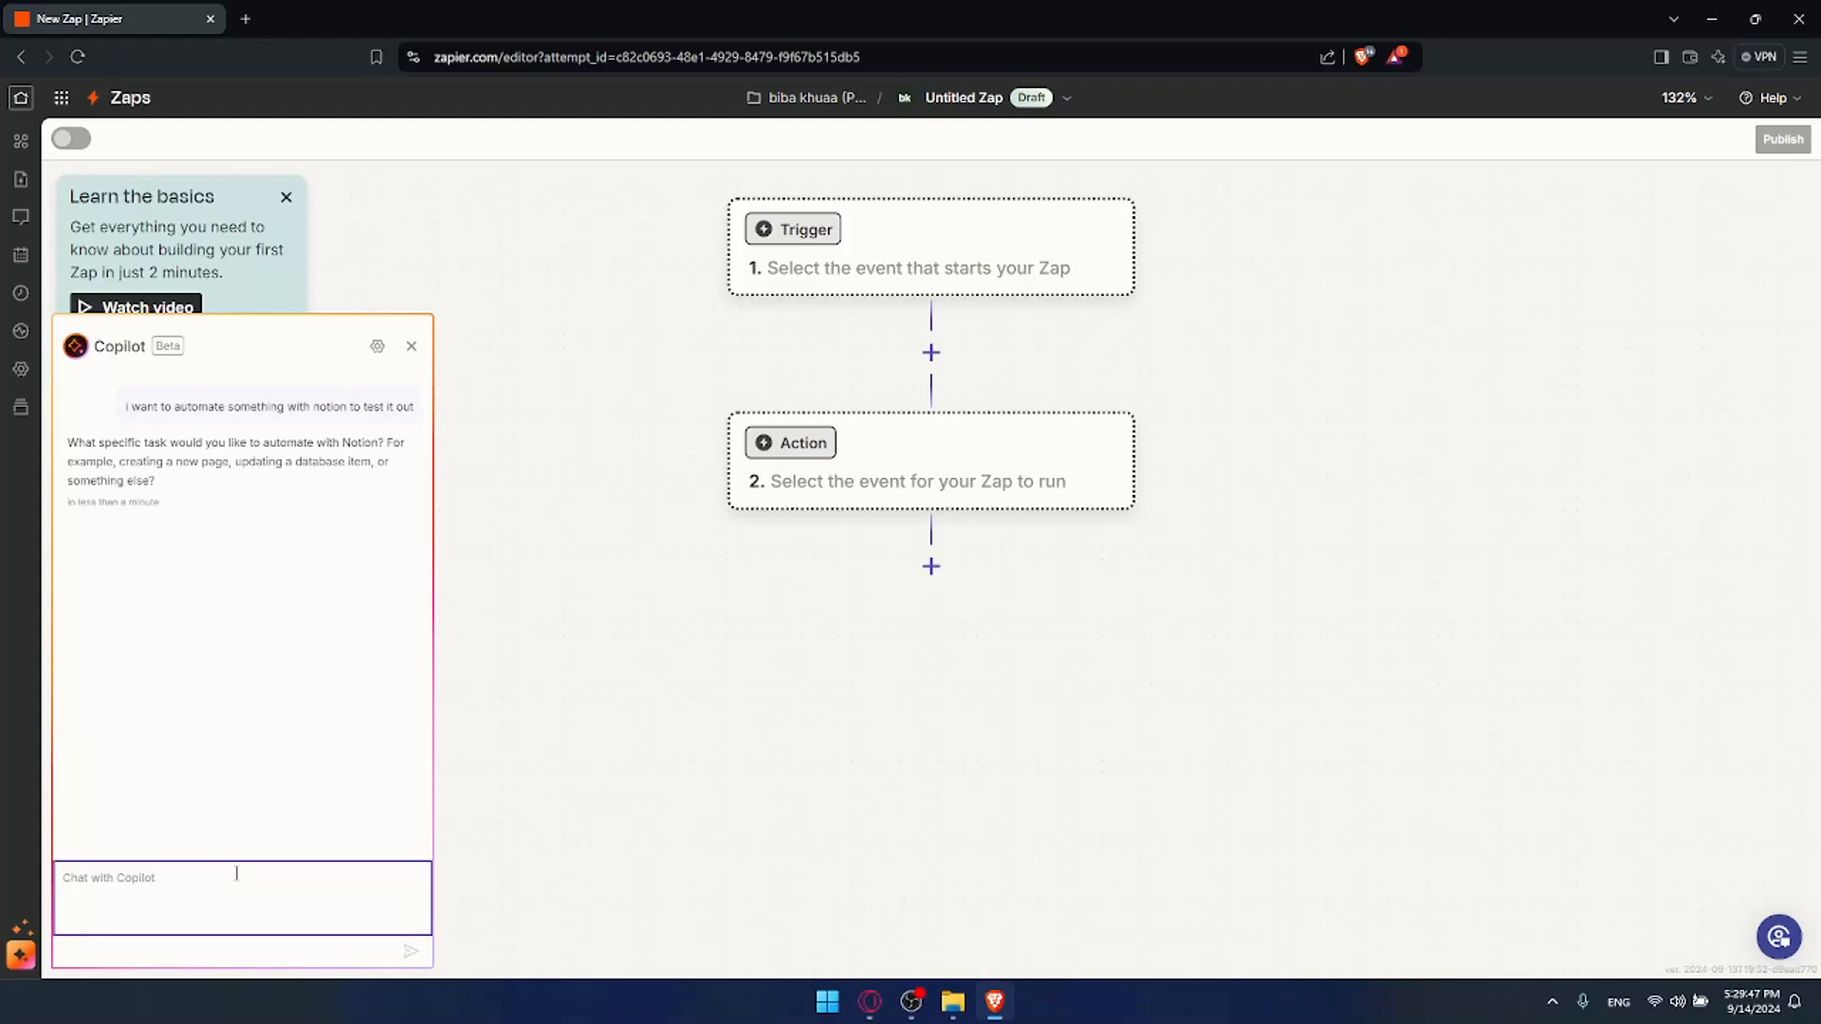
text(i dont have a specefic thing just do a random app)
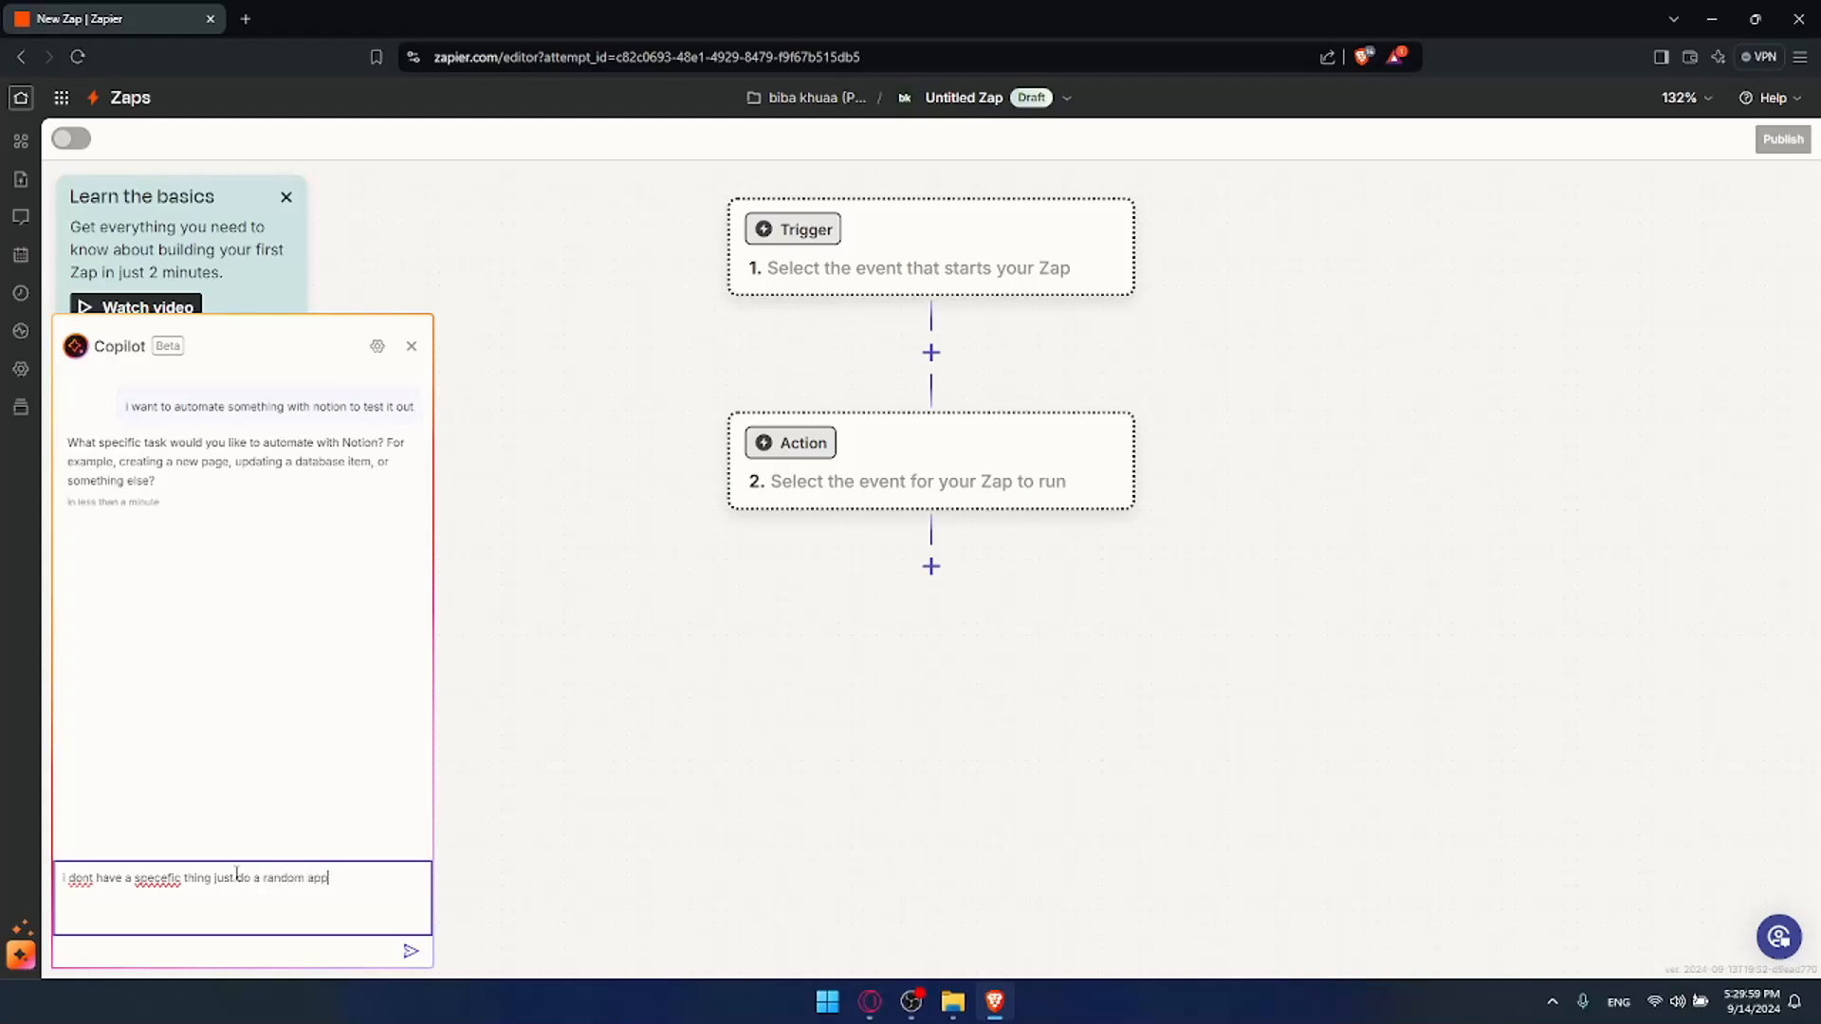
key(Return)
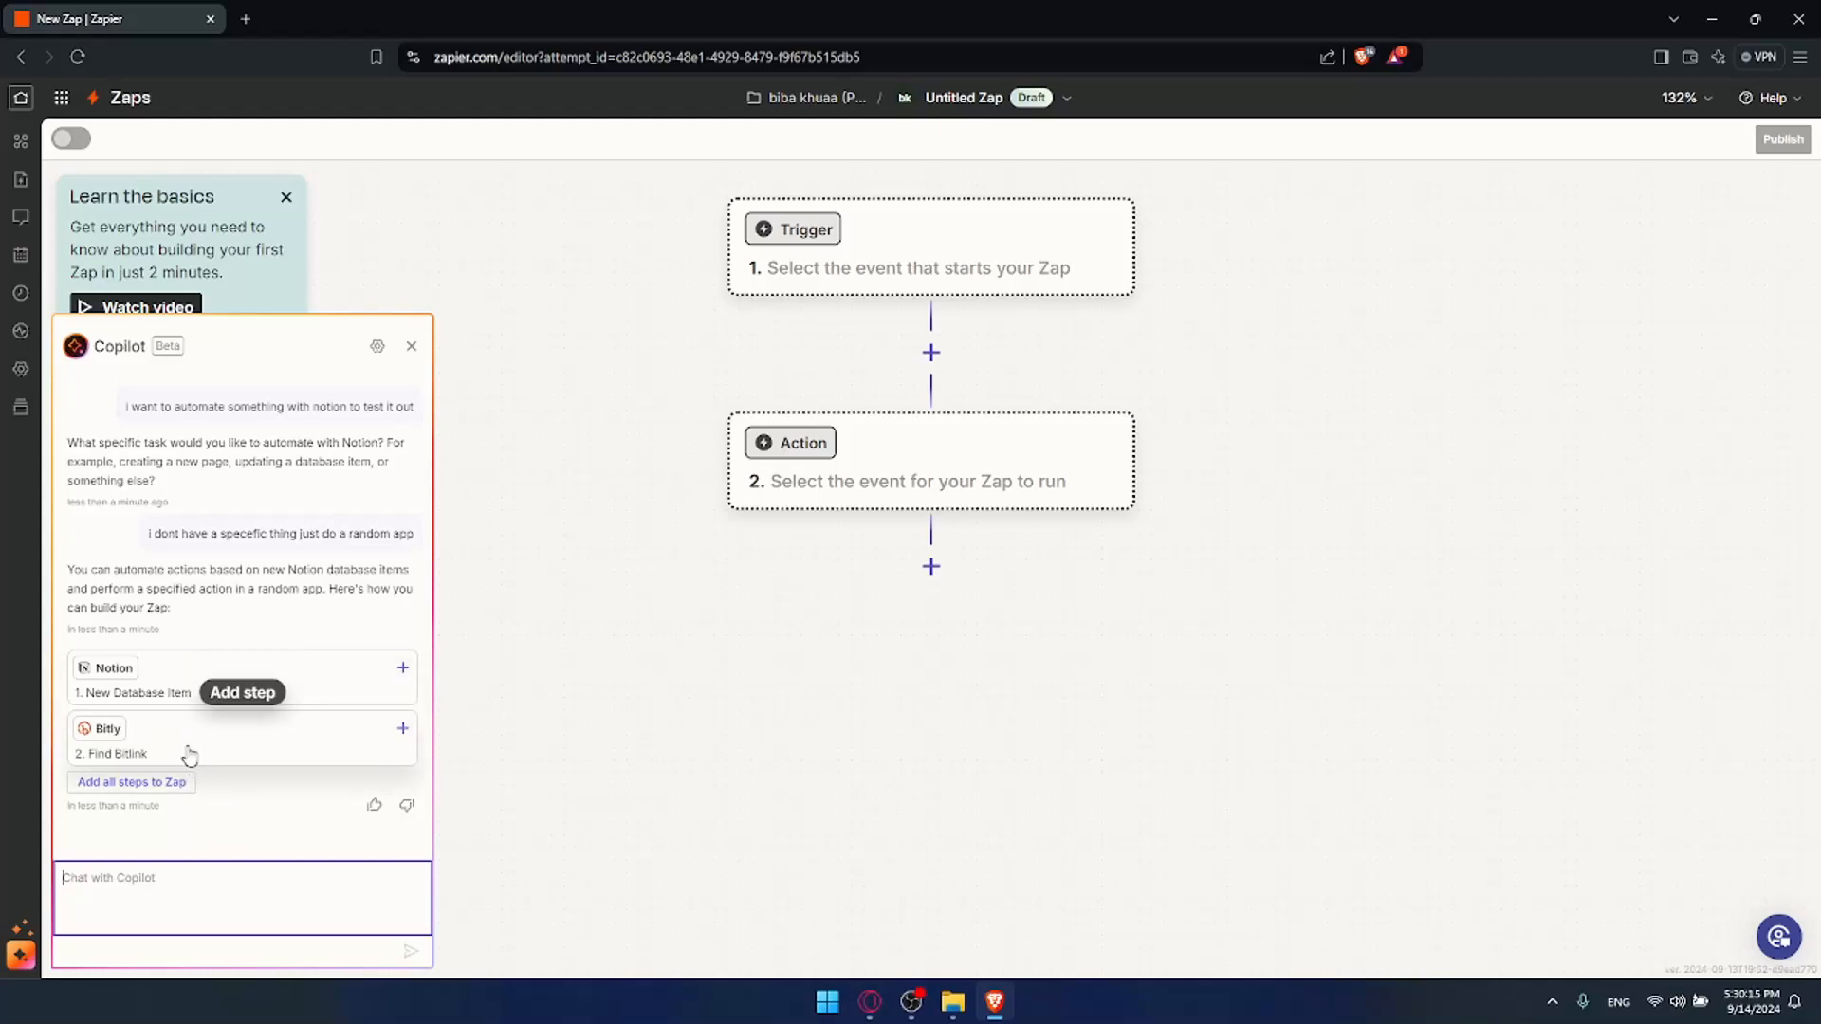
click(133, 784)
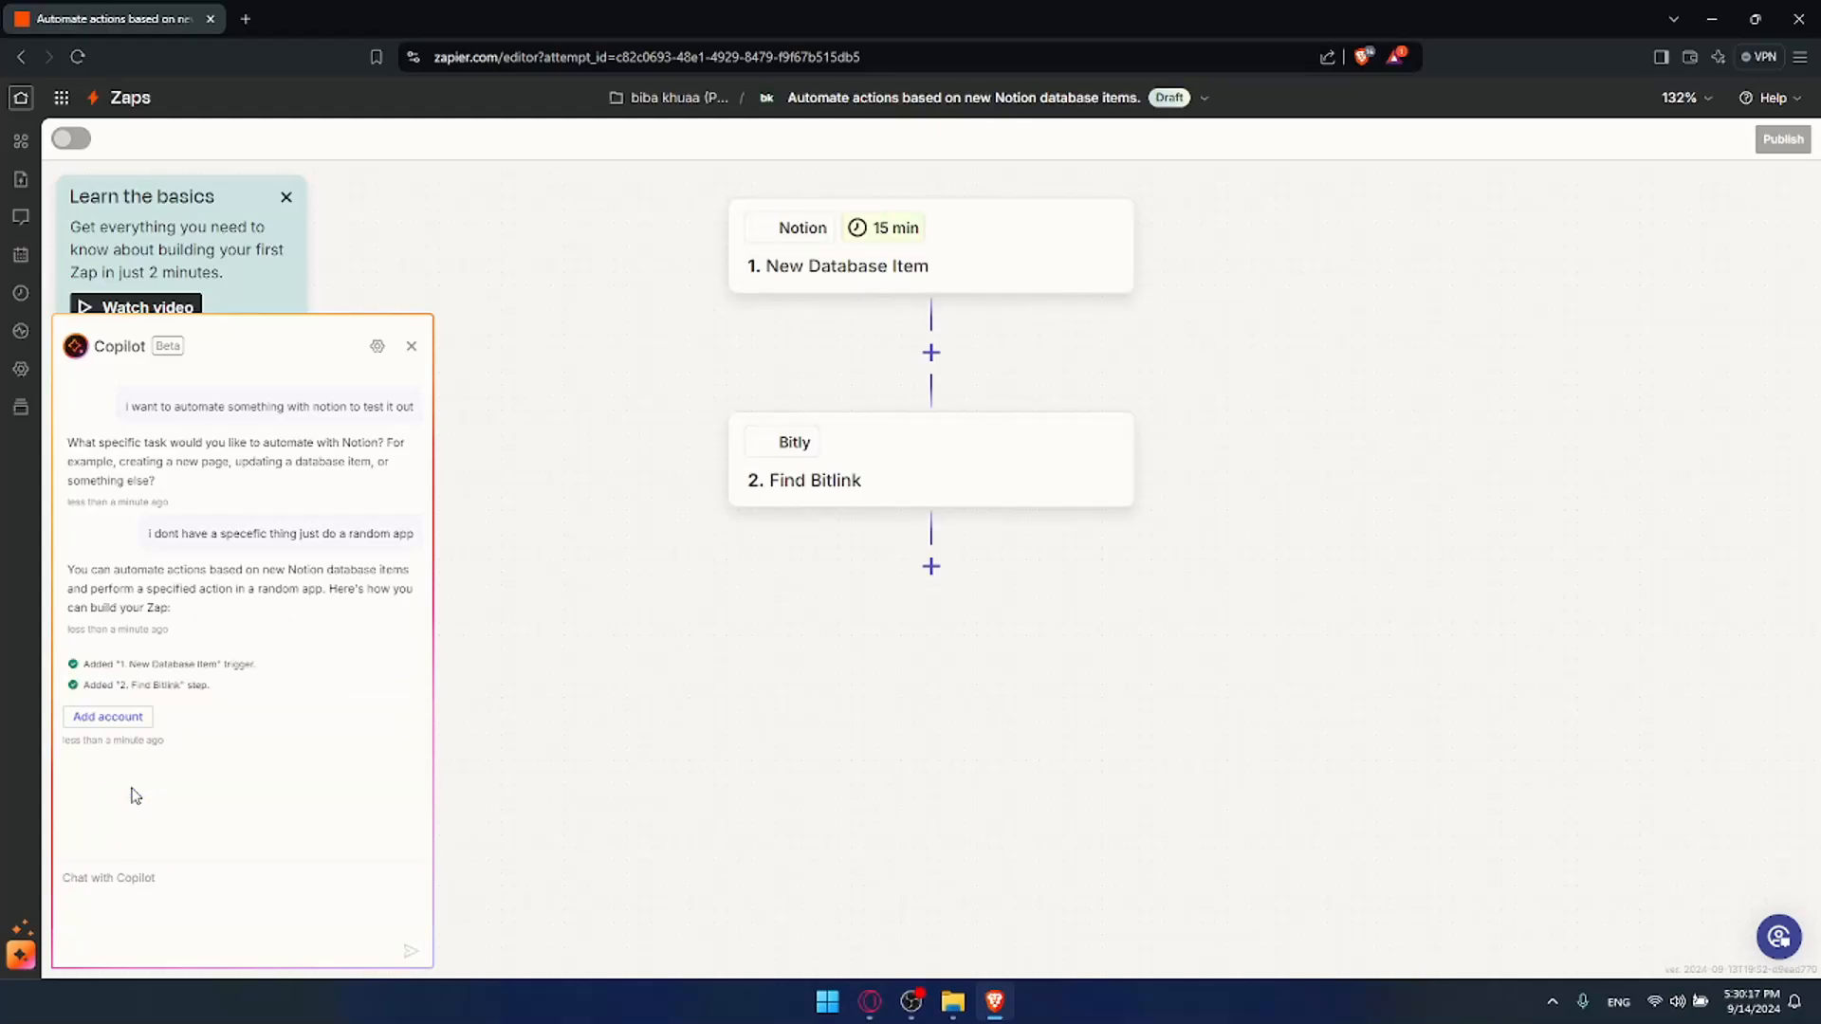
Step: Set the database of the Notion New Database Item trigger to Tasks and test the trigger
click(894, 262)
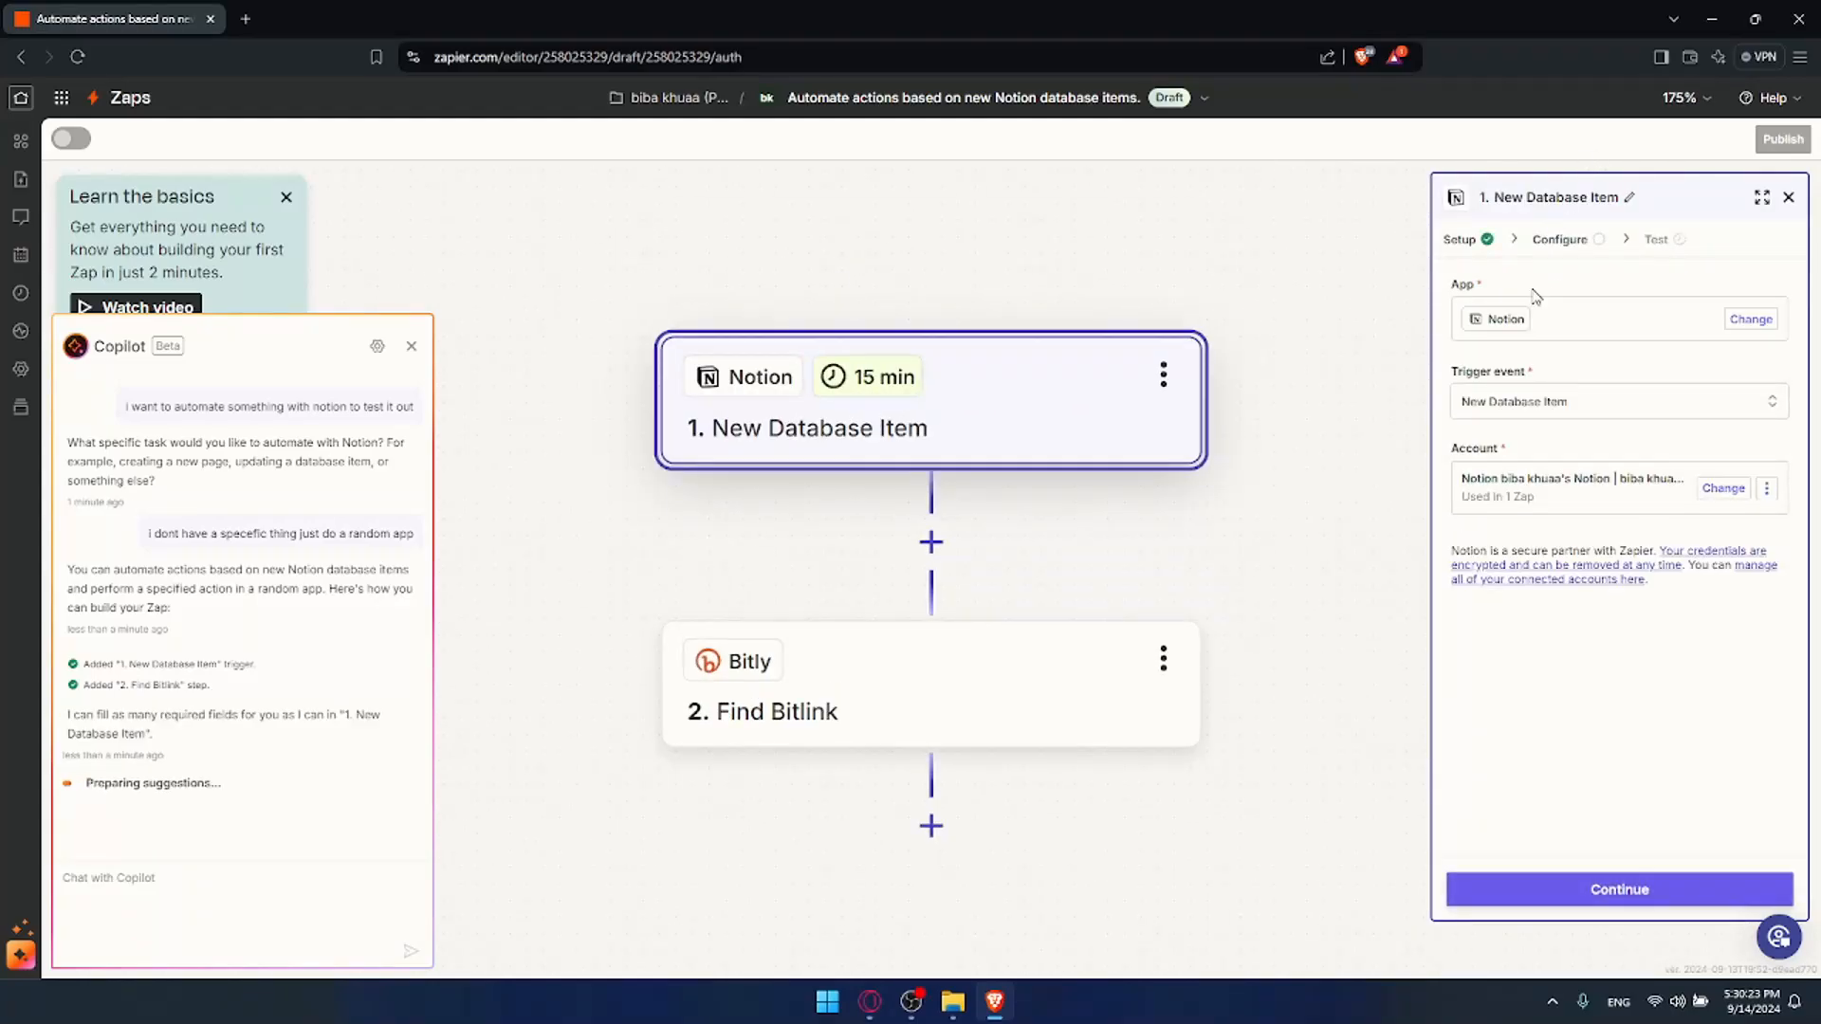
click(1458, 245)
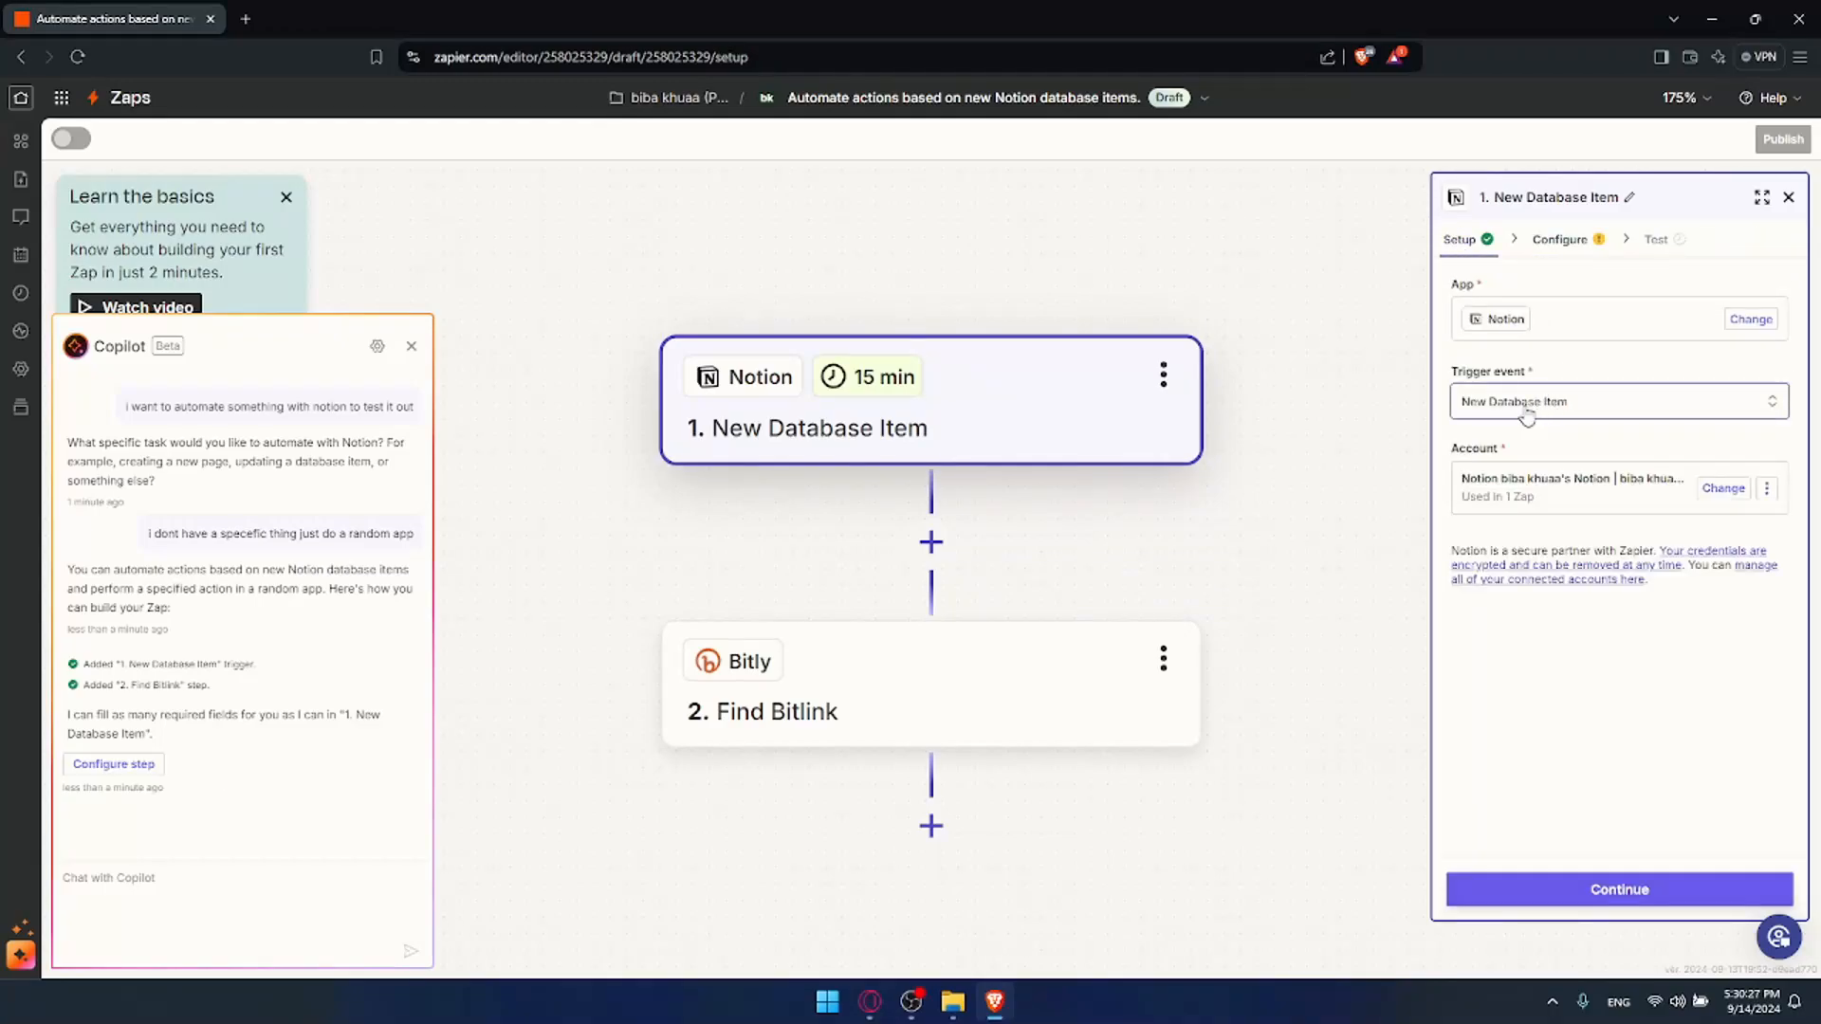
click(1556, 396)
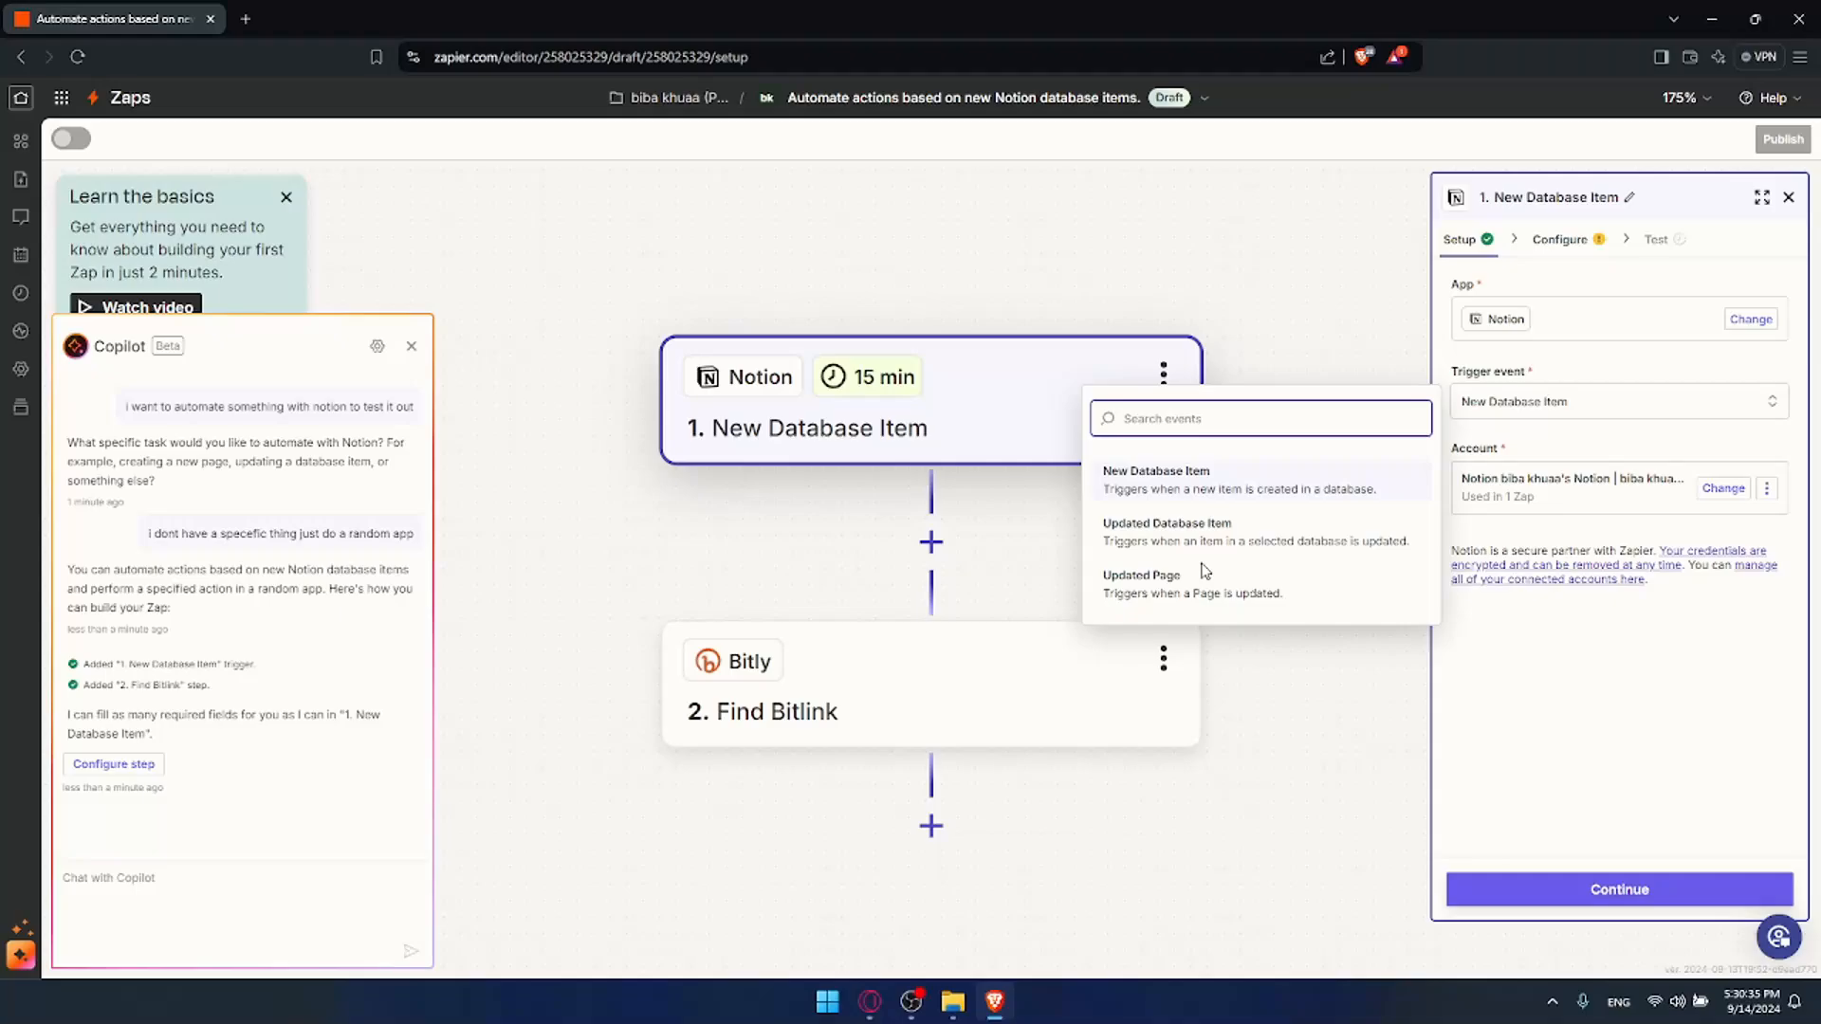
click(1580, 243)
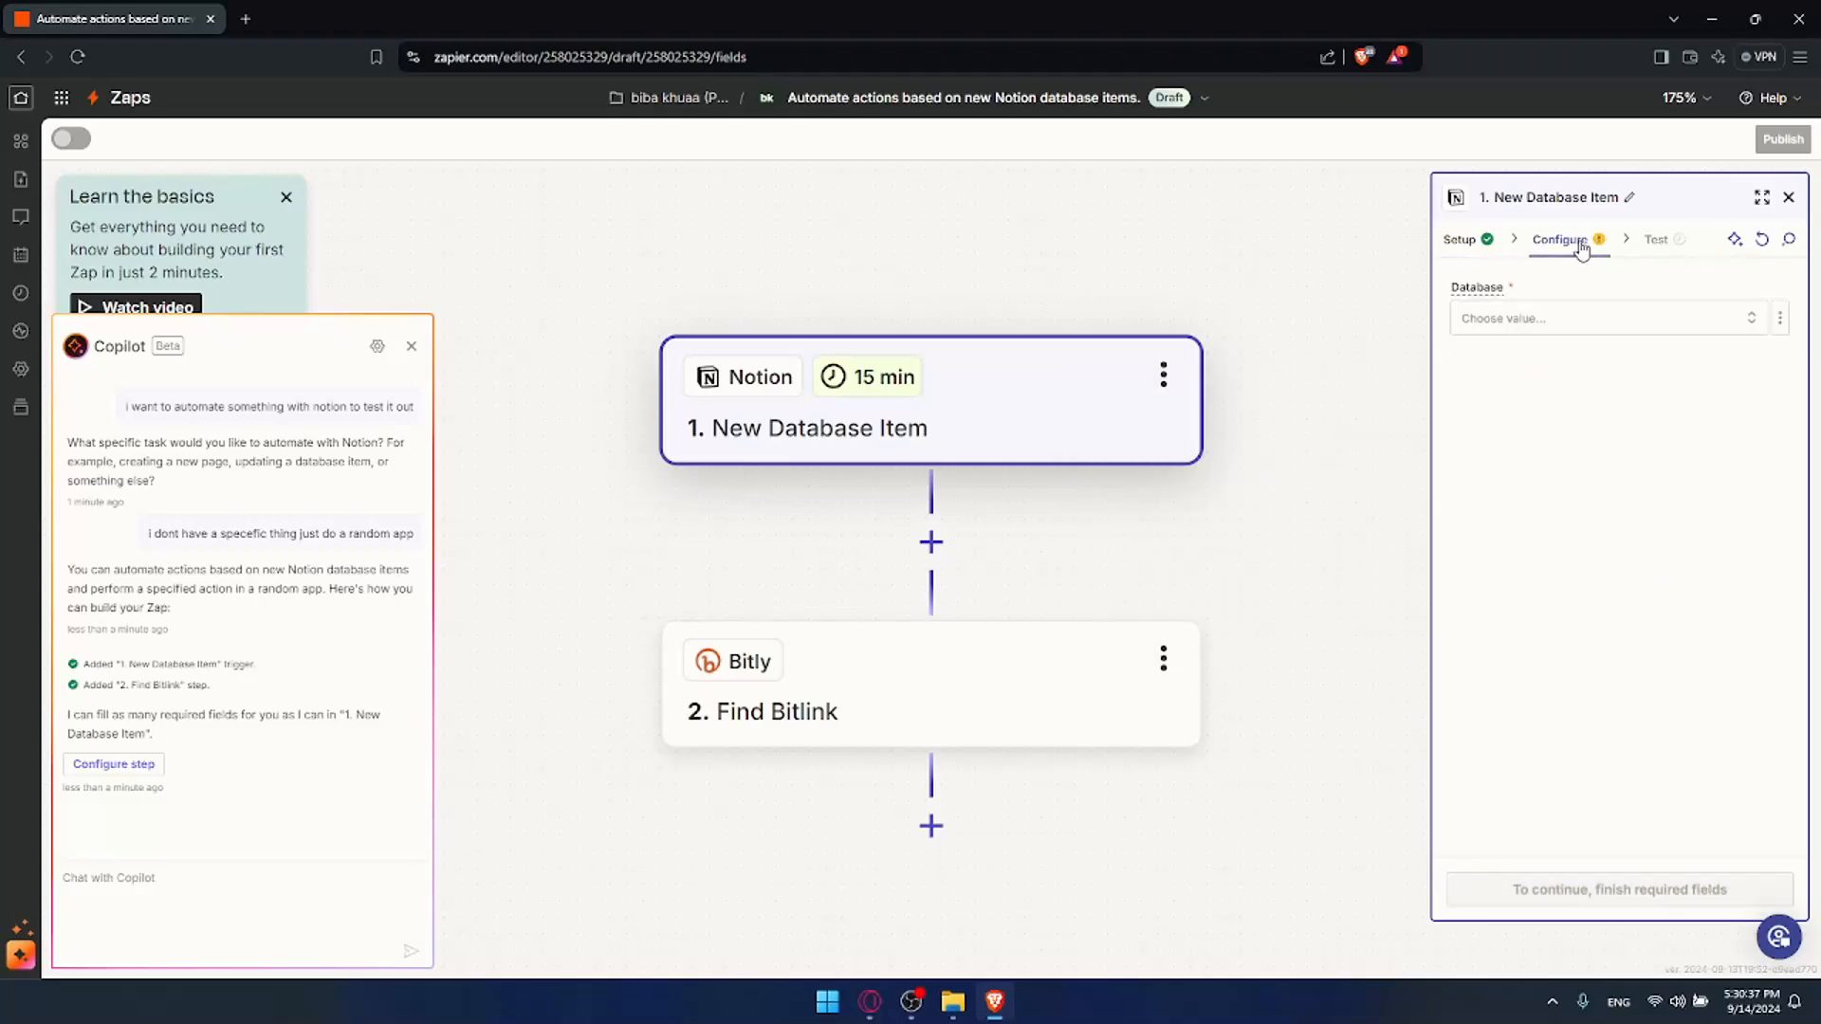
click(1574, 320)
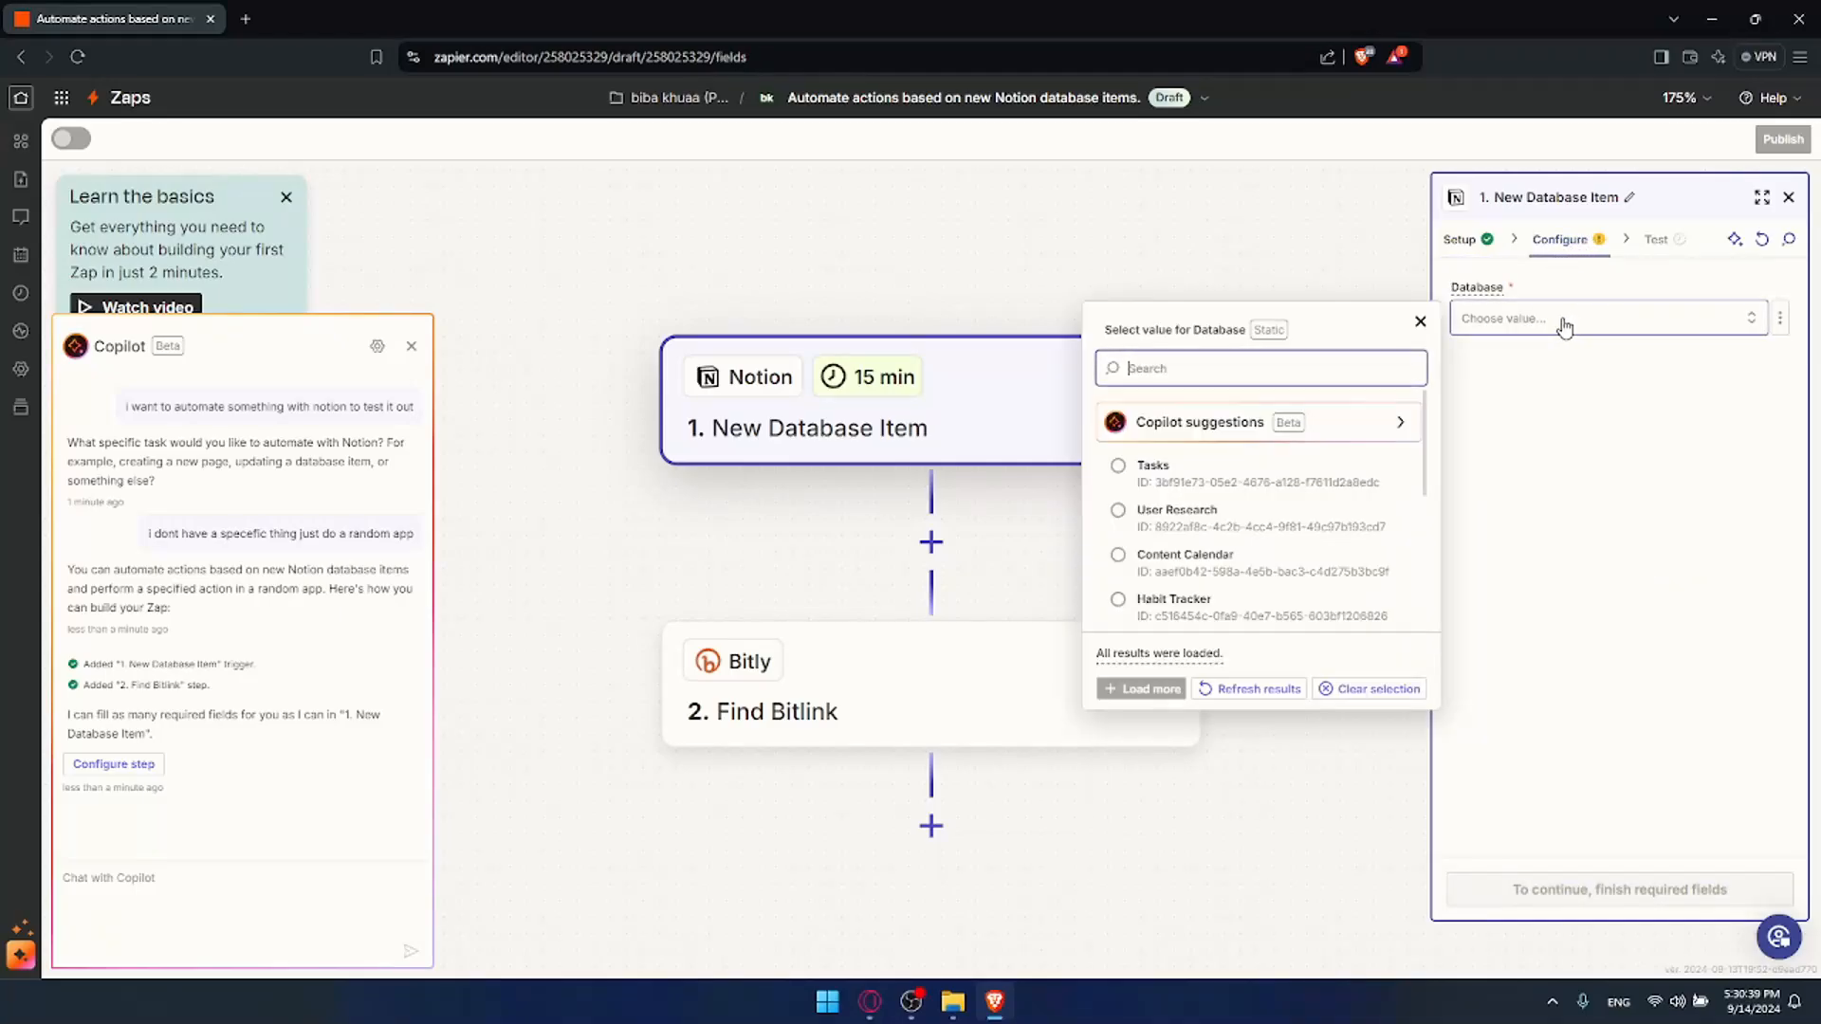
click(1318, 479)
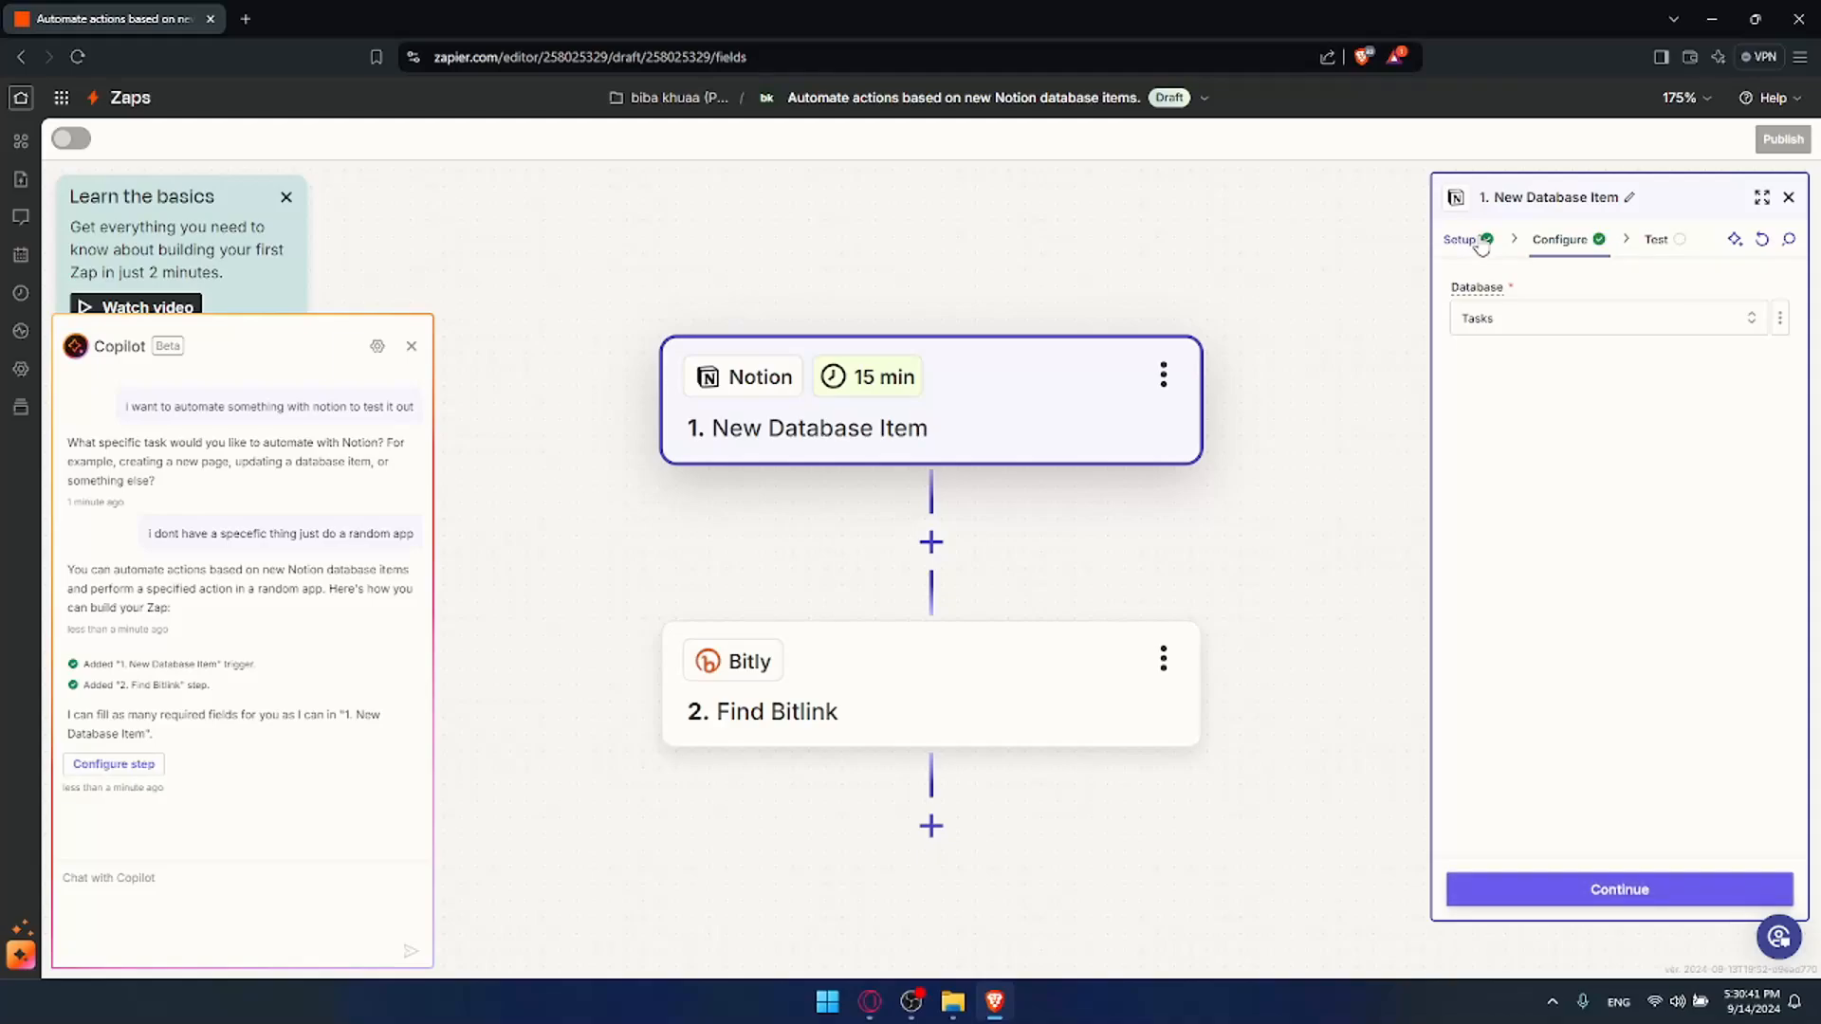
click(1623, 890)
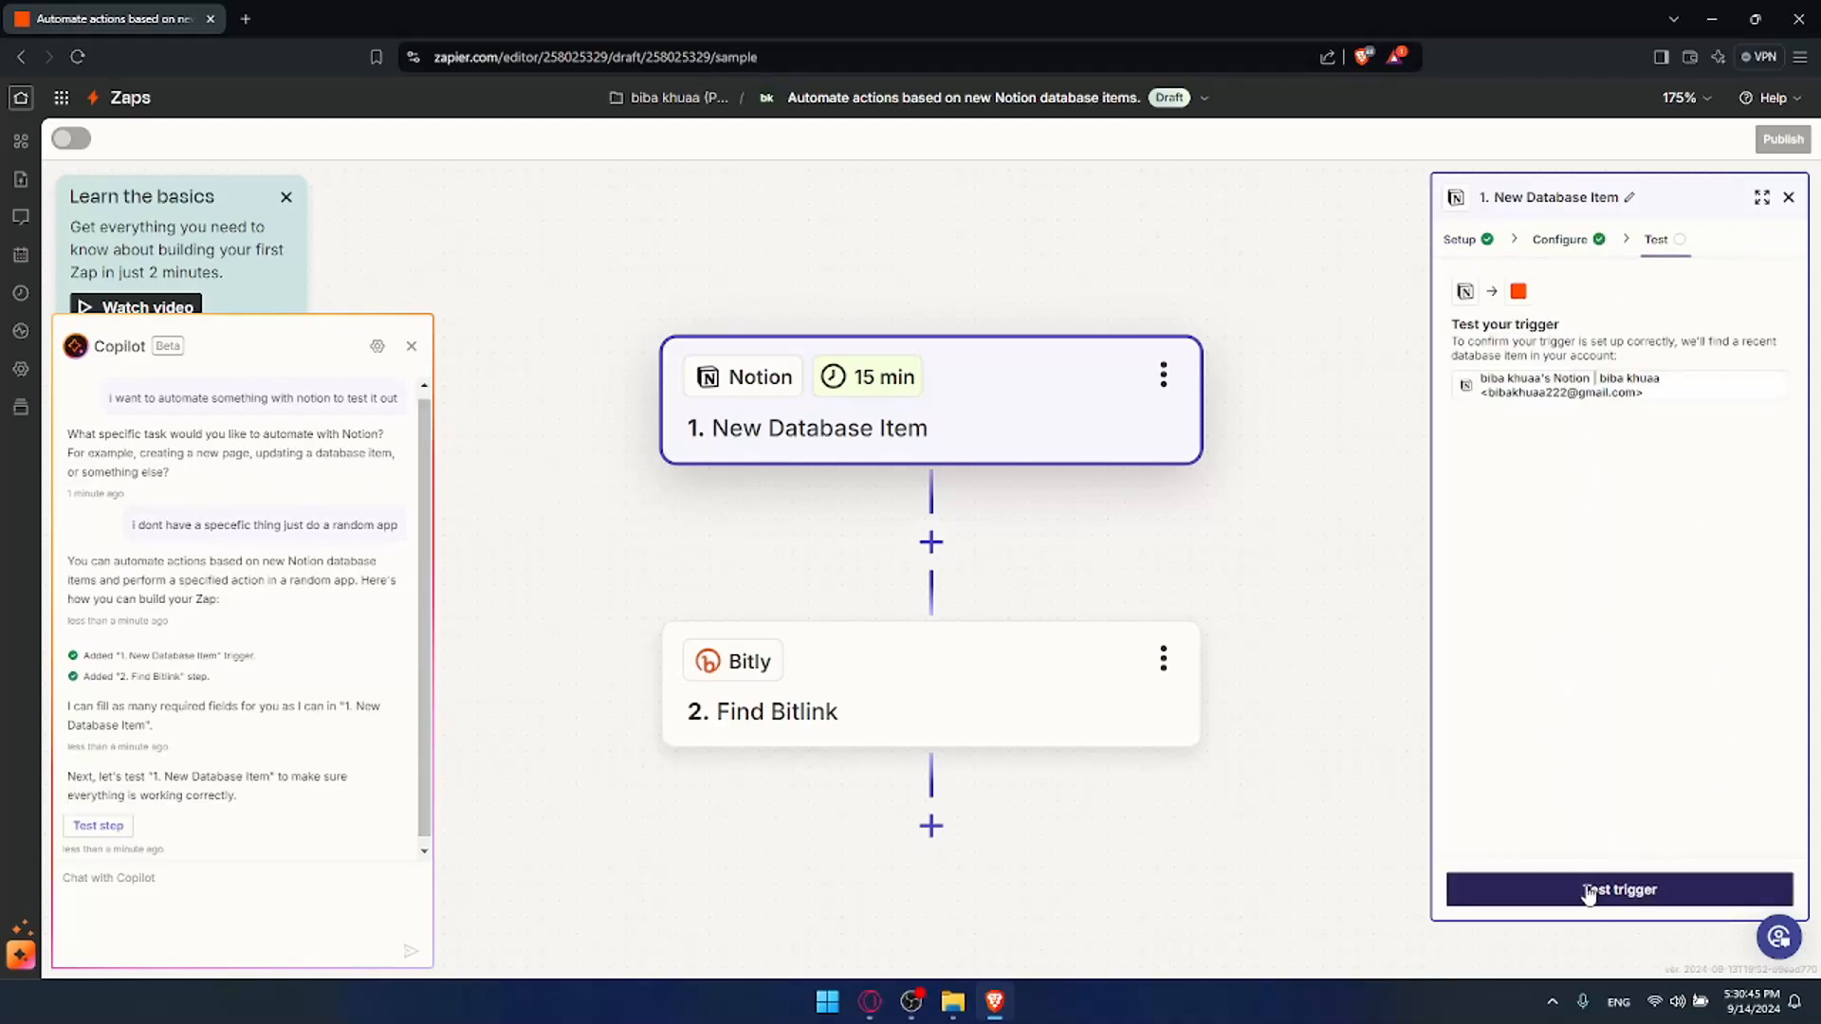
click(1590, 887)
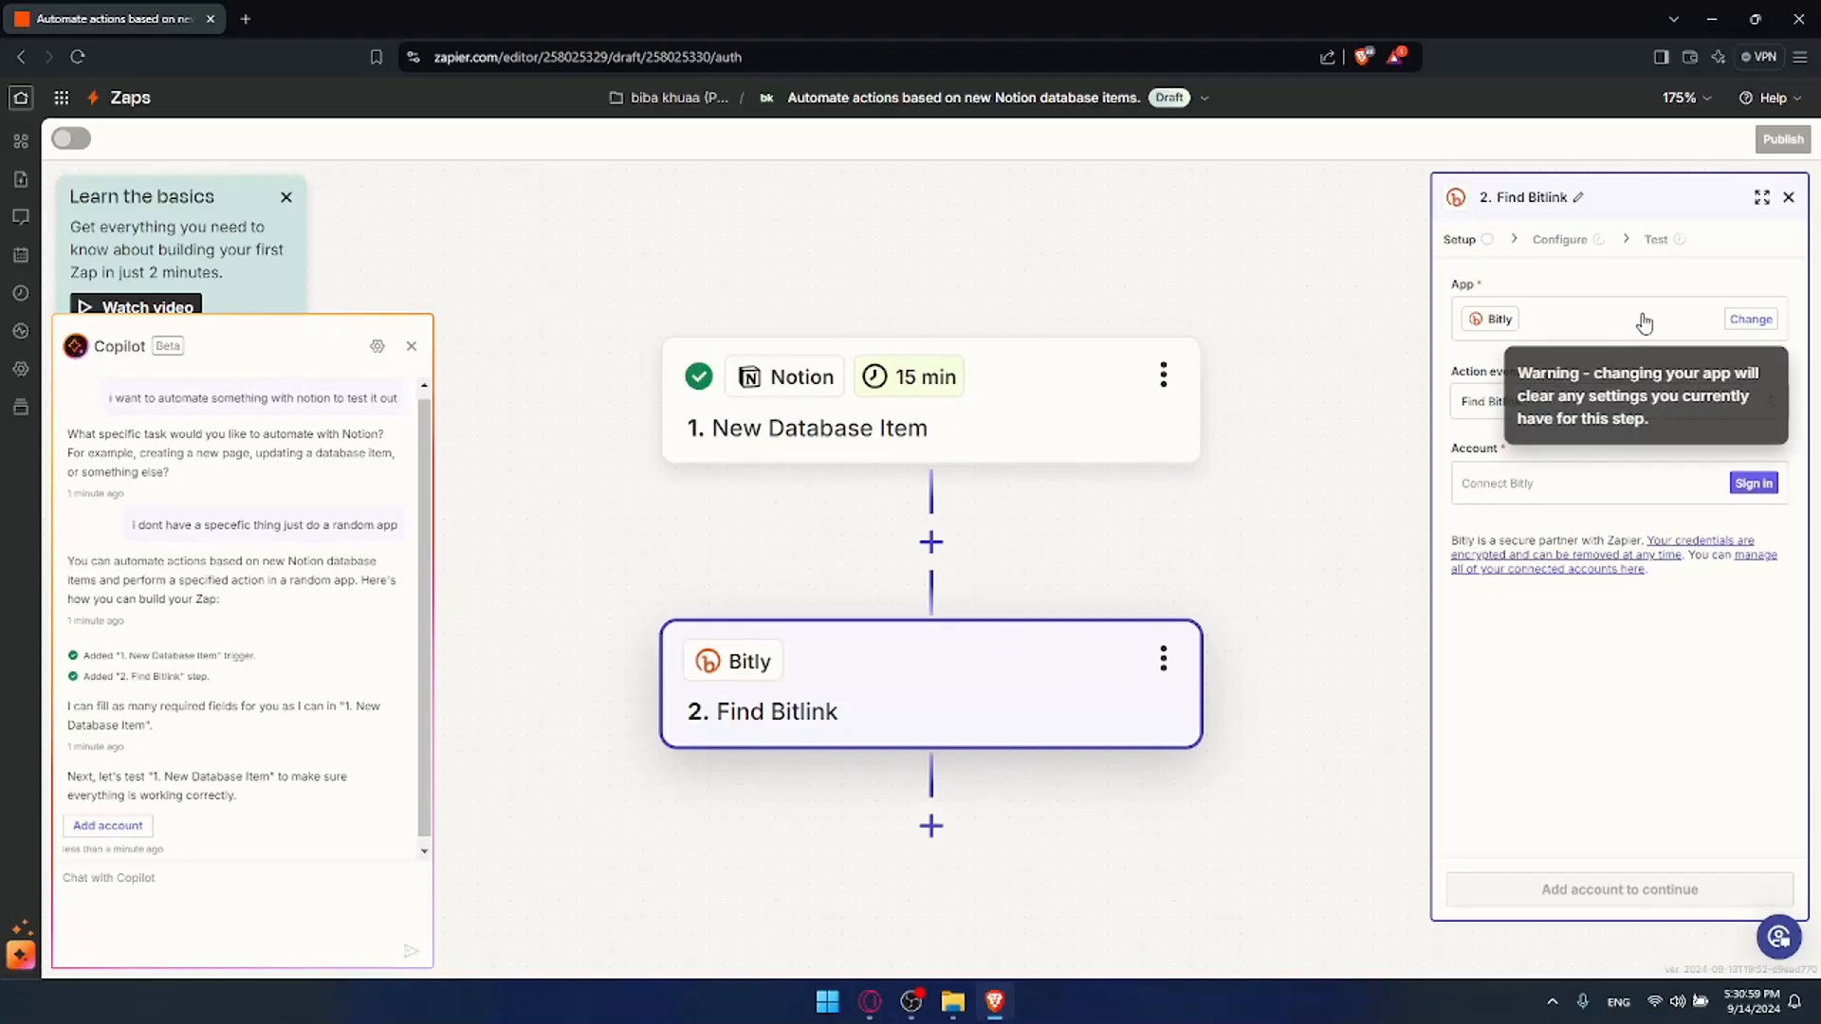
Step: Change the app of the Zap's second step from Bitly to Gmail
click(1456, 238)
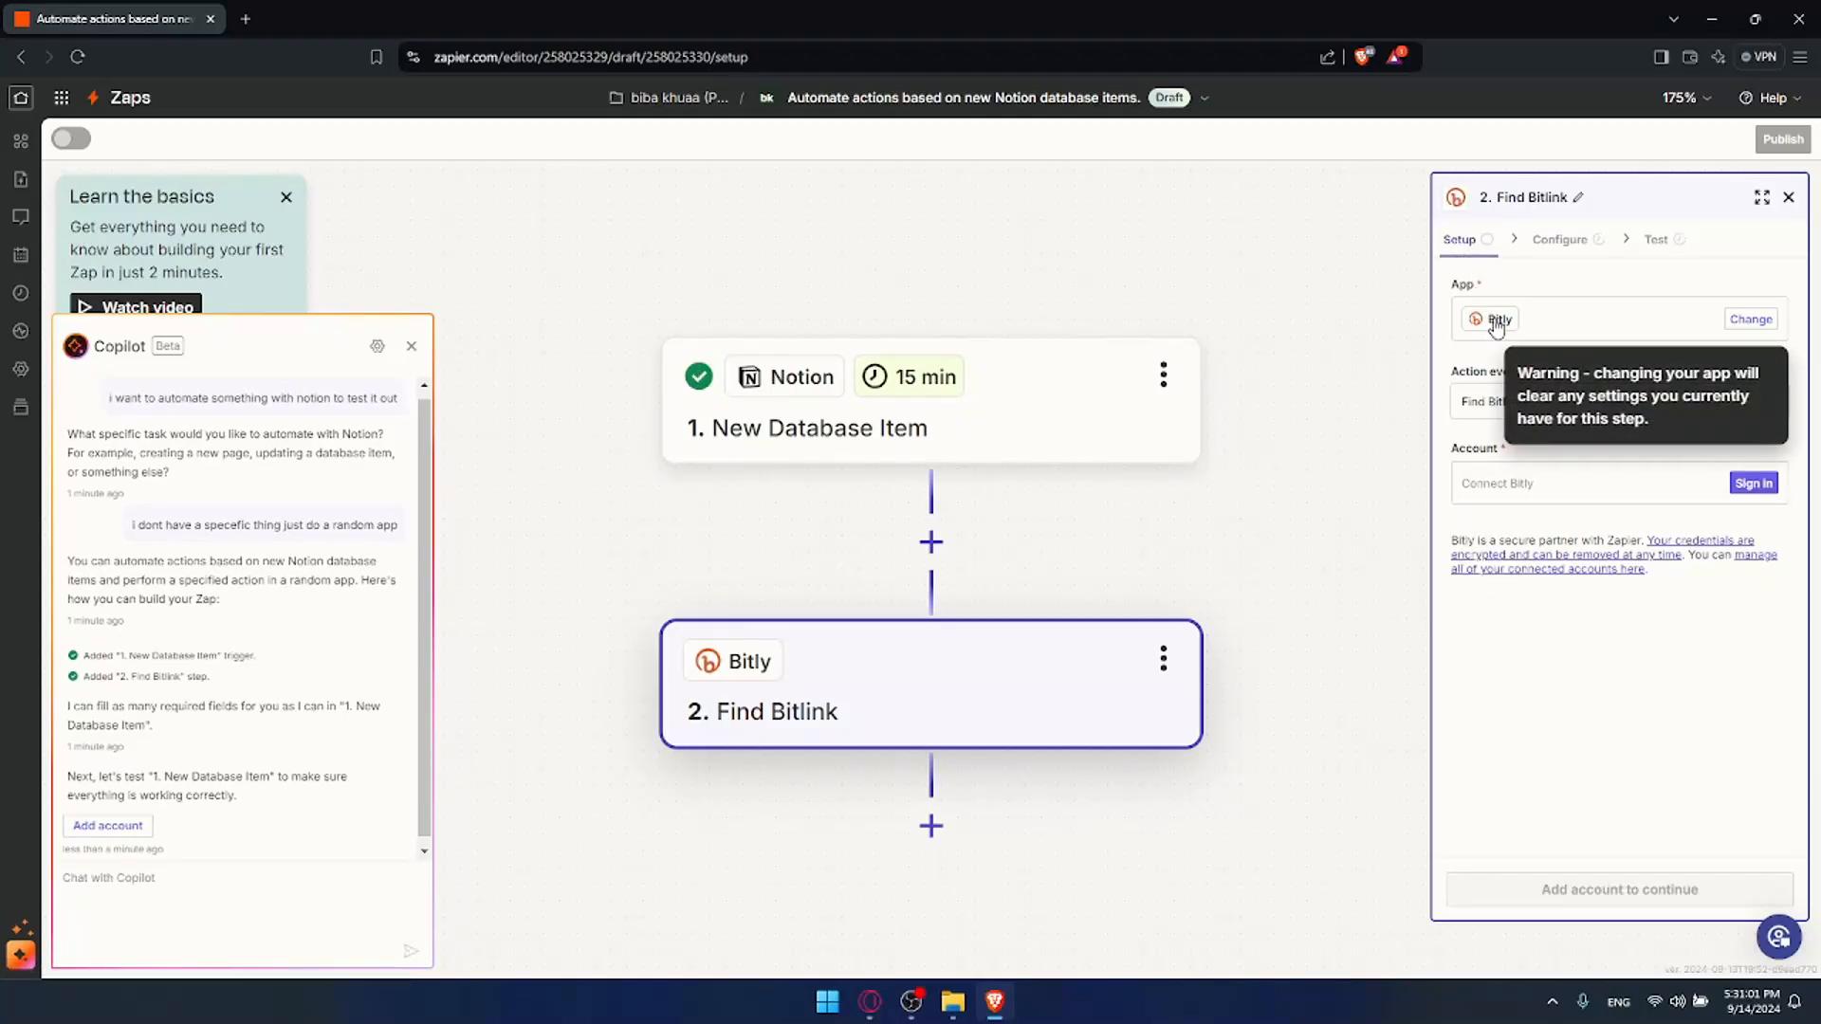
click(1728, 323)
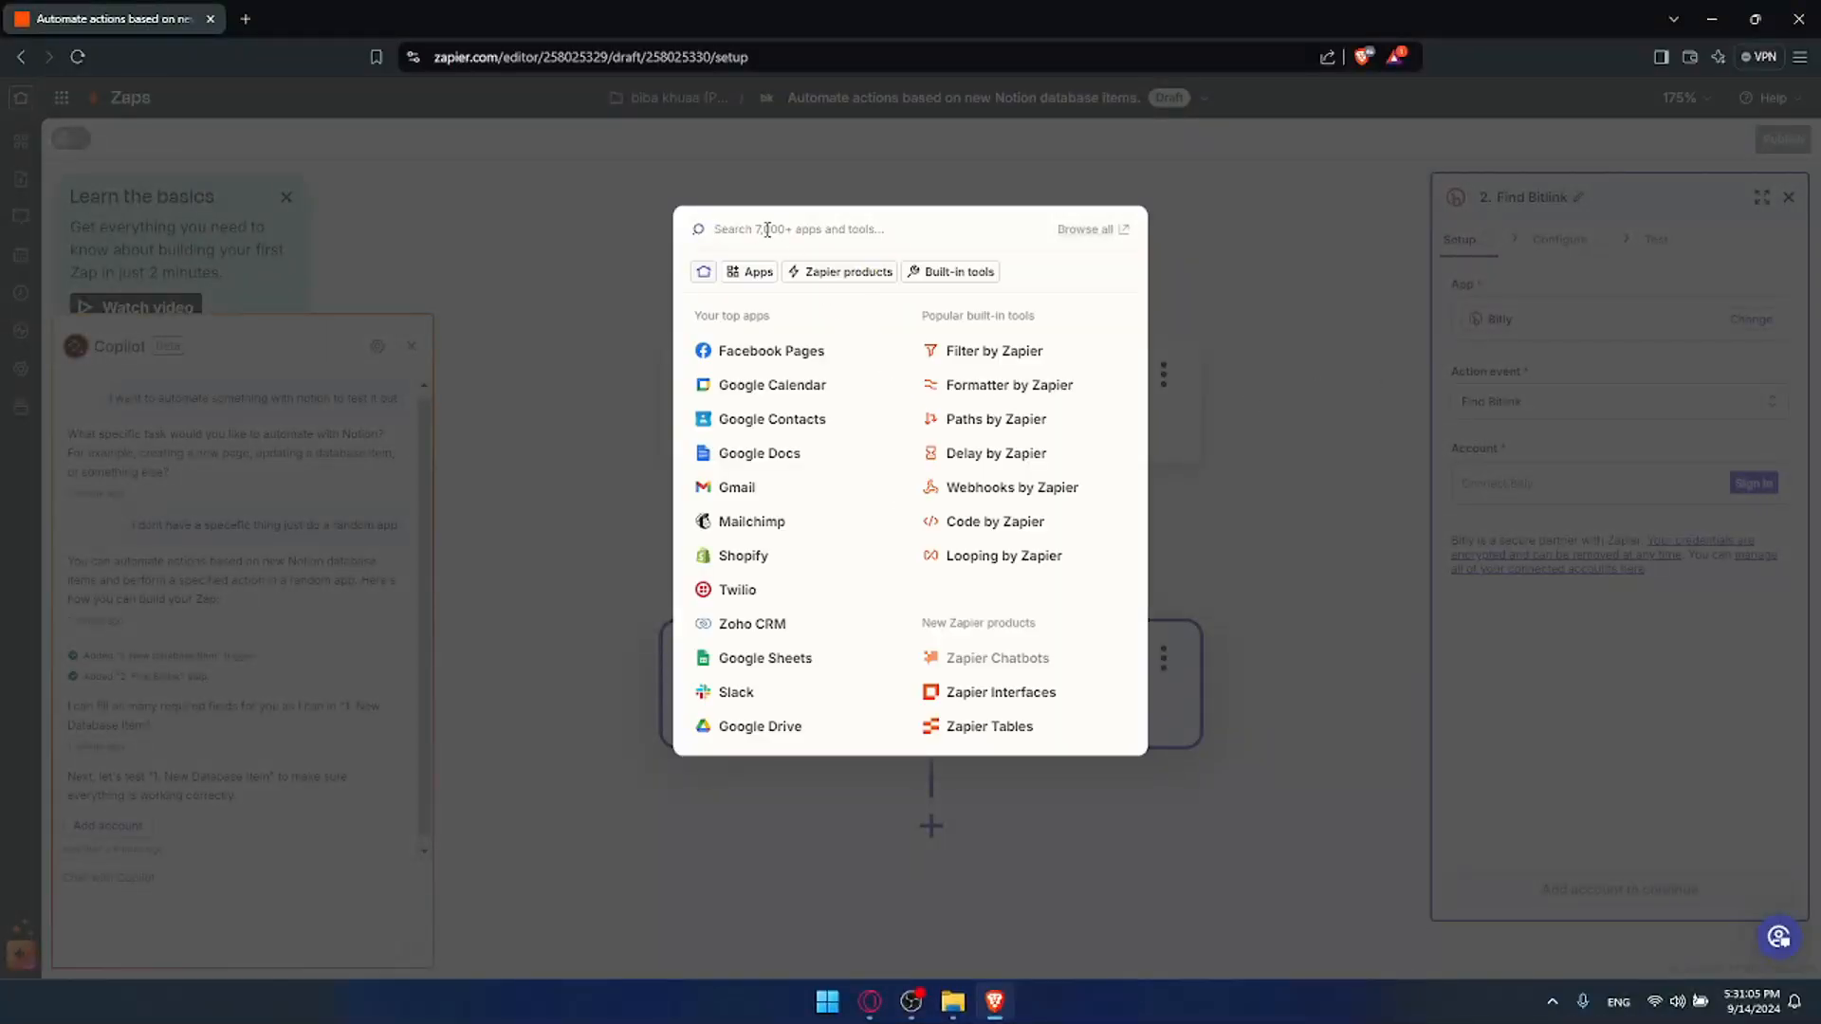
click(744, 273)
scroll(850, 379, down, 10)
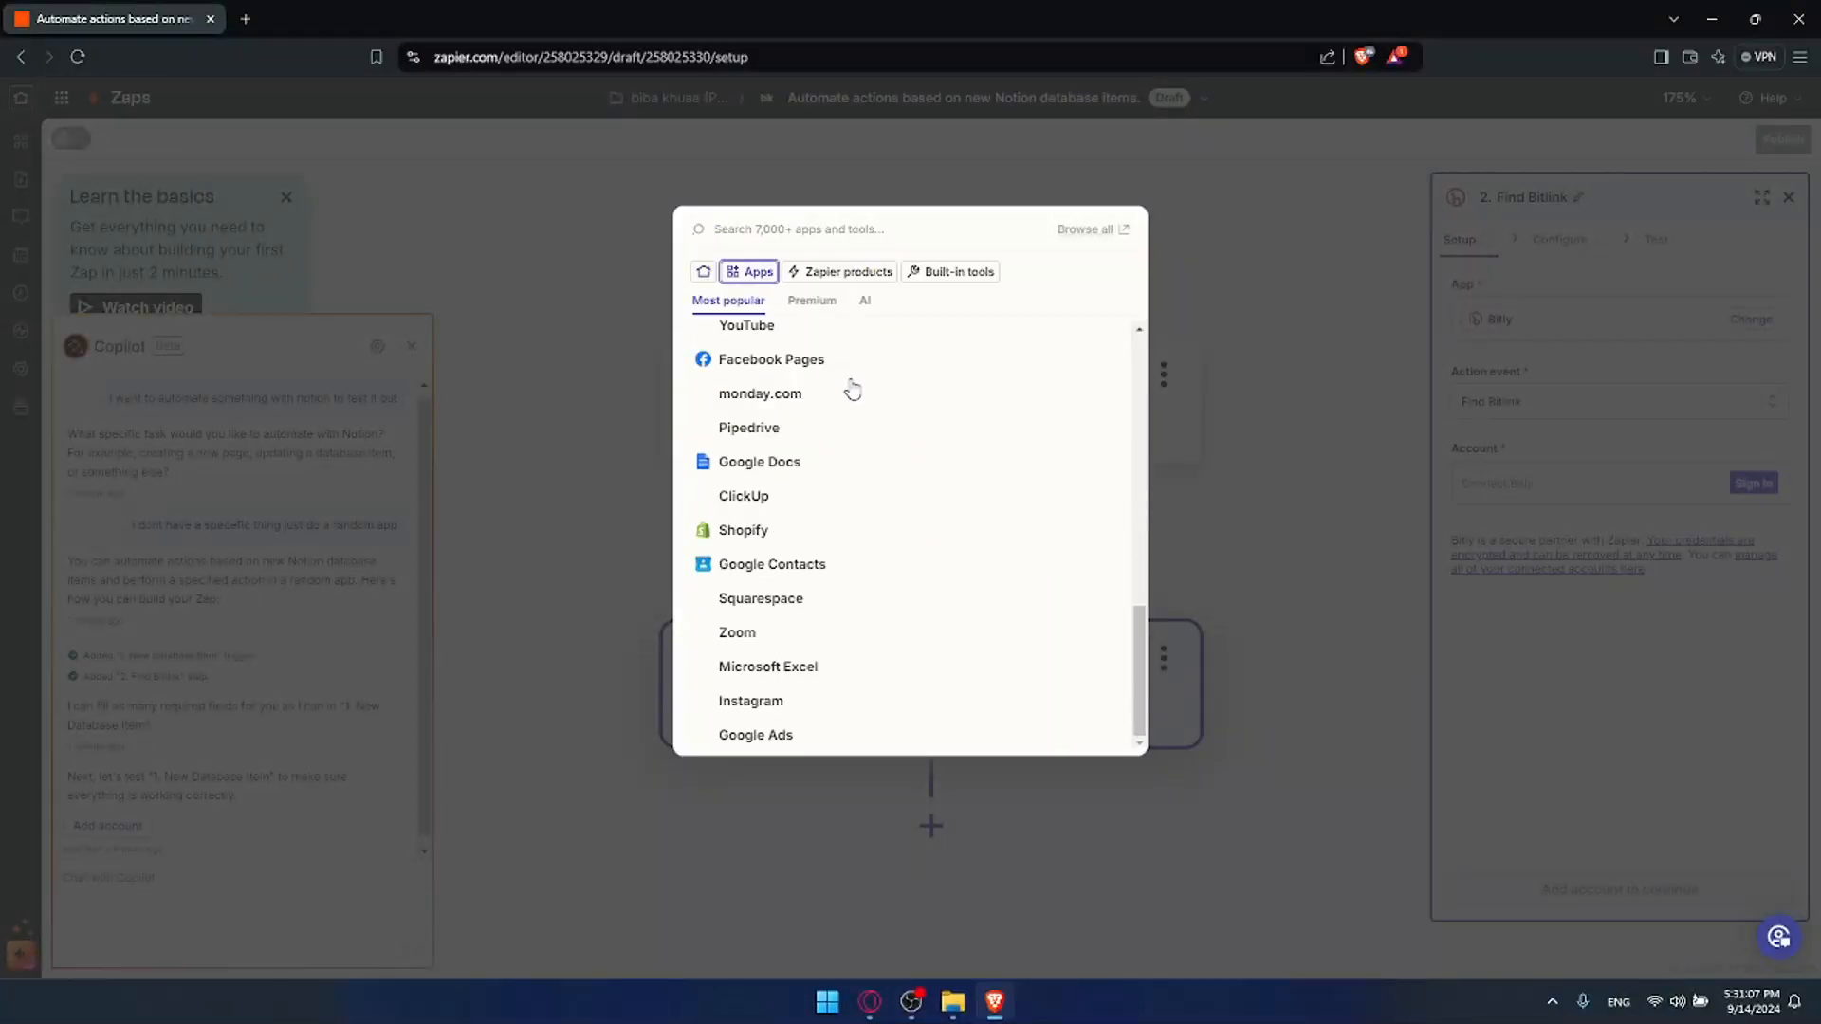
scroll(854, 383, up, 1)
scroll(854, 383, up, 10)
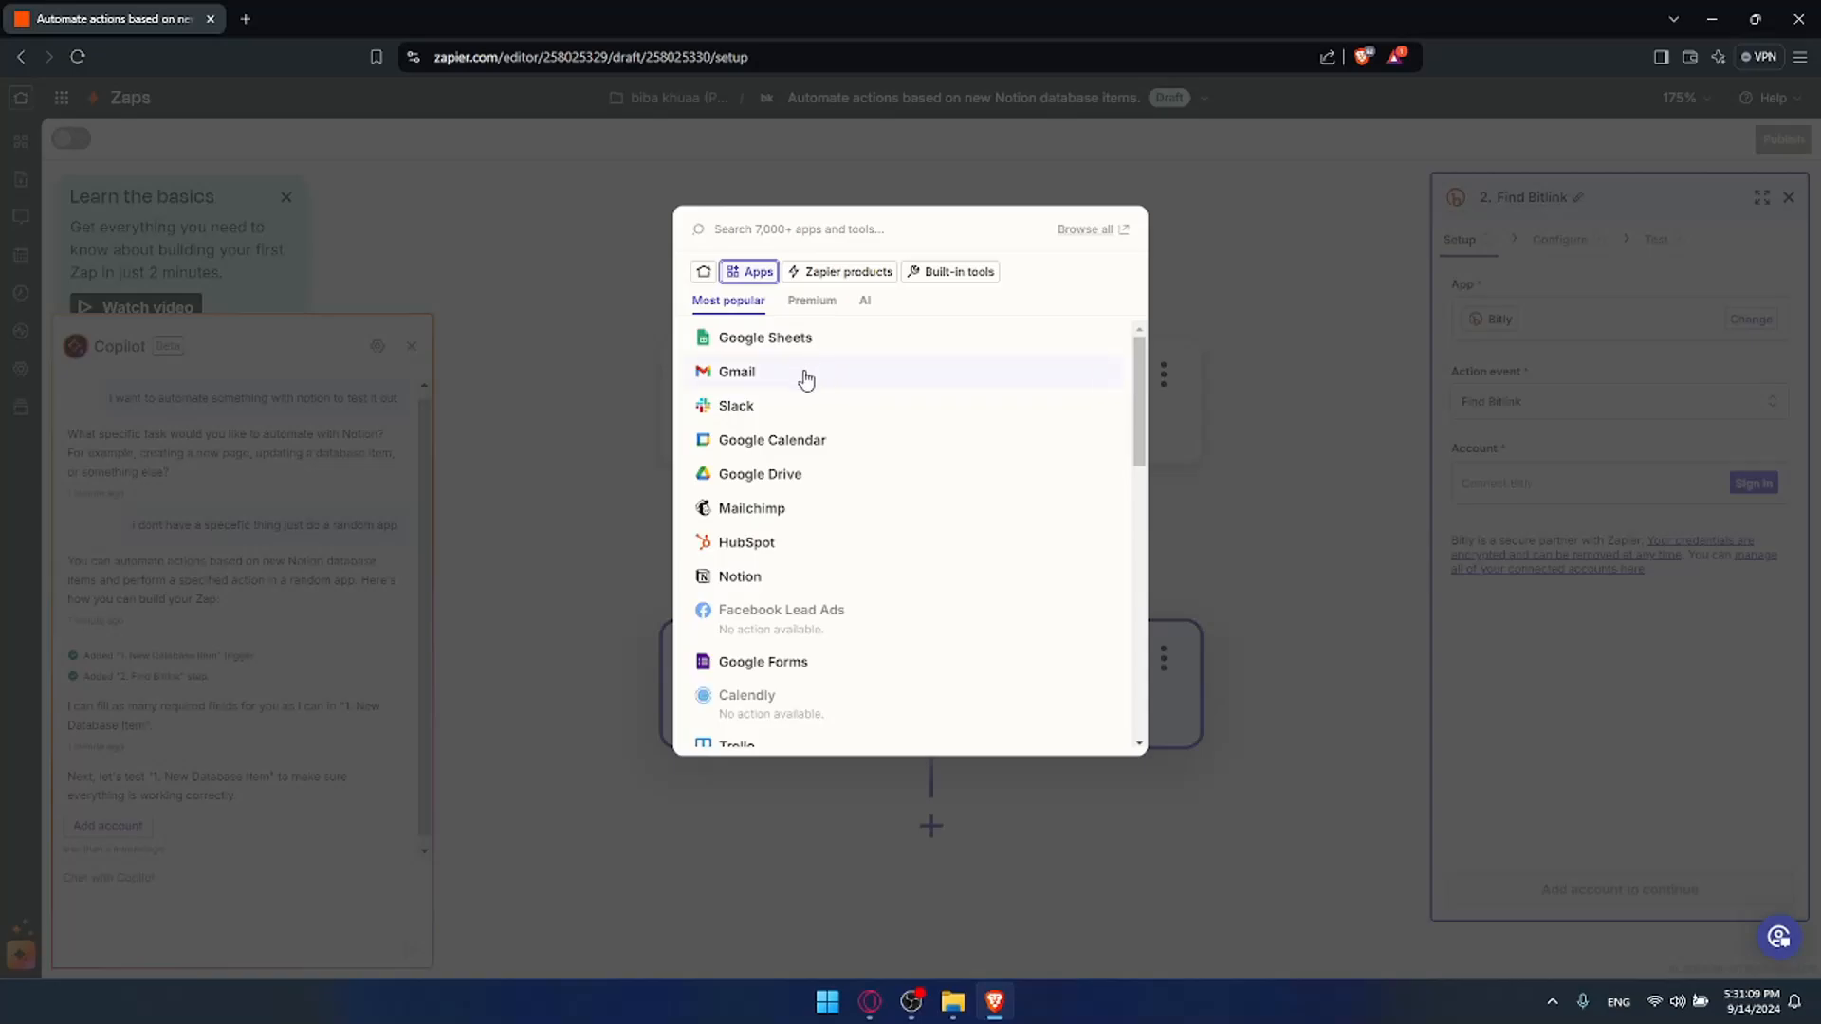
click(805, 372)
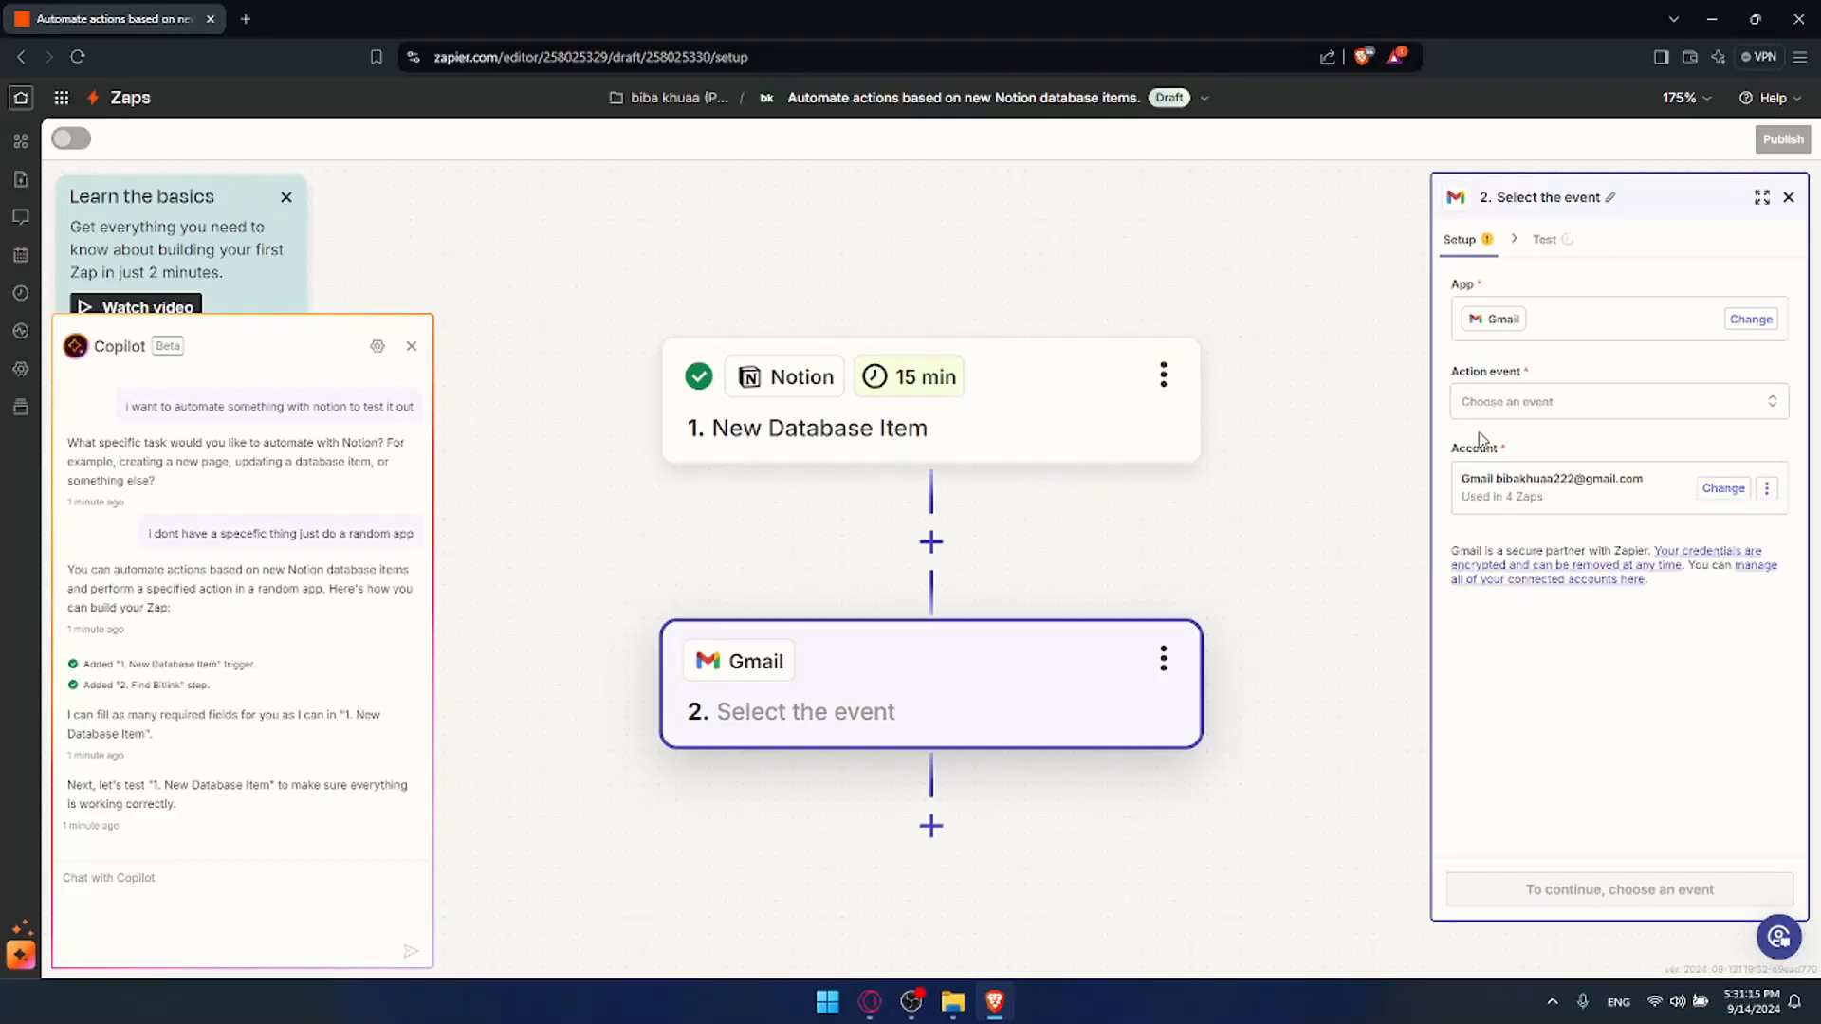
Step: Set the Gmail step's action event to Create Draft and look through its configuration fields
click(1517, 402)
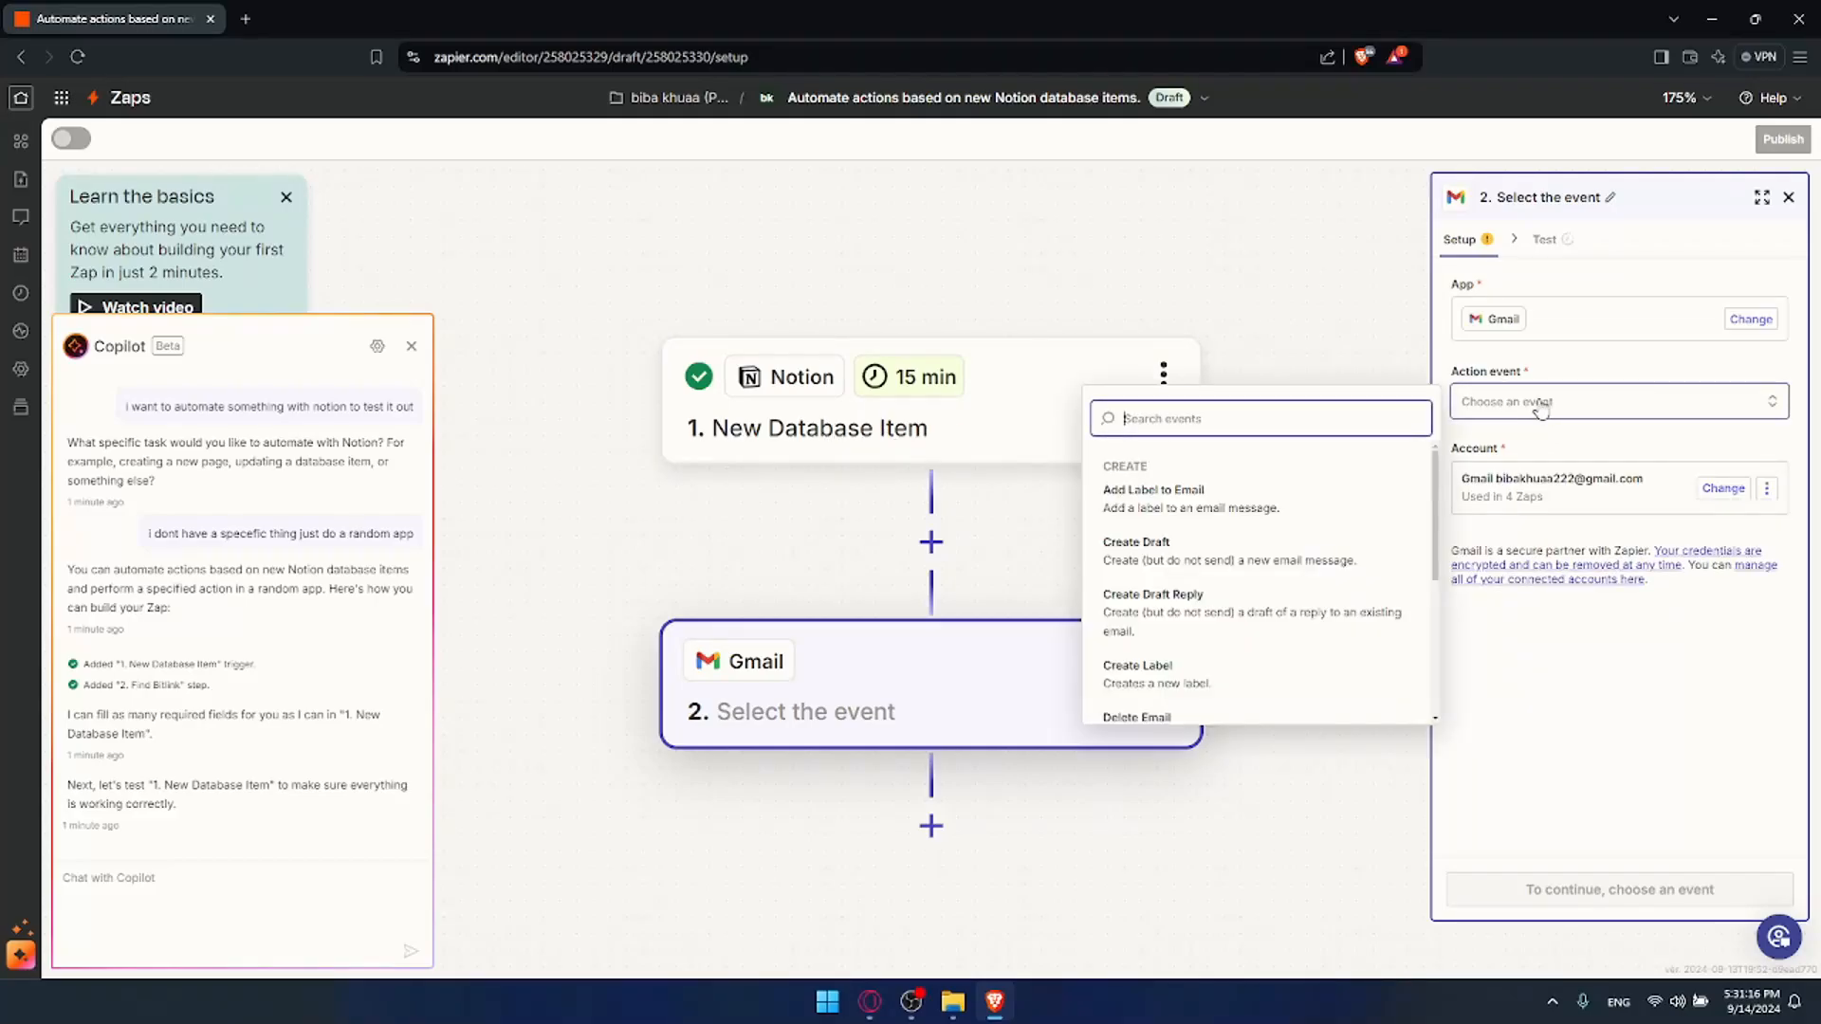
click(1214, 552)
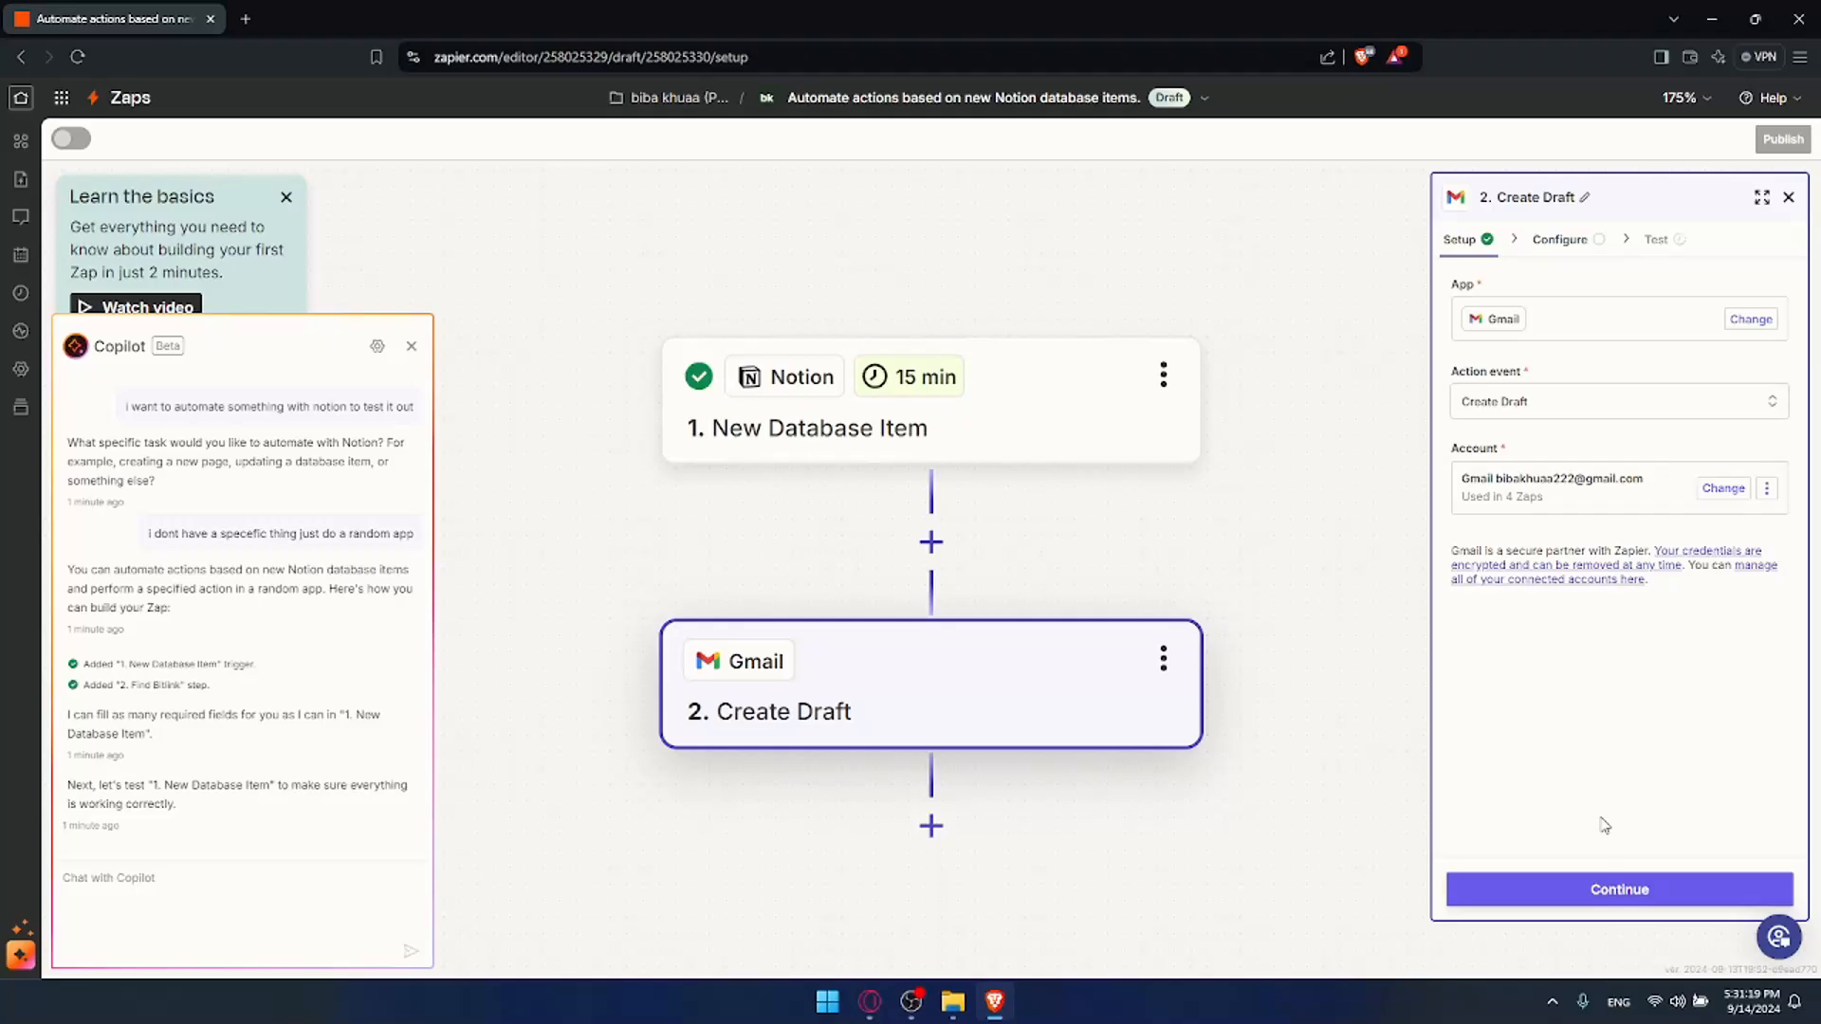
click(1617, 886)
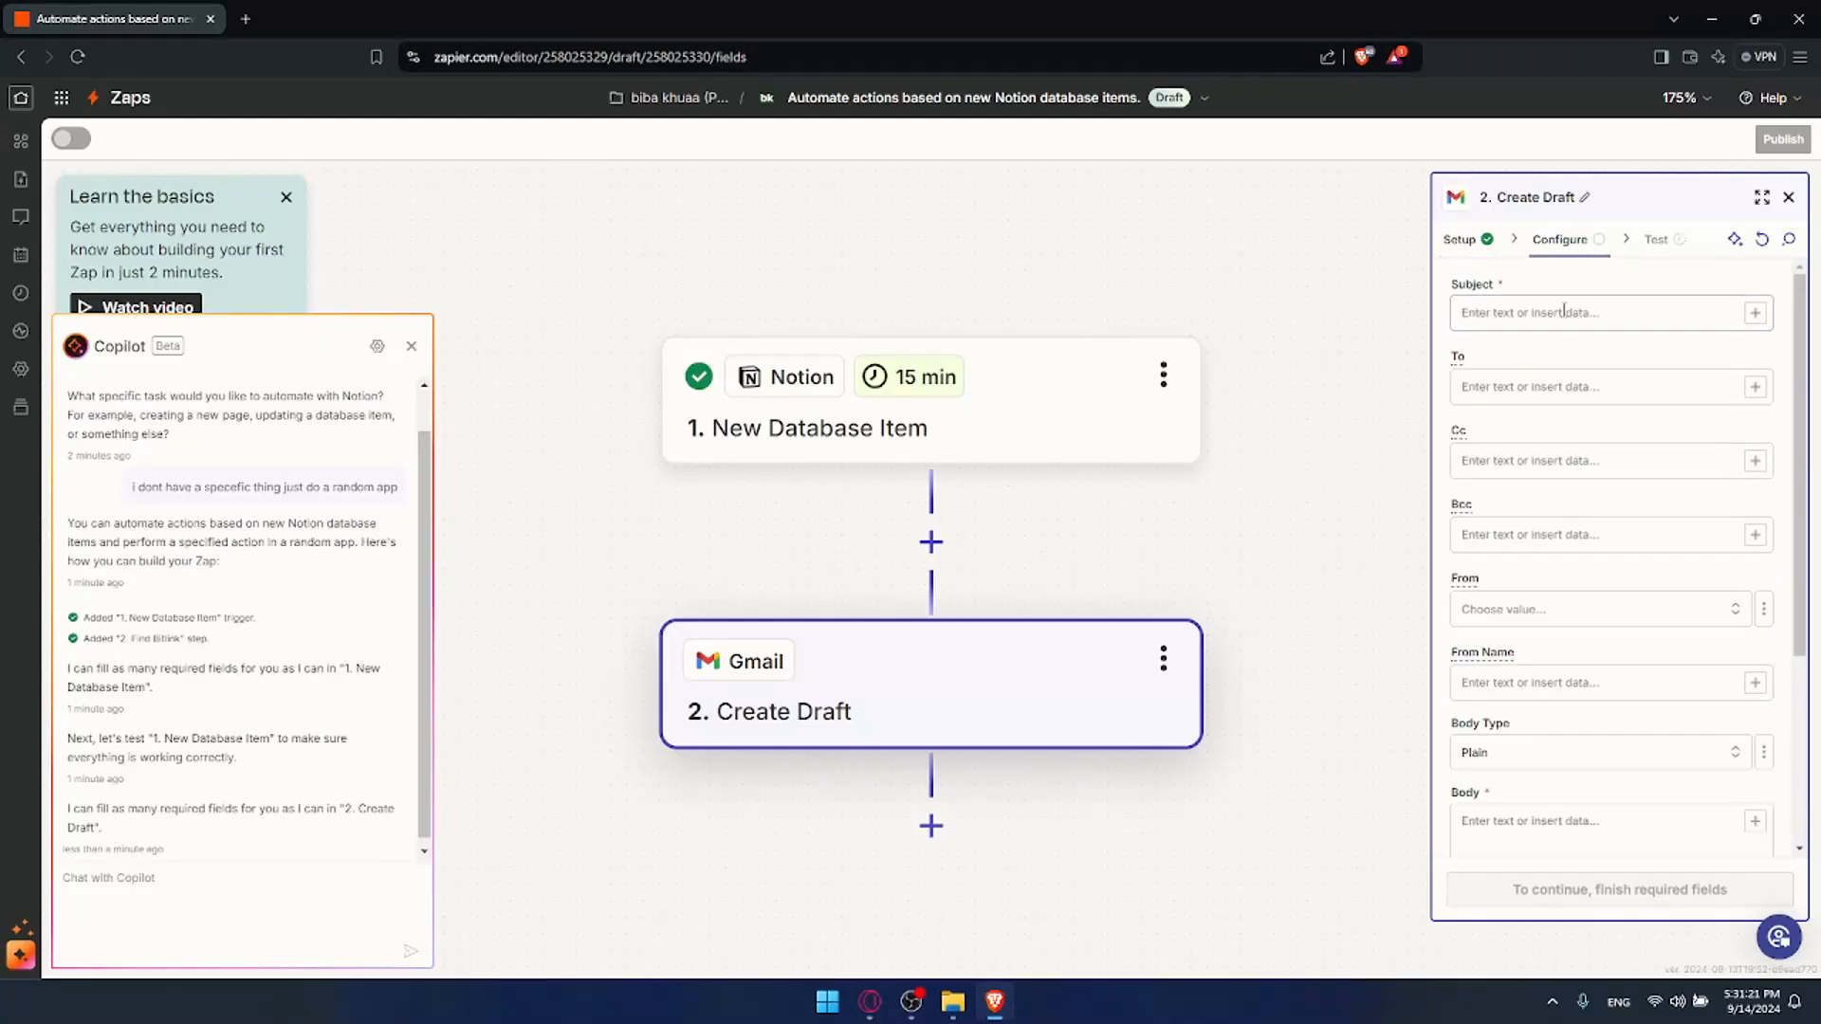
click(1556, 312)
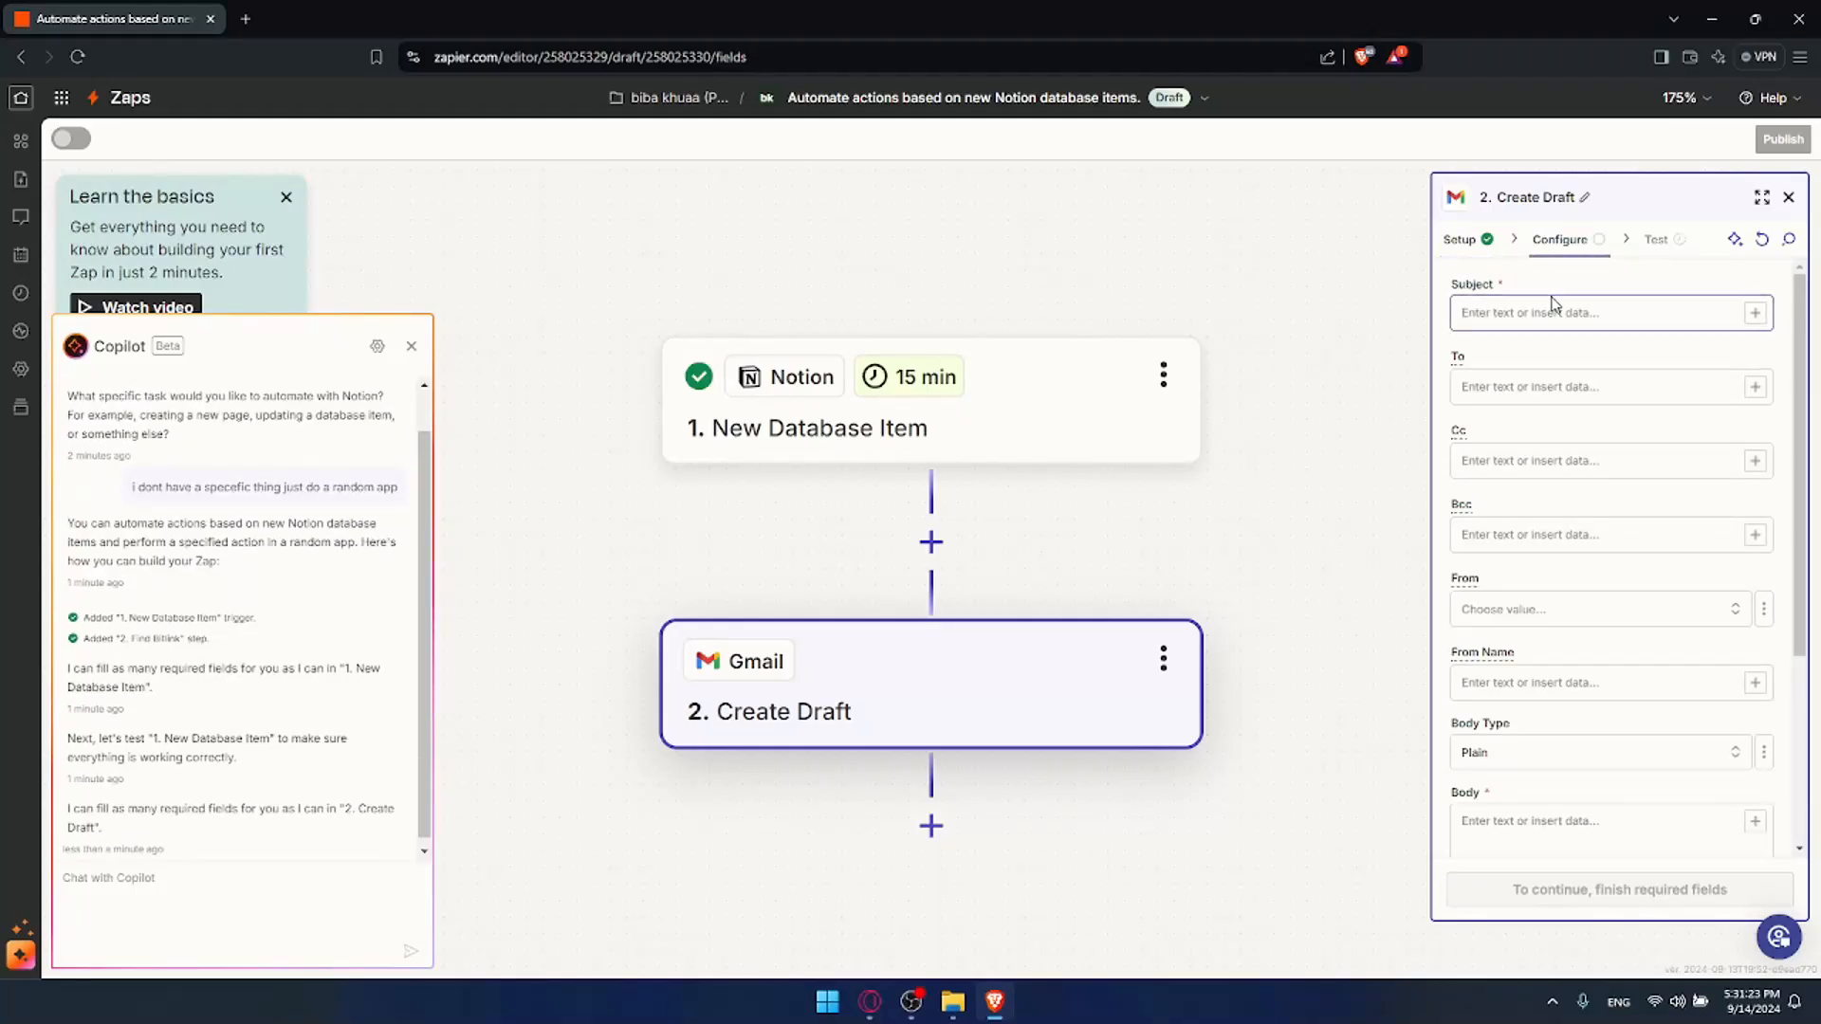
scroll(1555, 327, down, 4)
scroll(1527, 522, up, 2)
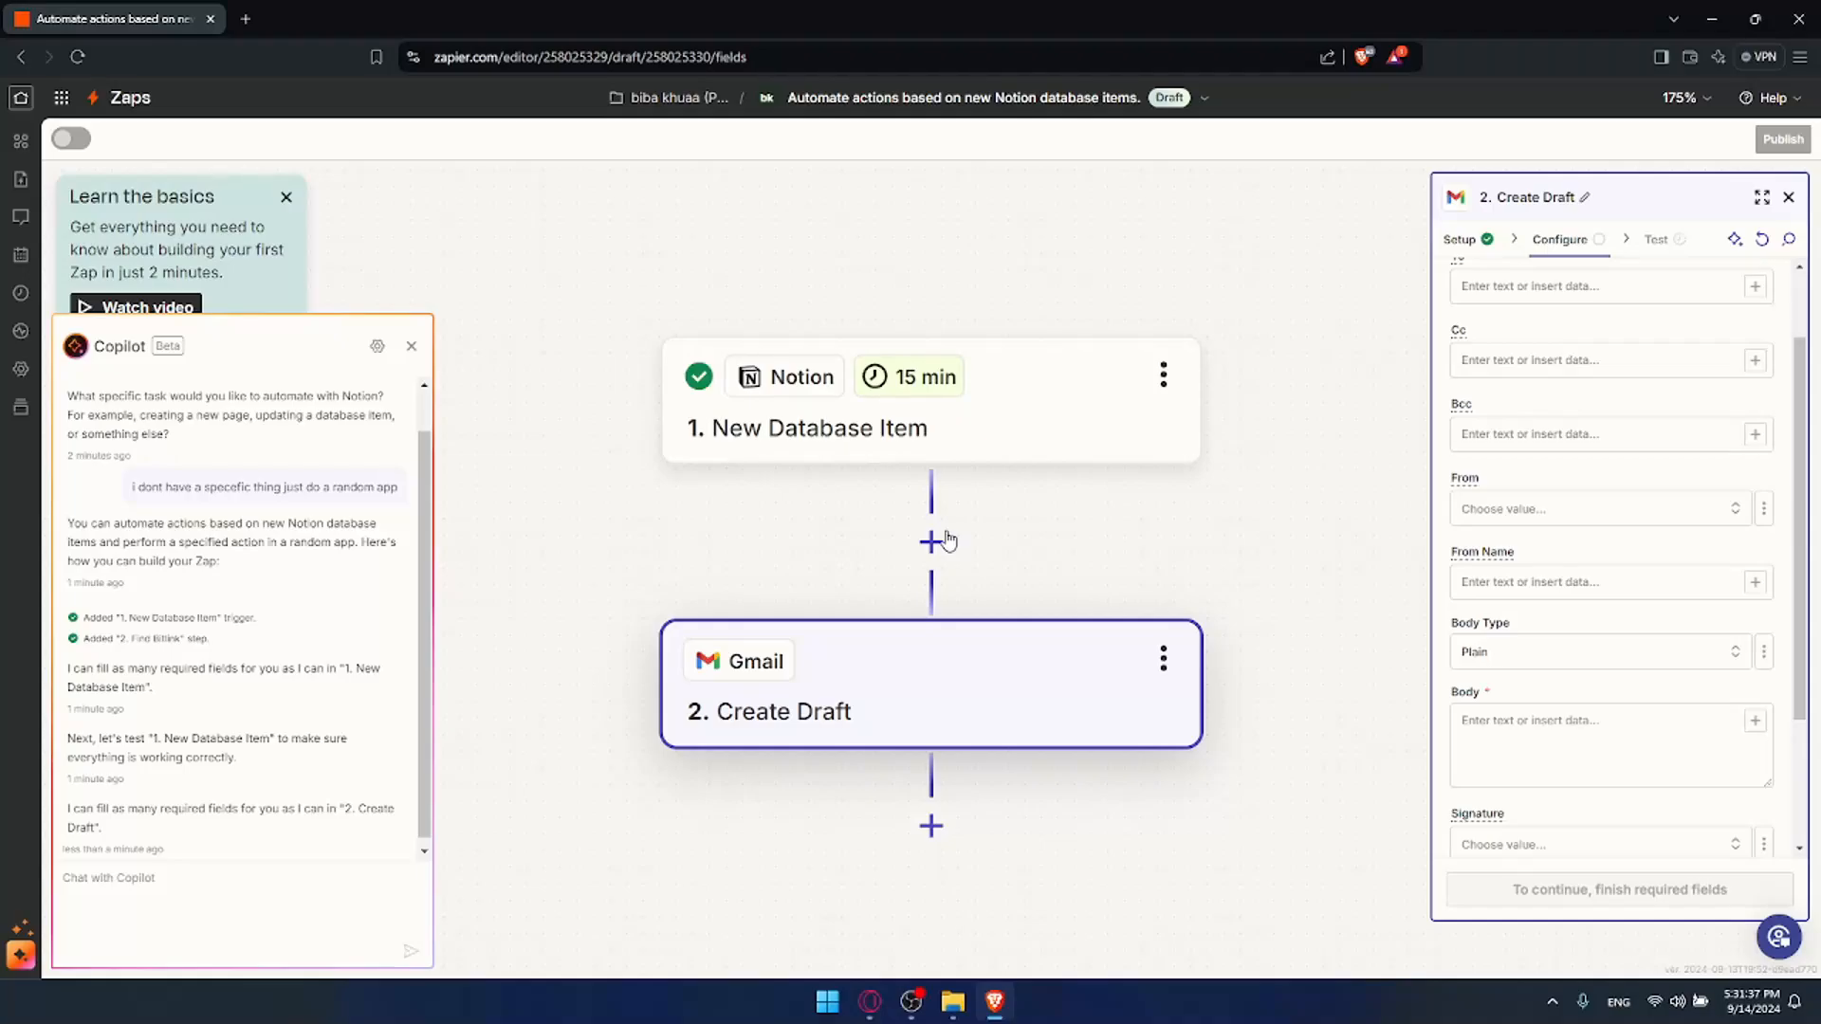
Step: Close the Zap editor's browser tab, accepting that changes may not be saved, and minimize the browser window
click(245, 19)
click(214, 19)
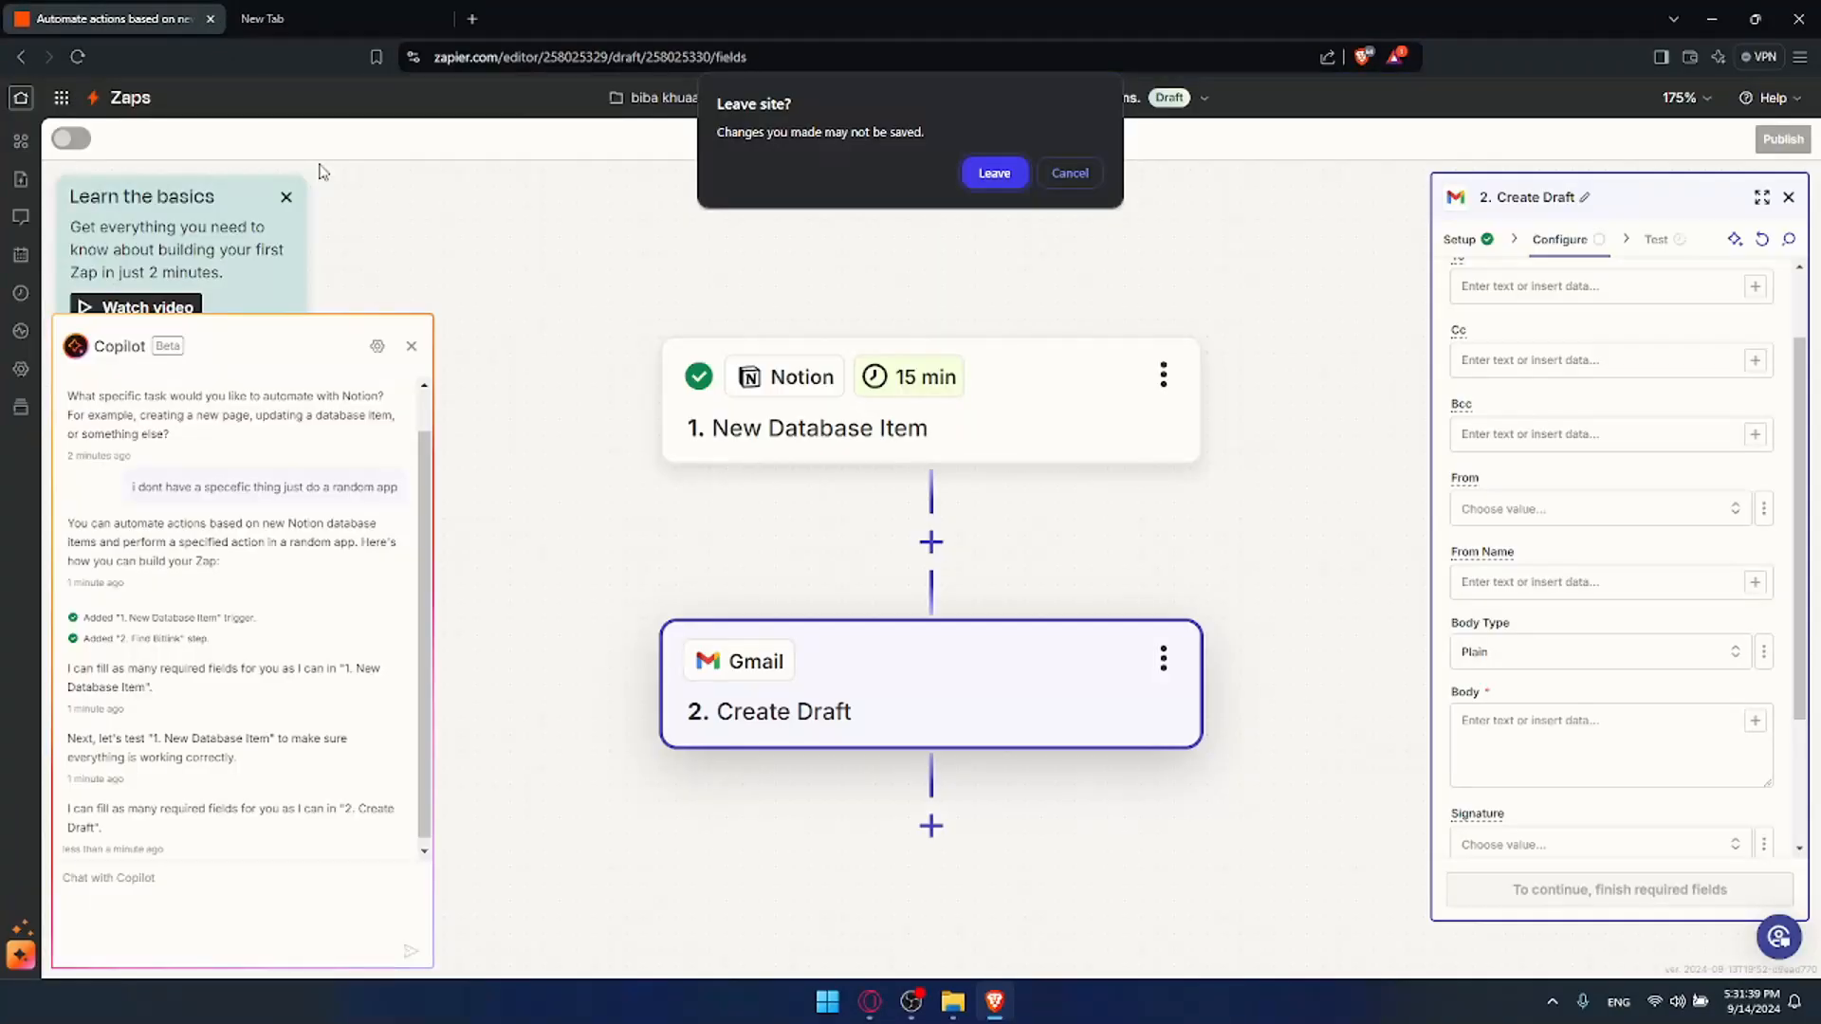
click(992, 171)
click(1712, 21)
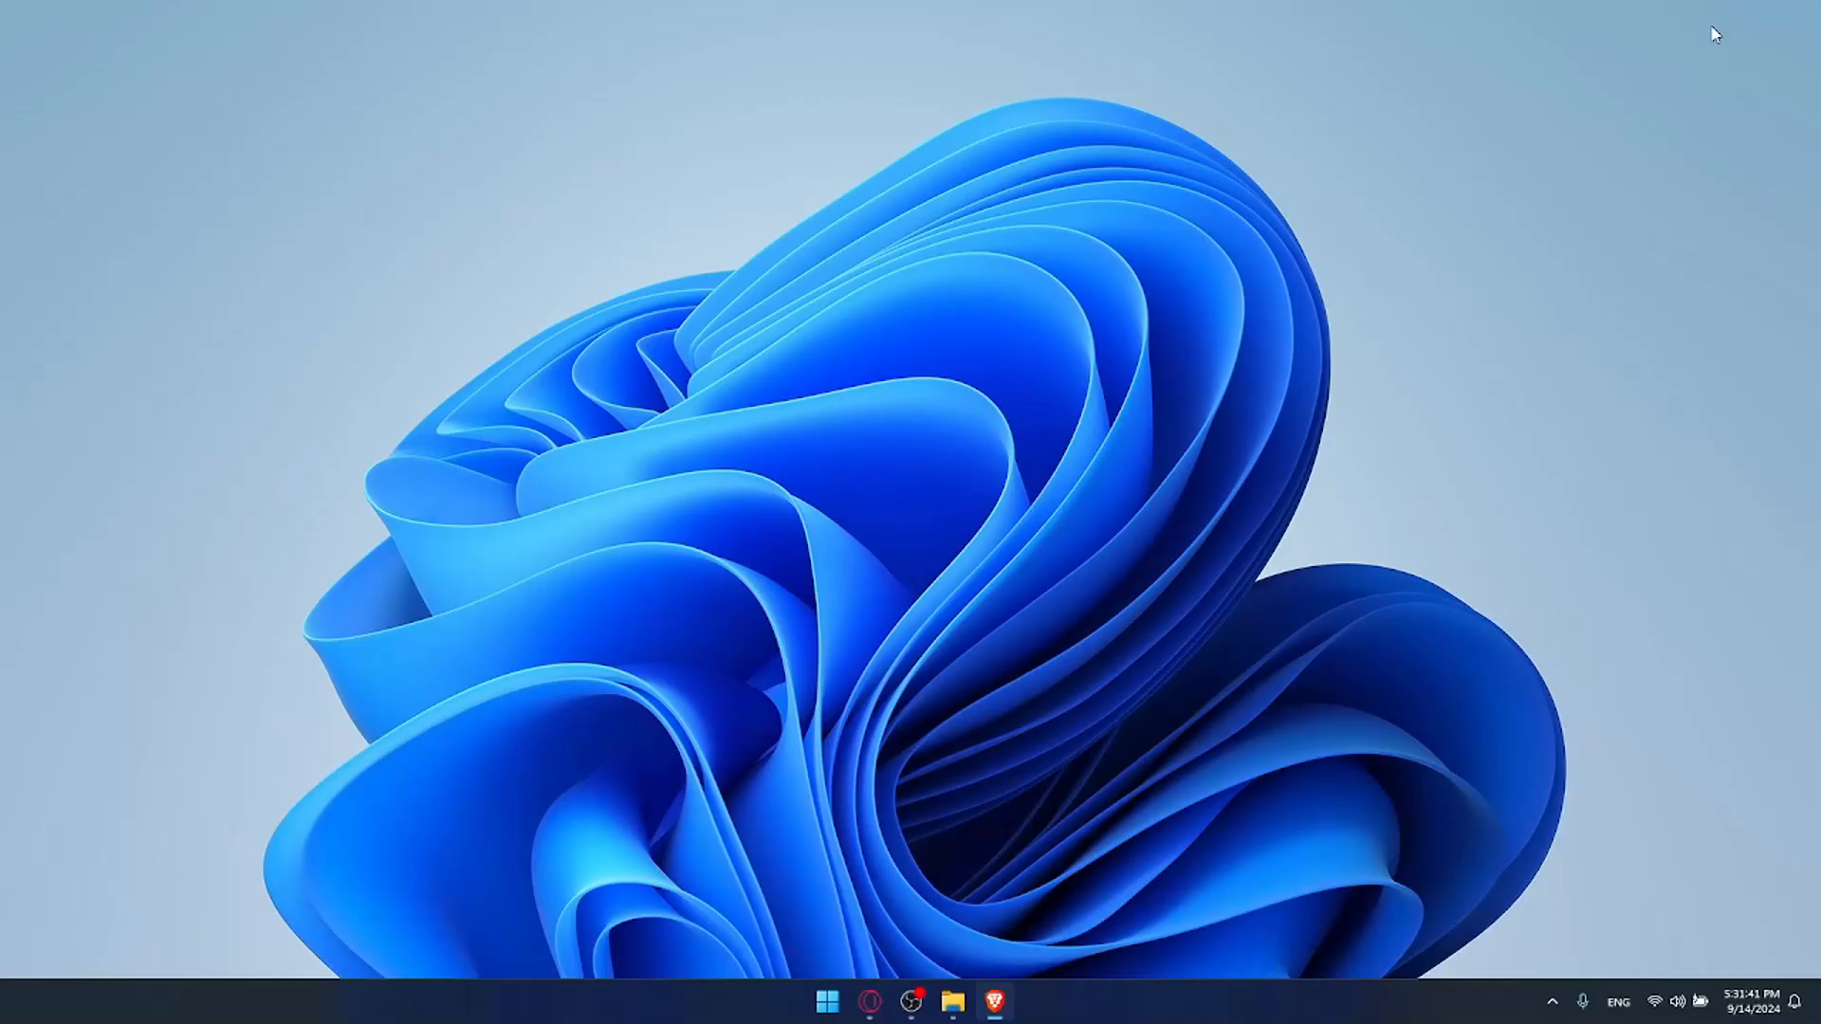